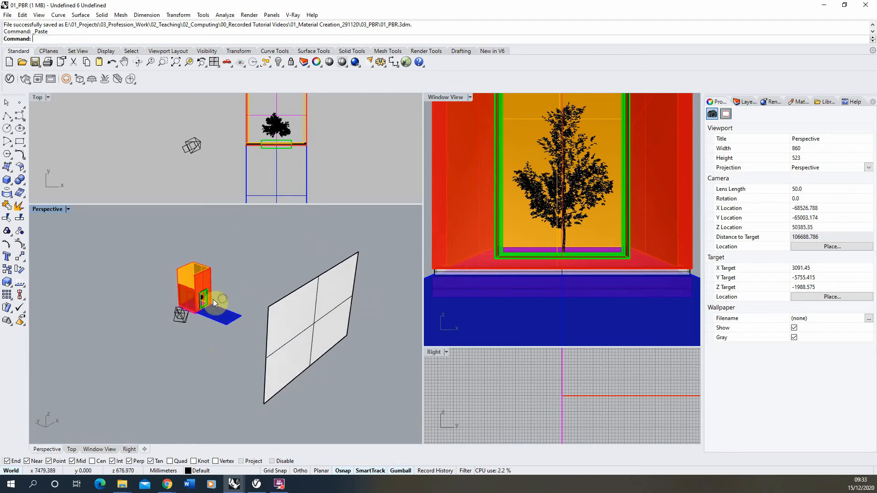
Inspect the room model, its window frame, ground plane and backdrop panel from several sides in an enlarged Perspective view.
scroll(209, 302, up, 2)
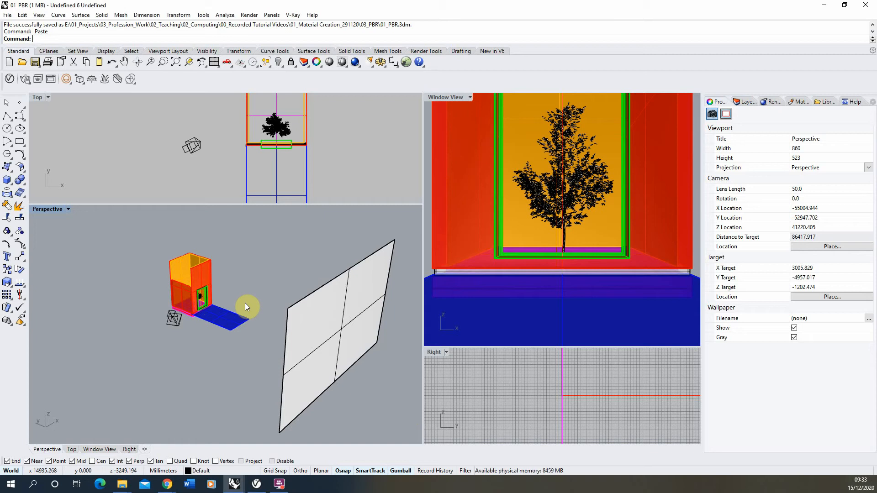
right_drag(215, 301, 246, 317)
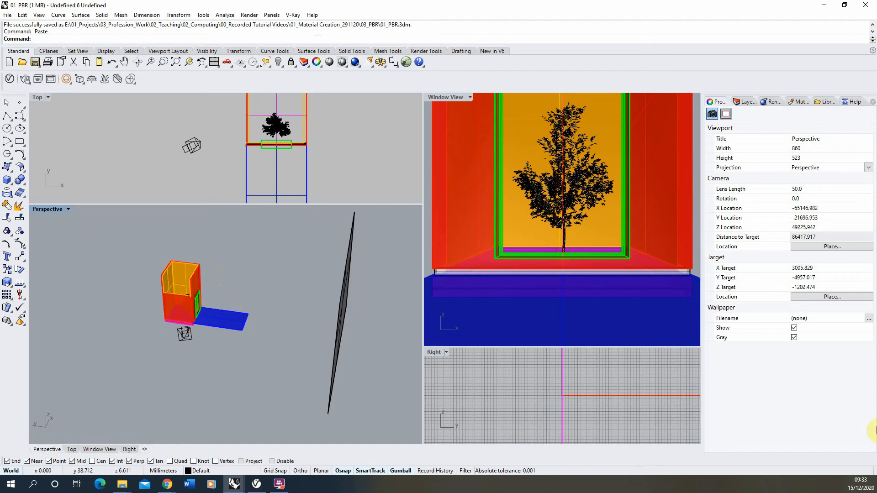
double_click(44, 210)
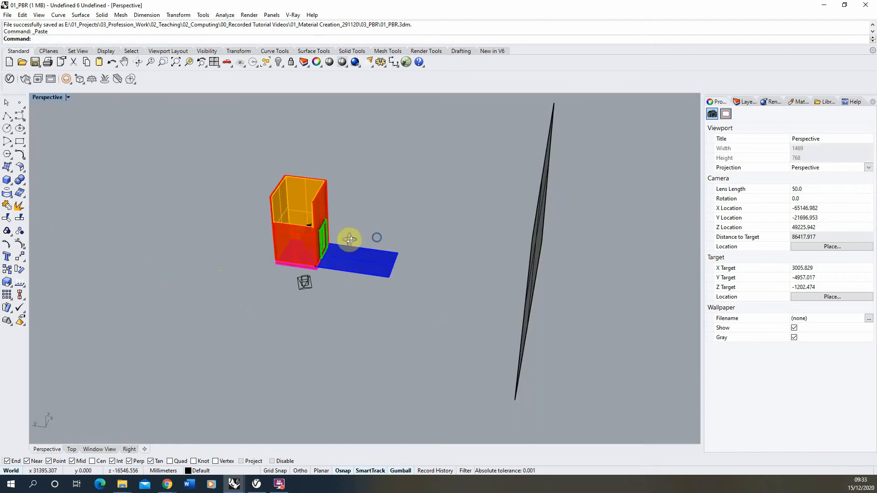
right_drag(348, 221, 428, 221)
scroll(297, 209, up, 5)
right_drag(297, 210, 412, 198)
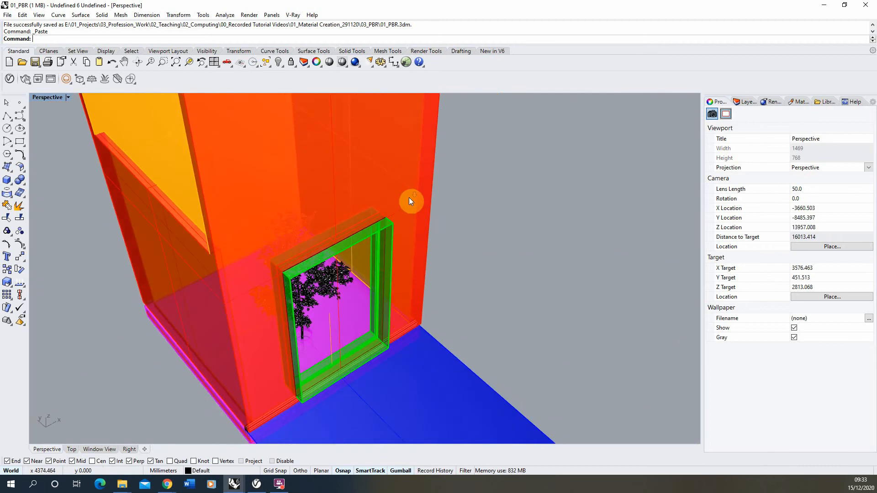
scroll(411, 198, down, 5)
scroll(331, 286, up, 3)
right_drag(331, 287, 191, 163)
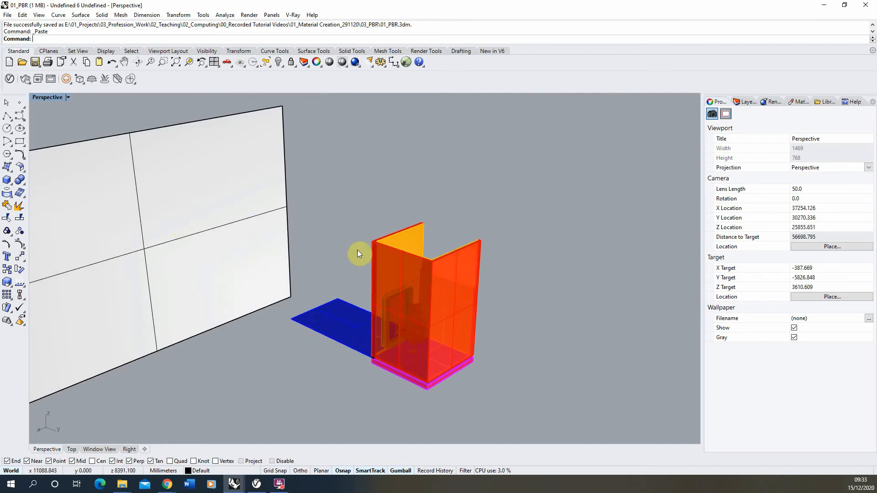
right_drag(232, 247, 575, 309)
double_click(49, 100)
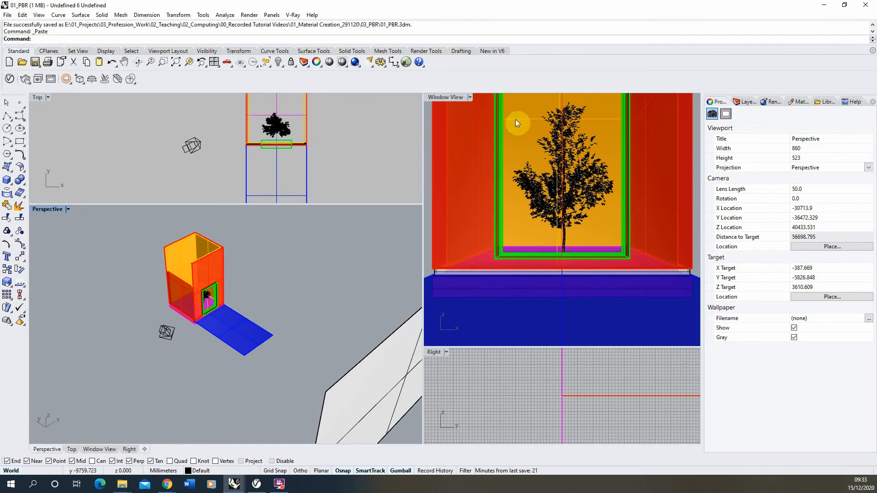
Make Window View the active viewport, open the V-Ray Asset Editor and start an interactive render.
click(457, 100)
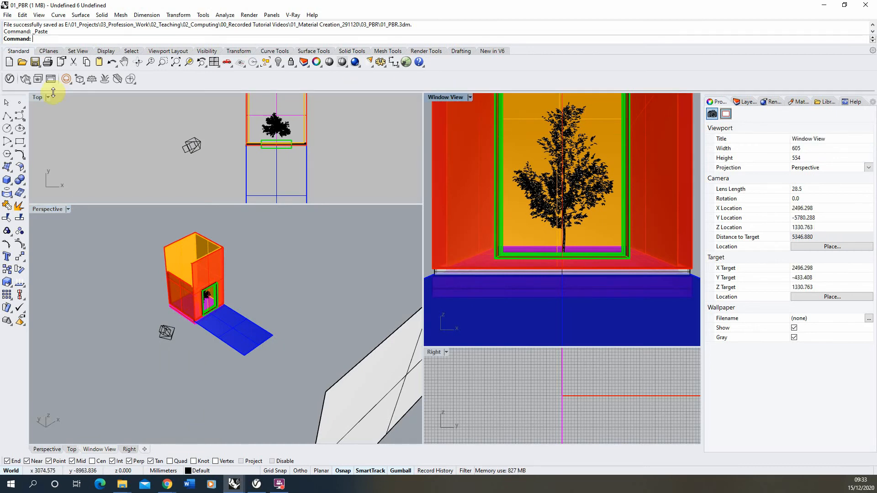
click(11, 80)
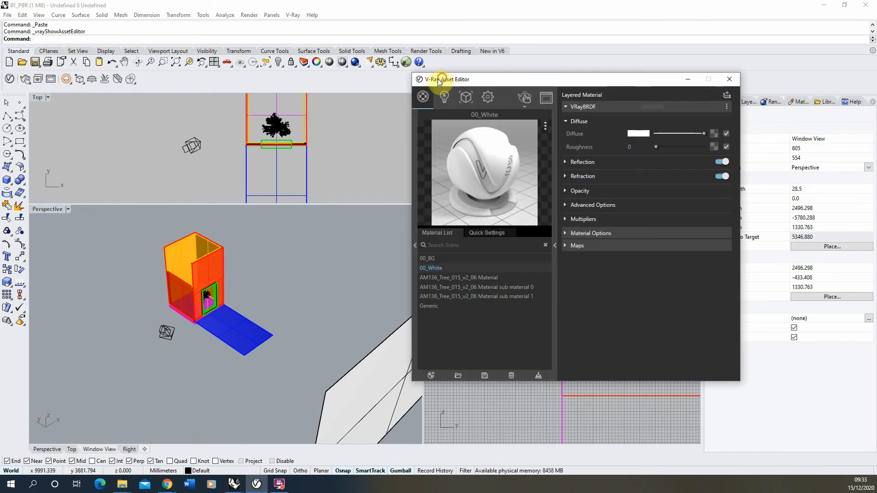
drag(438, 81, 204, 91)
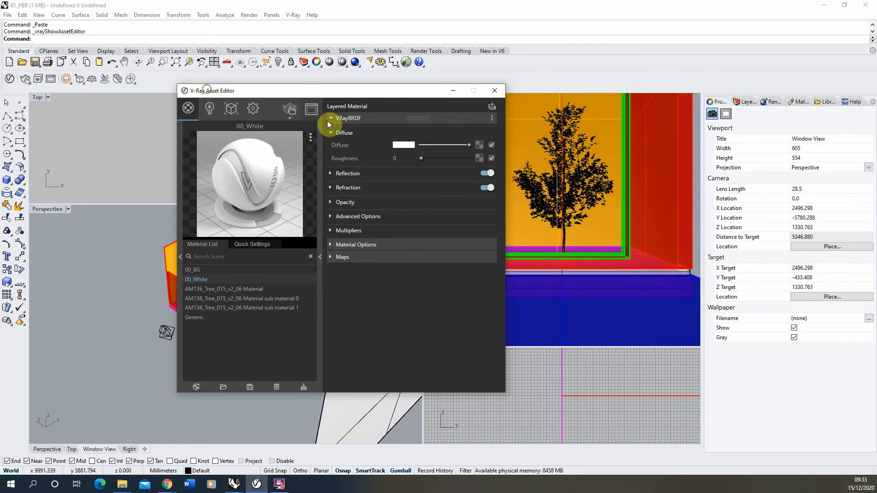
click(293, 109)
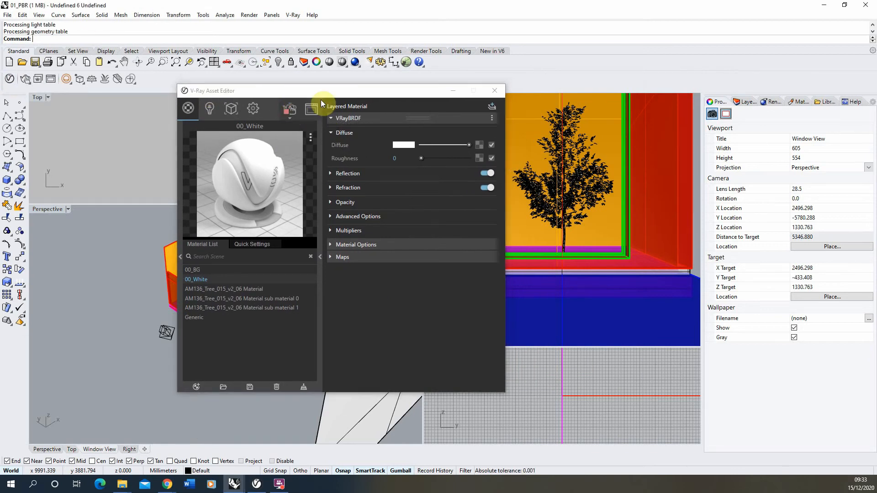
Bring the V-Ray frame buffer to the front and place it so the whole tree render can be seen.
mouse_move(237, 491)
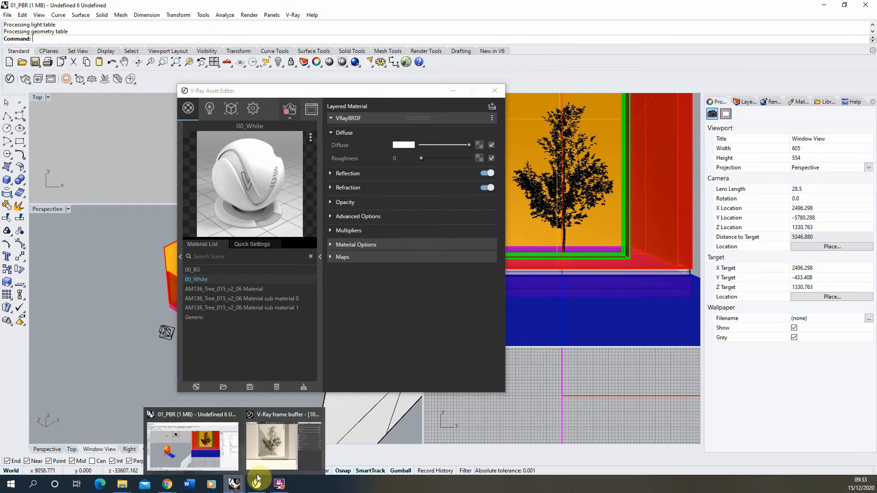
click(275, 457)
drag(401, 105, 467, 87)
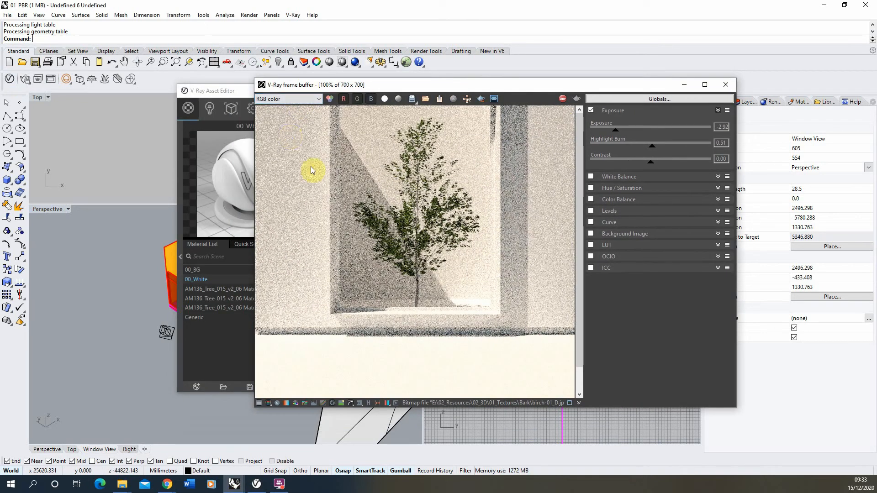
click(493, 100)
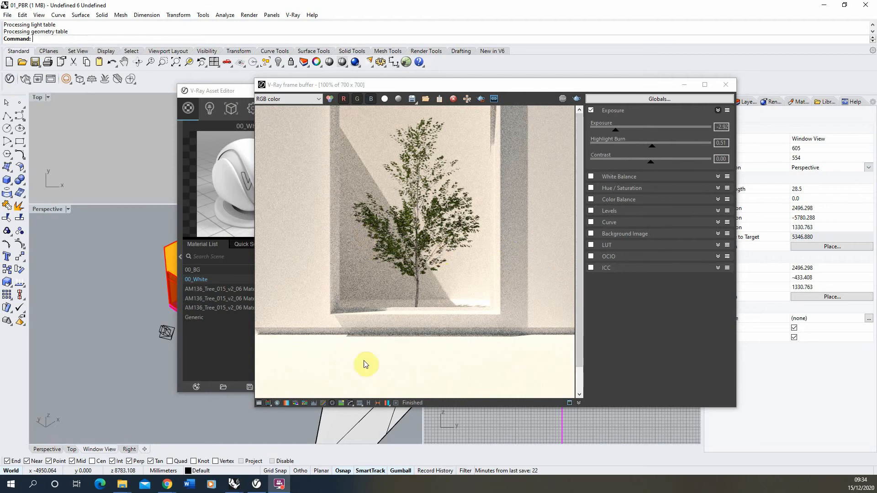
Switch to Chrome and open the PBR Materials category on textures.com.
mouse_move(168, 485)
click(210, 451)
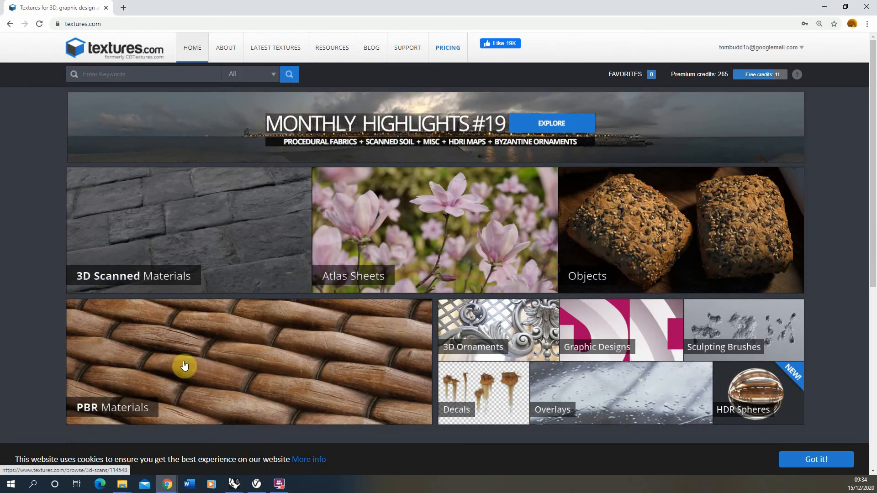
click(287, 386)
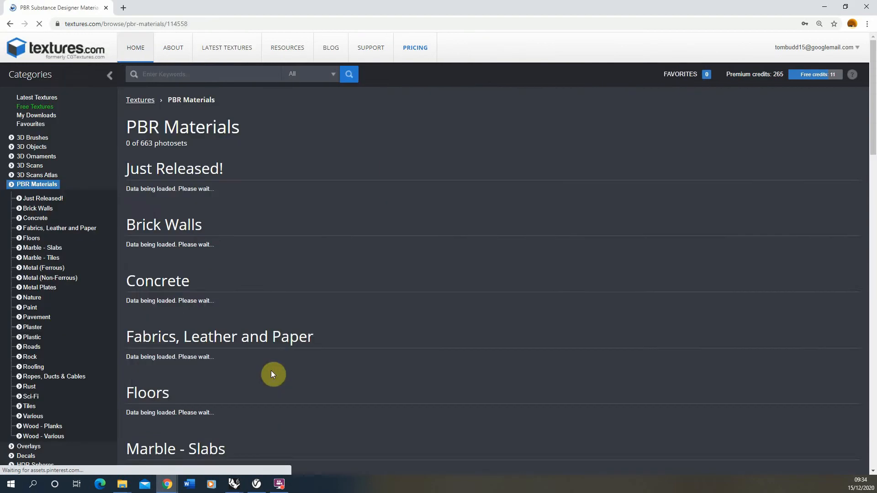
Browse the PBR materials down to the Brick Walls group and open the Stone Bricks material.
scroll(319, 255, down, 2)
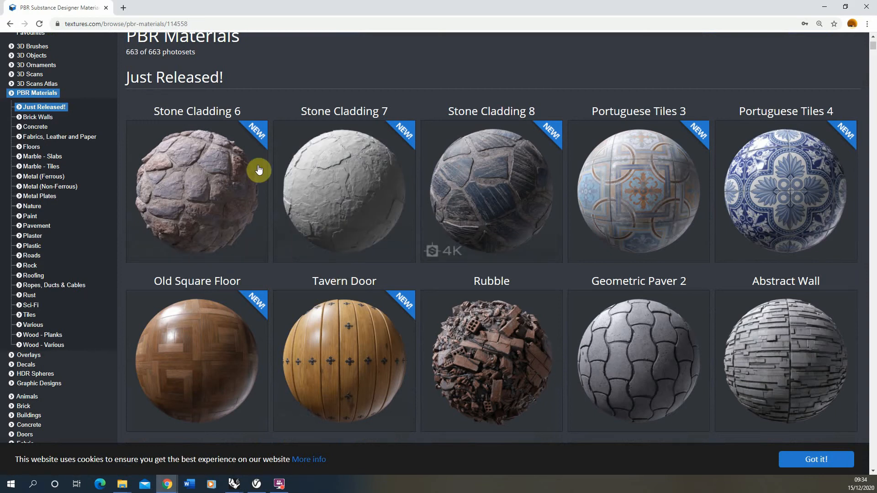
scroll(384, 255, down, 8)
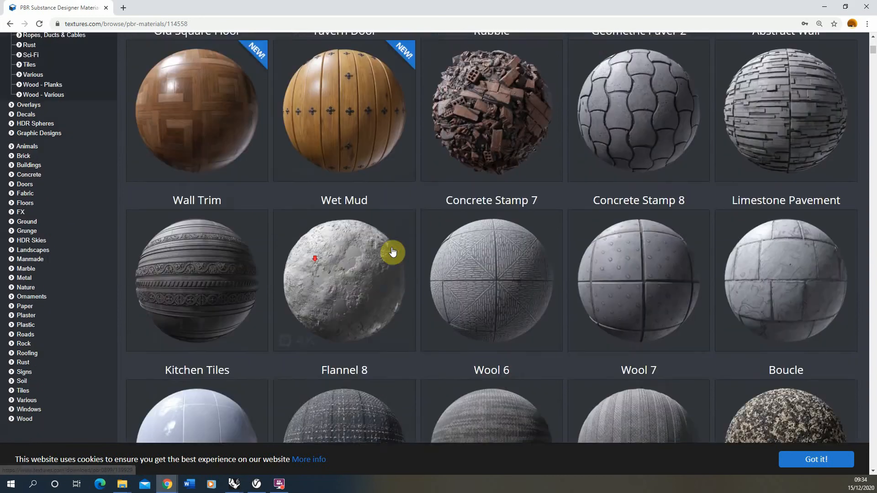
scroll(384, 247, down, 12)
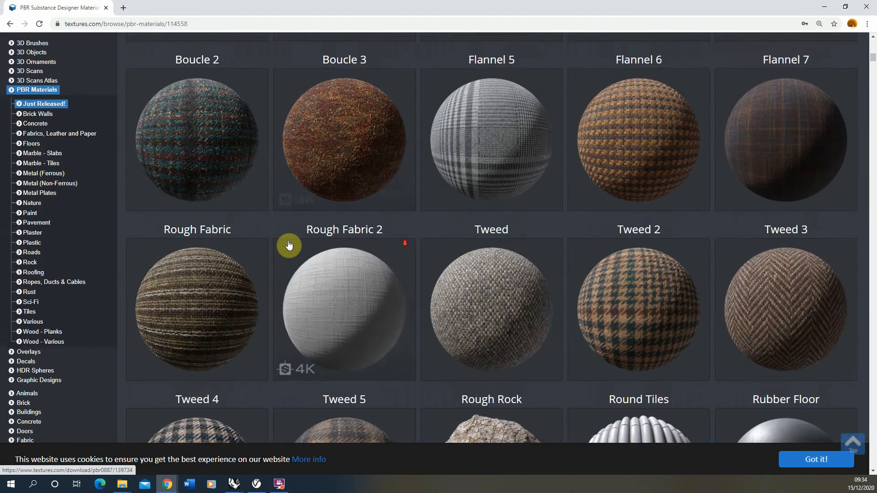
scroll(373, 249, down, 17)
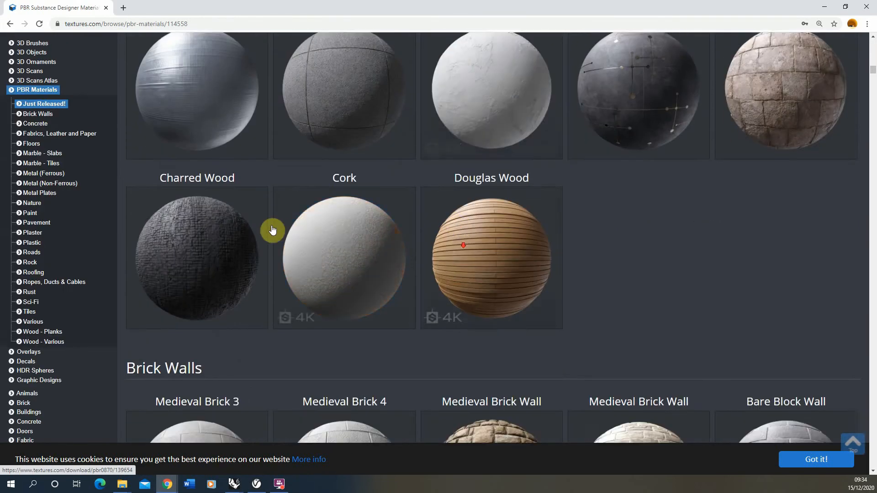
scroll(398, 240, down, 4)
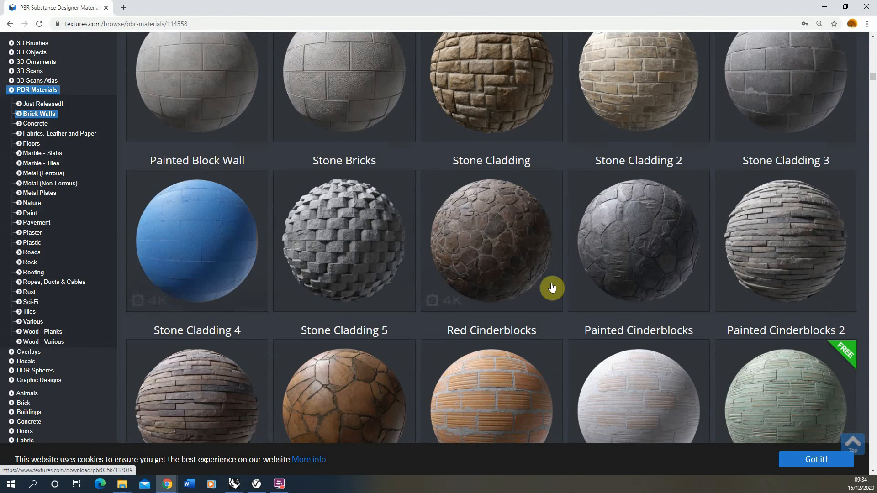
click(329, 224)
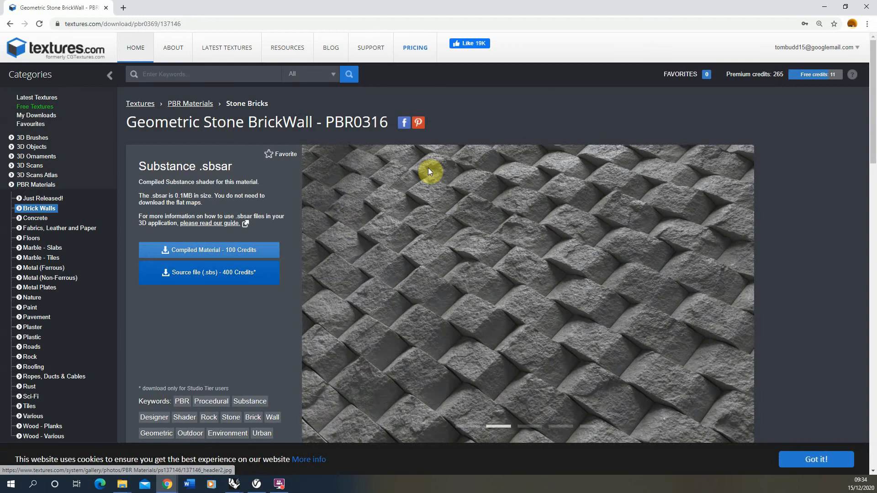
Examine the Stone Bricks preview and its albedo, height, normal and roughness flat maps with their download sizes.
scroll(429, 178, down, 2)
scroll(430, 182, down, 1)
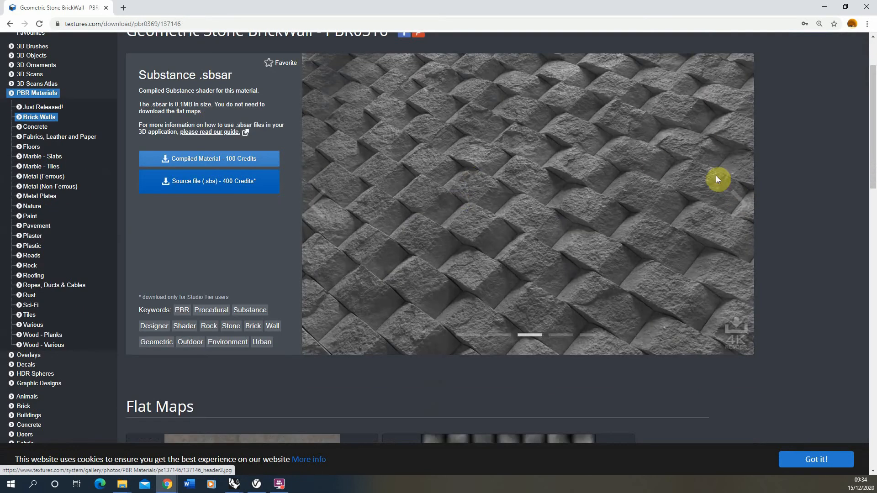
scroll(456, 254, down, 6)
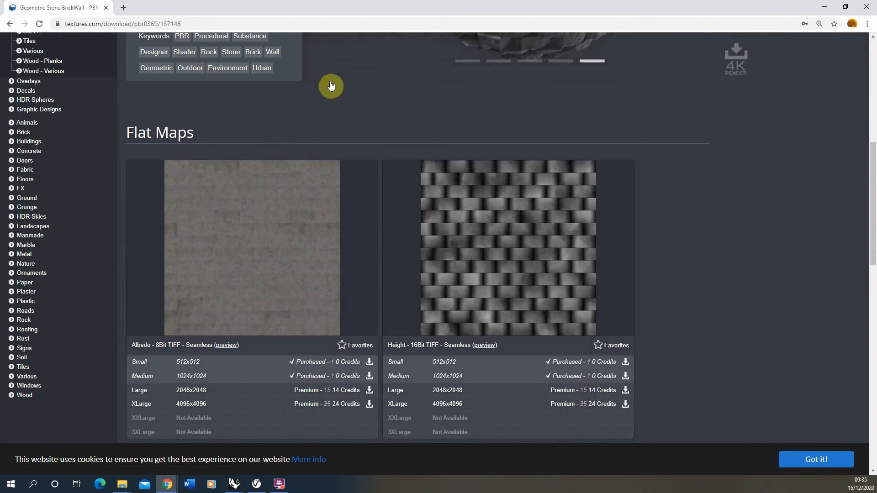
scroll(284, 160, down, 1)
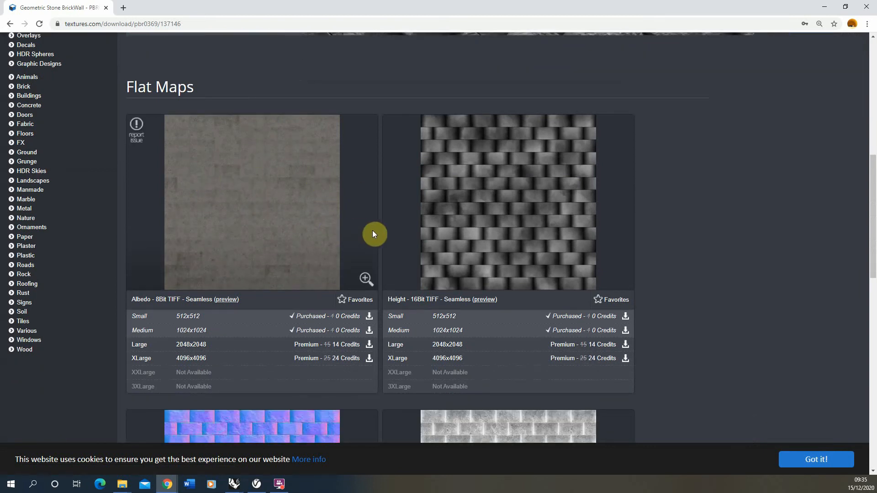
scroll(372, 234, down, 1)
scroll(315, 183, down, 4)
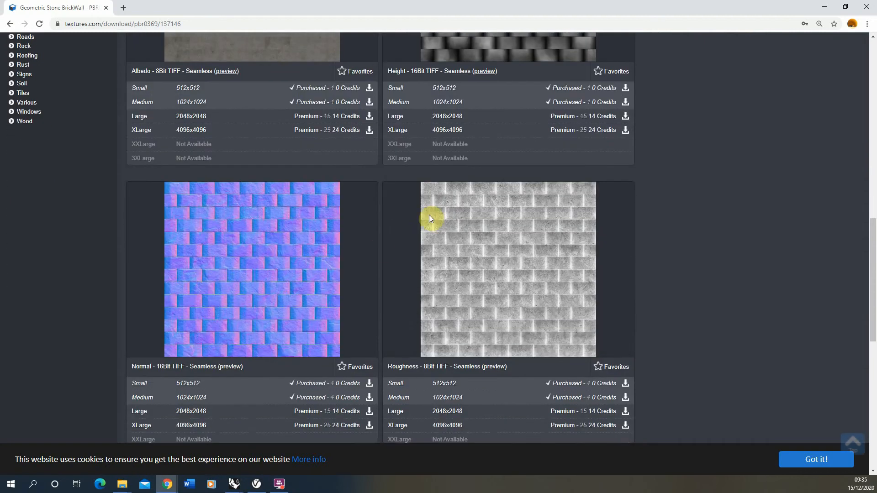
scroll(429, 219, up, 4)
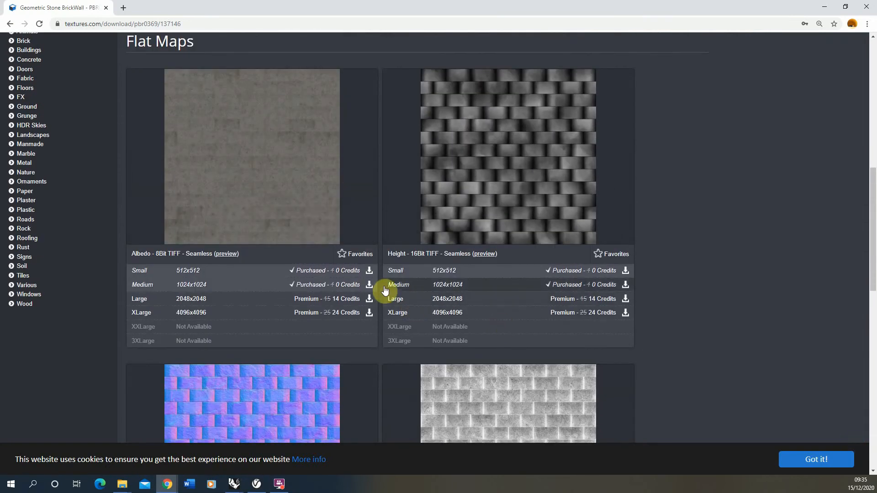
scroll(320, 320, down, 2)
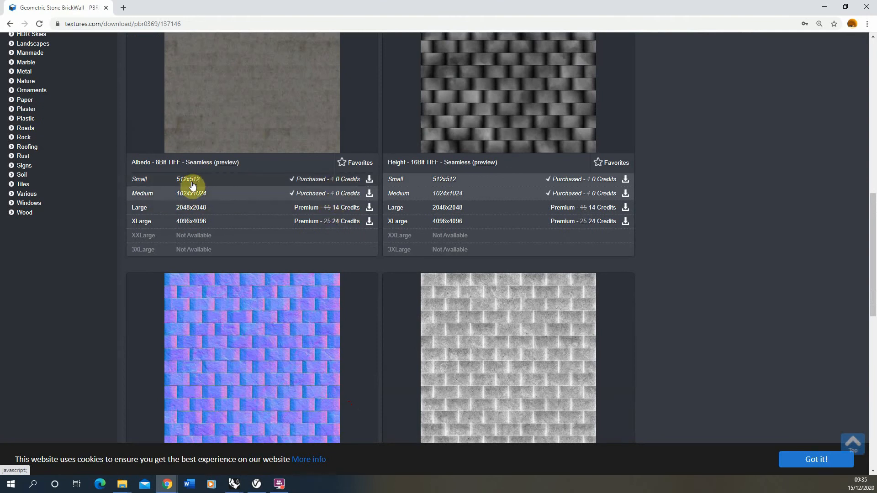
scroll(208, 169, up, 2)
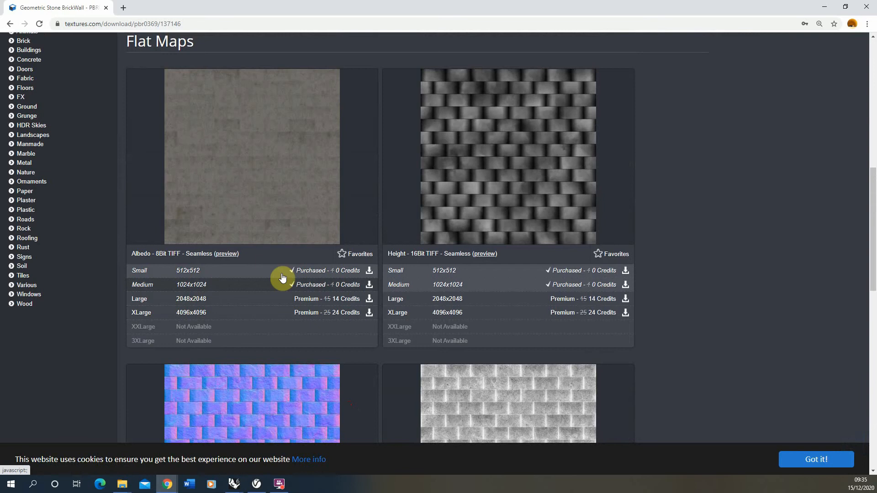
scroll(329, 196, down, 7)
scroll(362, 295, up, 9)
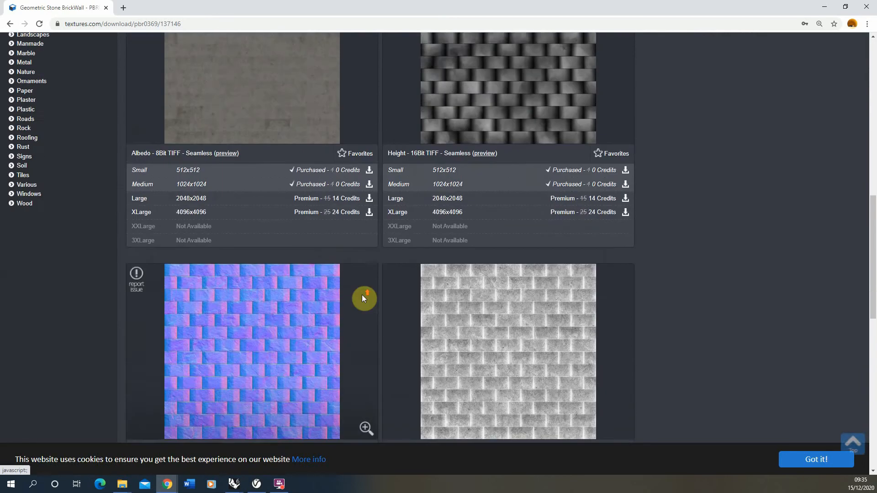
scroll(323, 202, down, 2)
scroll(326, 198, up, 2)
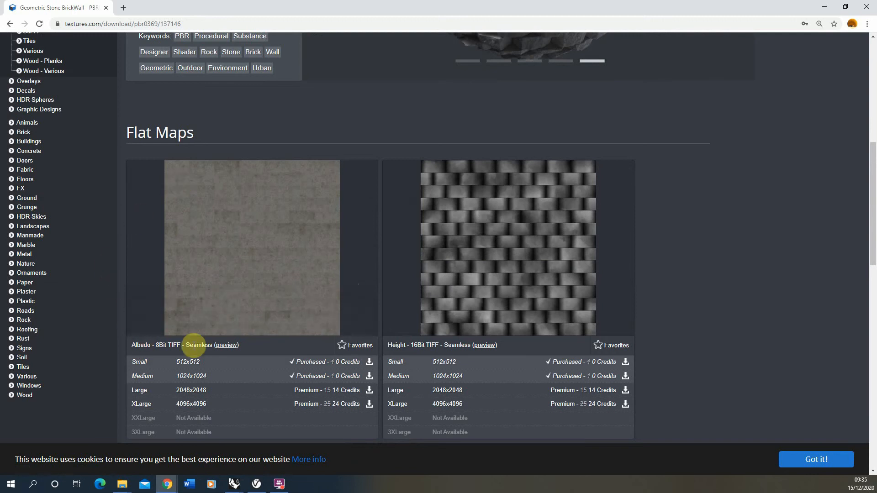
Return to Rhino and arrange the V-Ray Asset Editor and the frame buffer side by side.
click(823, 11)
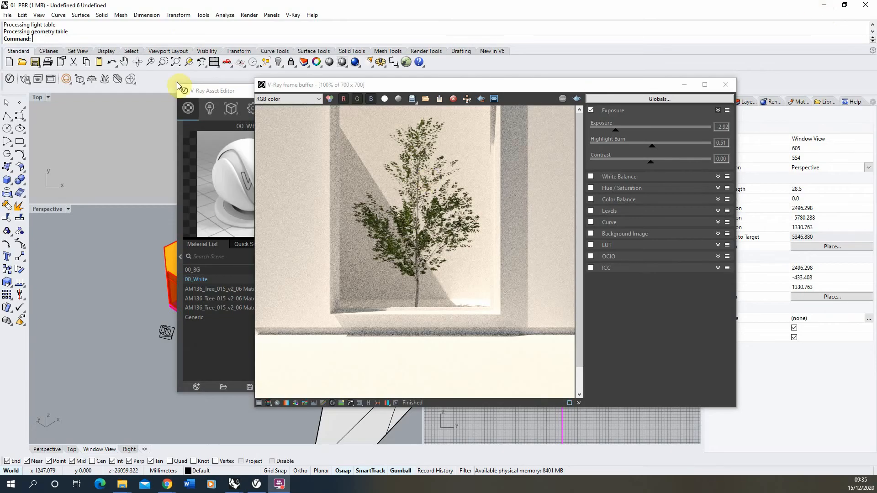
drag(303, 85, 409, 80)
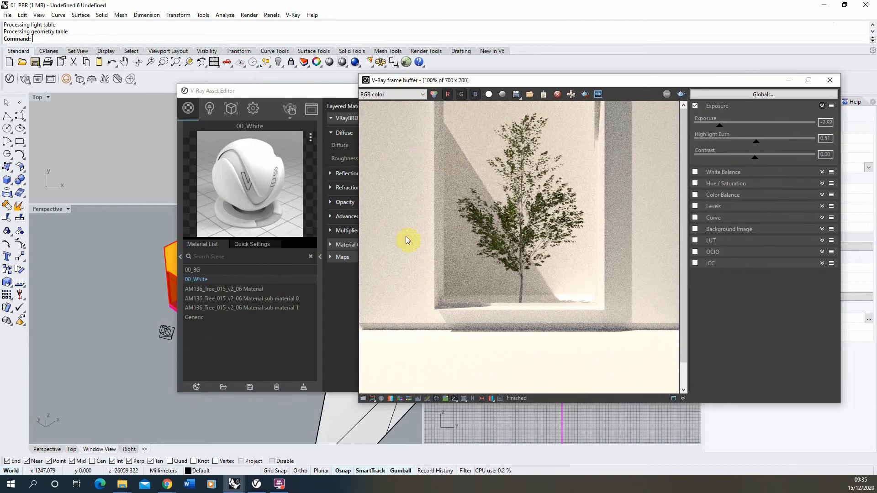
drag(272, 91, 174, 87)
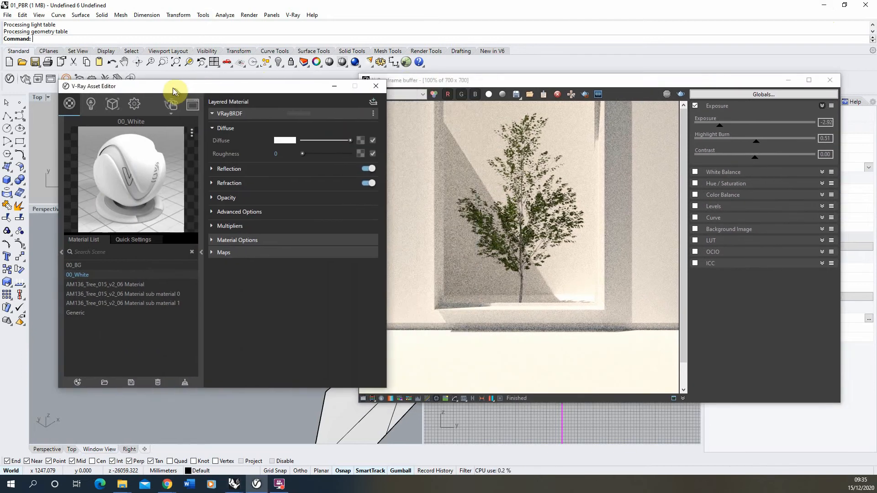
drag(519, 83, 558, 76)
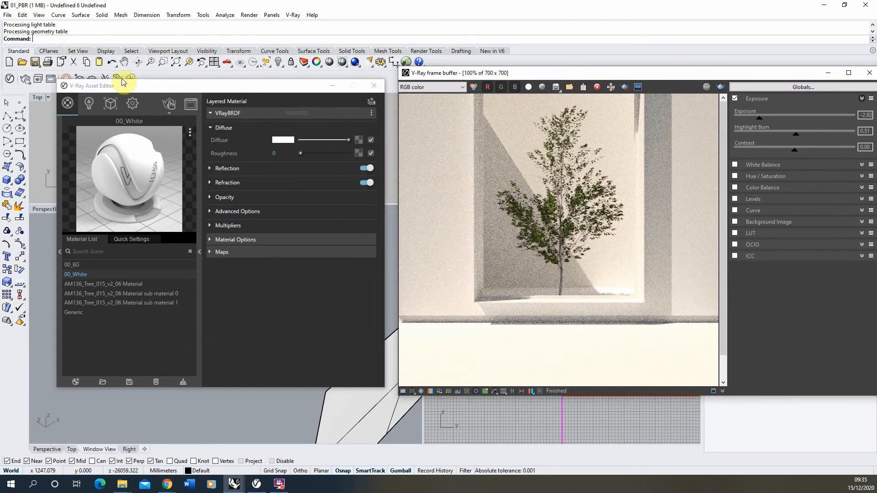
click(99, 82)
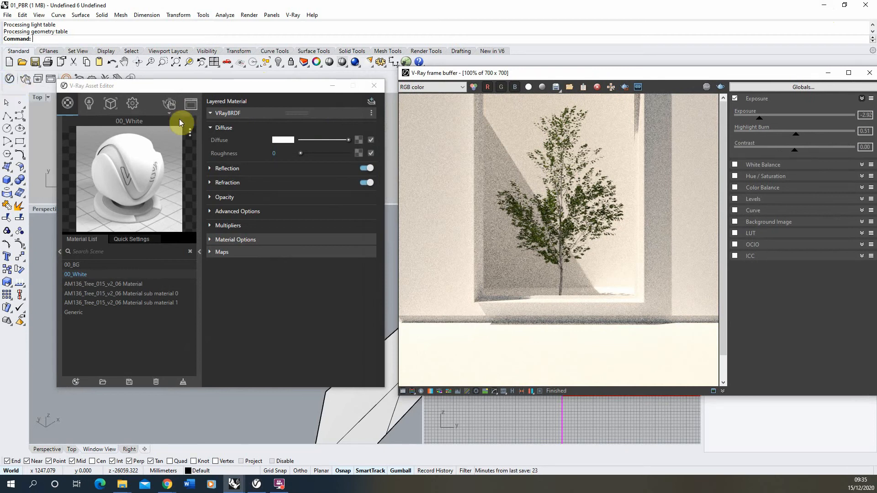
Create a new Generic material in the V-Ray Asset Editor and rename it 01_Wall.
click(67, 106)
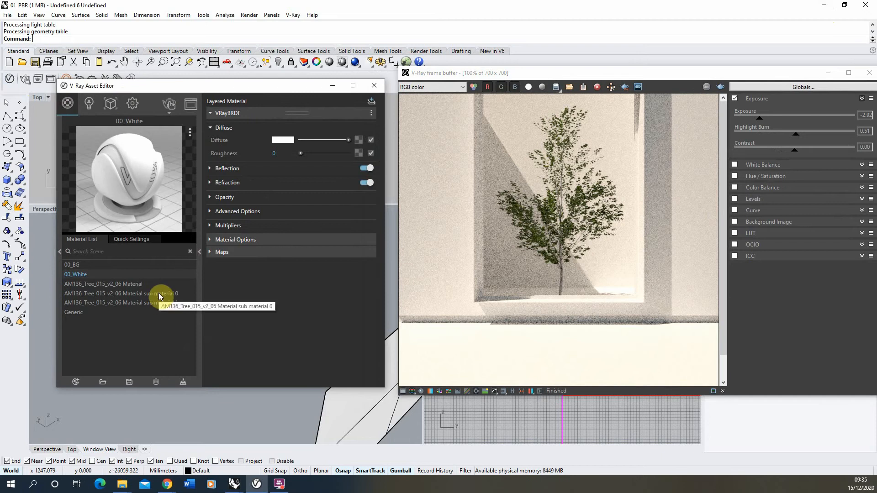
click(76, 381)
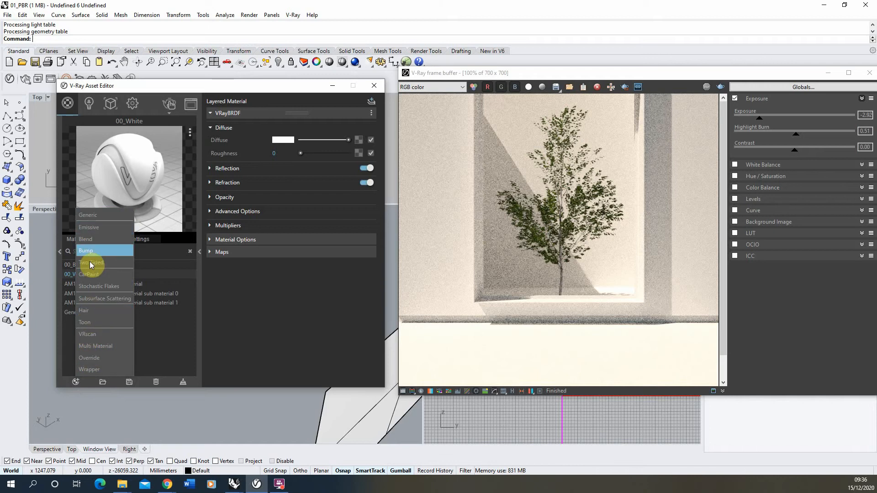
click(97, 216)
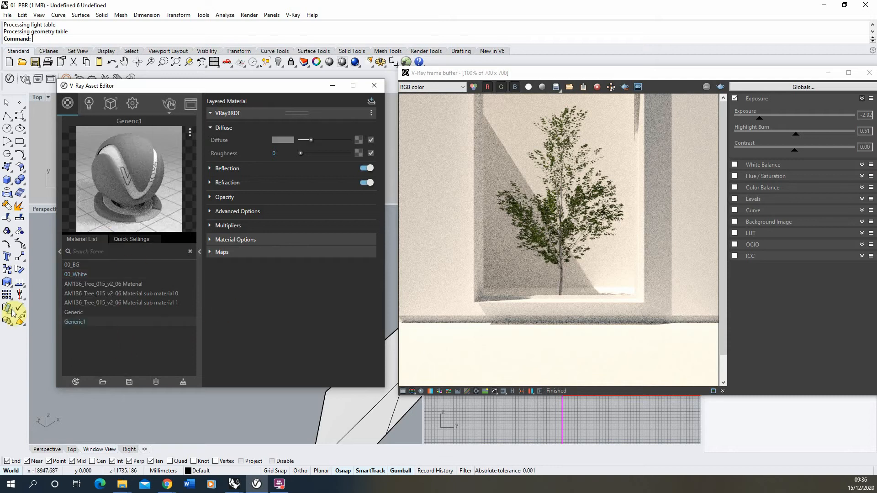
right_click(79, 323)
click(99, 270)
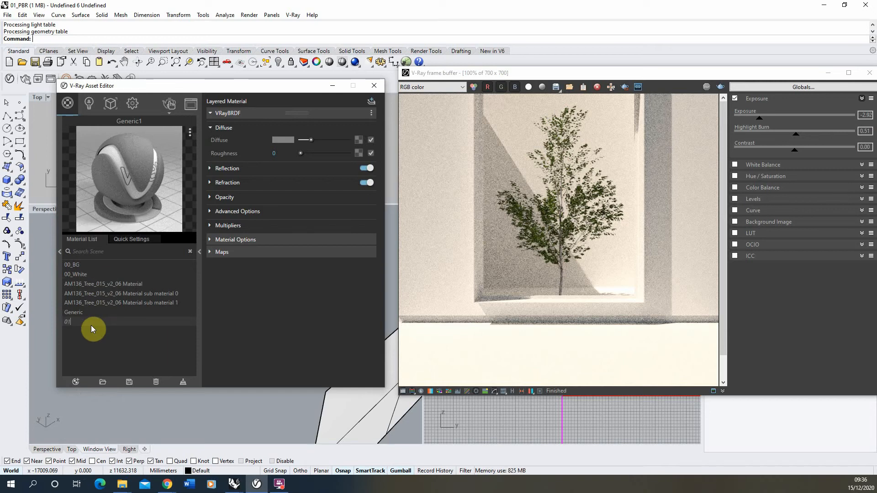
click(87, 351)
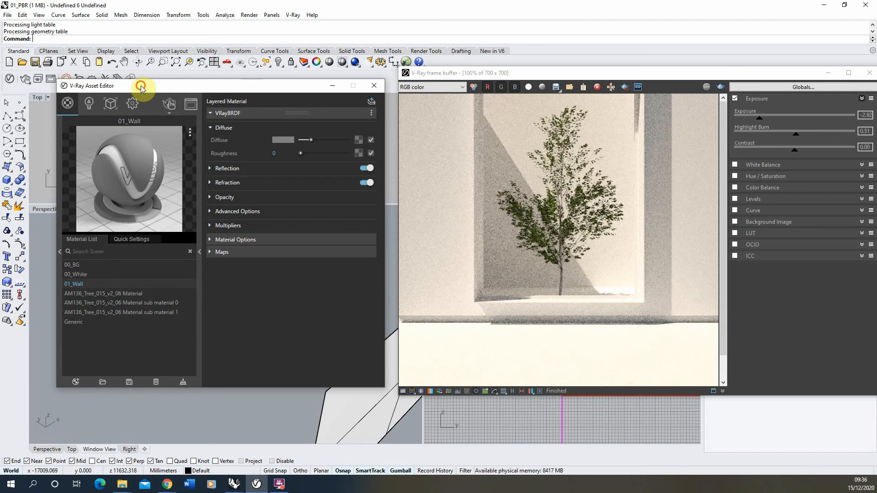
Select the building's wall geometry in the Perspective view and apply the 01_Wall material to the selection.
drag(141, 86, 331, 100)
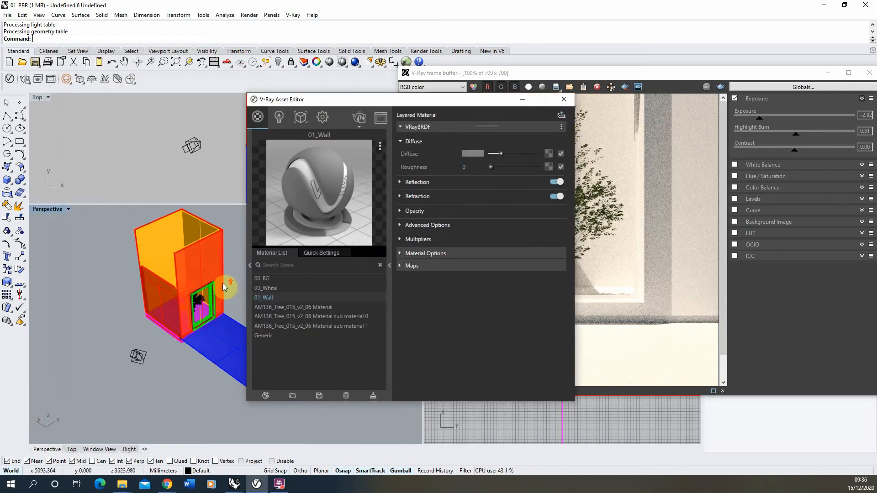
scroll(223, 283, up, 3)
click(168, 325)
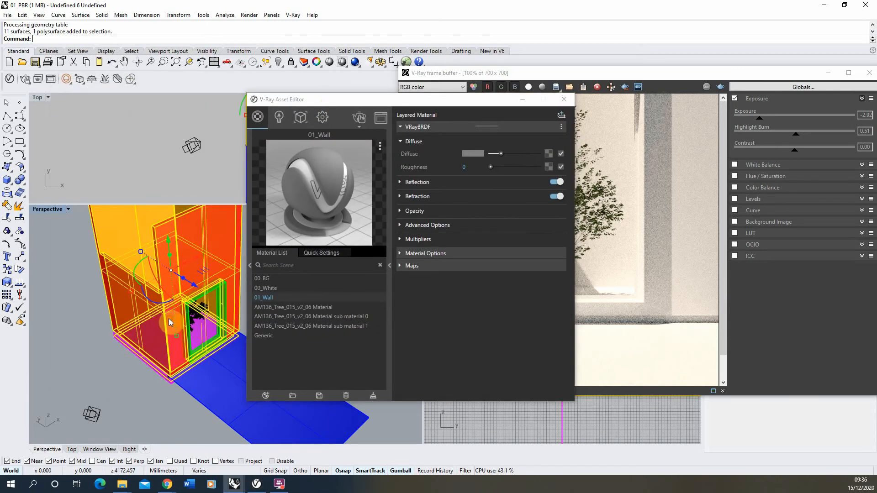
right_click(278, 297)
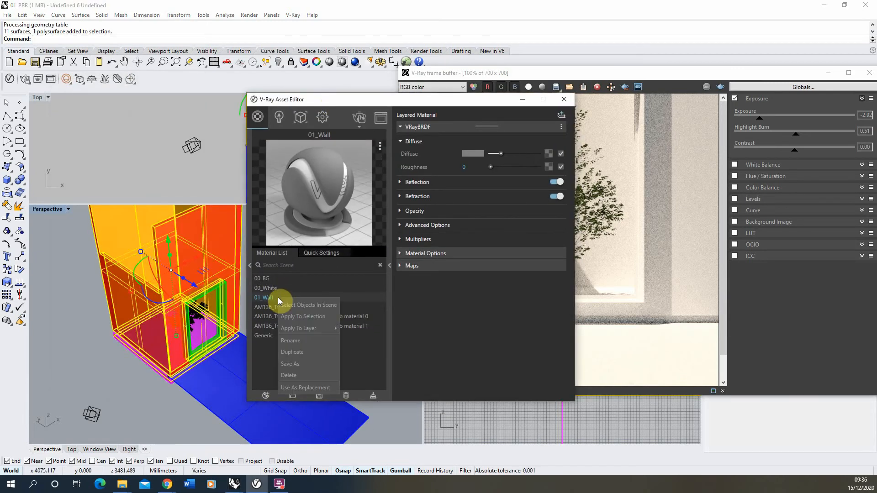
click(302, 319)
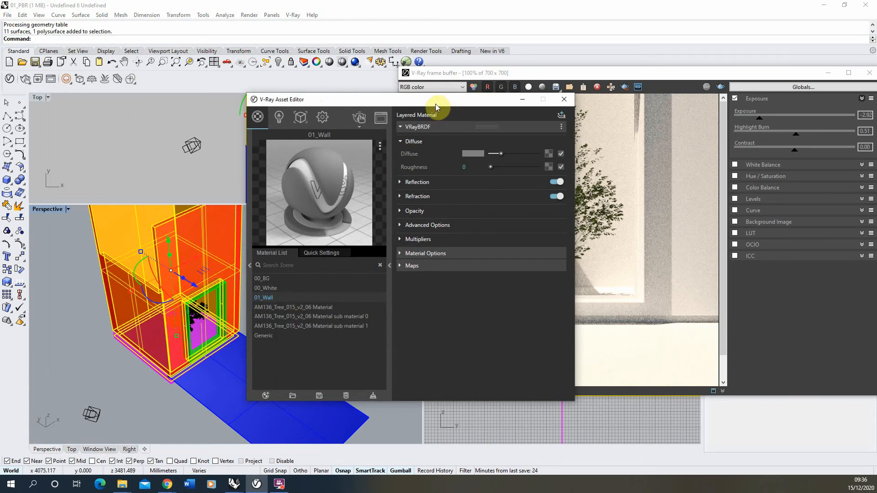
Try an interactive render of the Perspective view beside the Asset Editor, and stop it.
drag(435, 103, 277, 99)
click(483, 73)
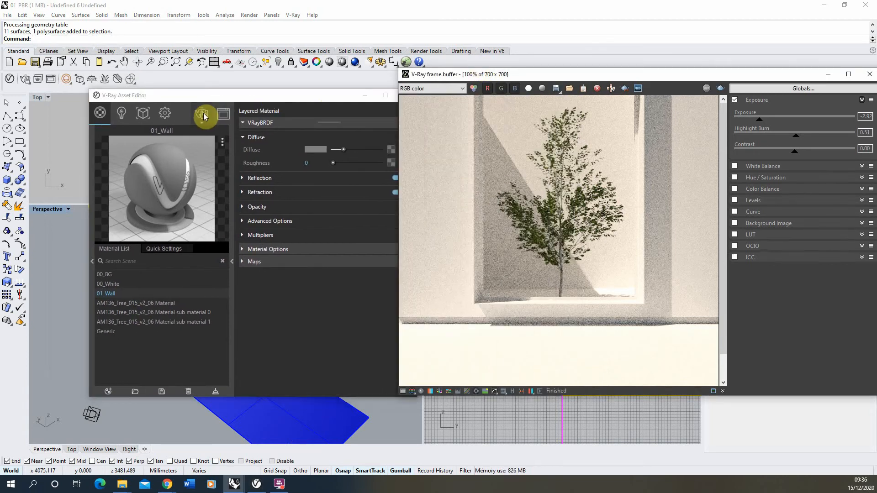
click(204, 115)
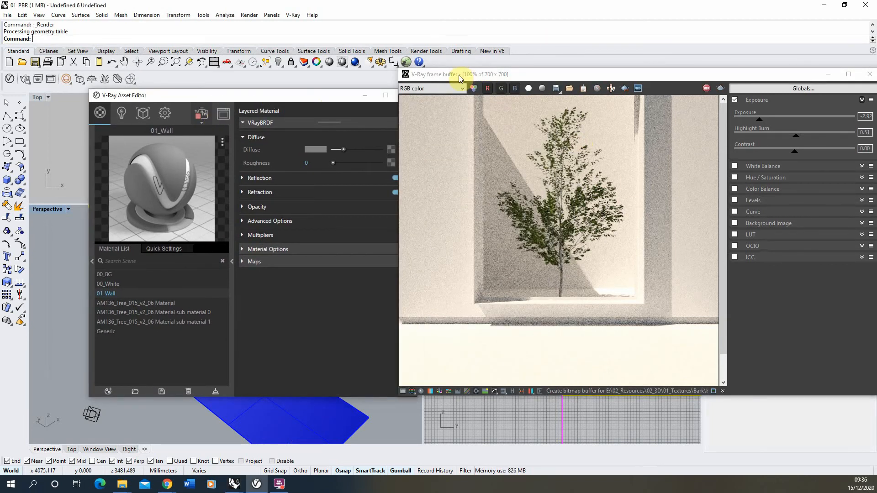
drag(459, 77, 481, 78)
drag(329, 98, 297, 94)
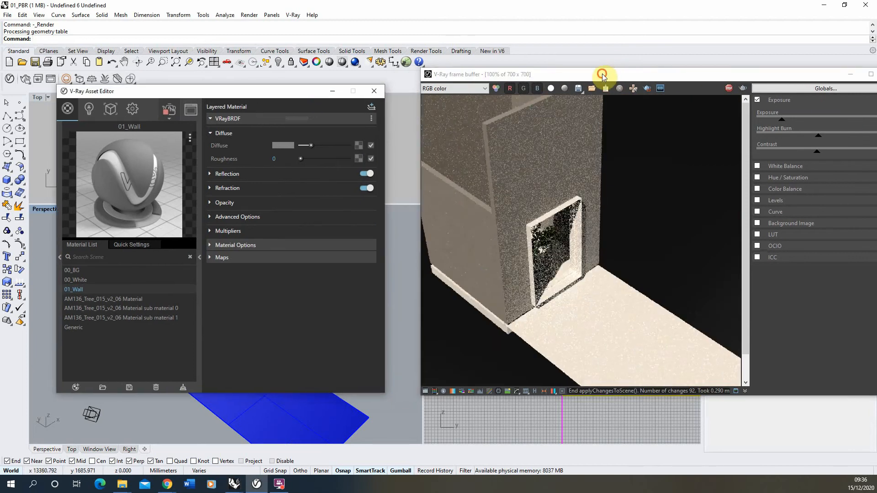
drag(602, 74, 555, 79)
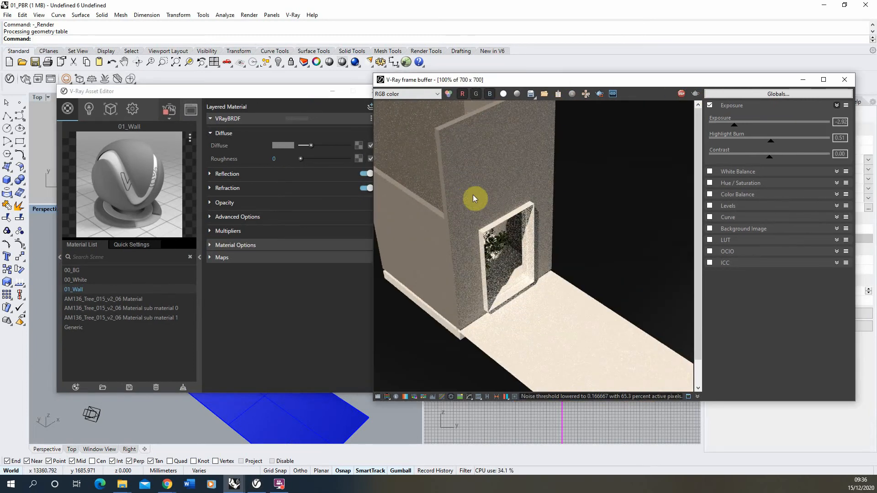
click(681, 93)
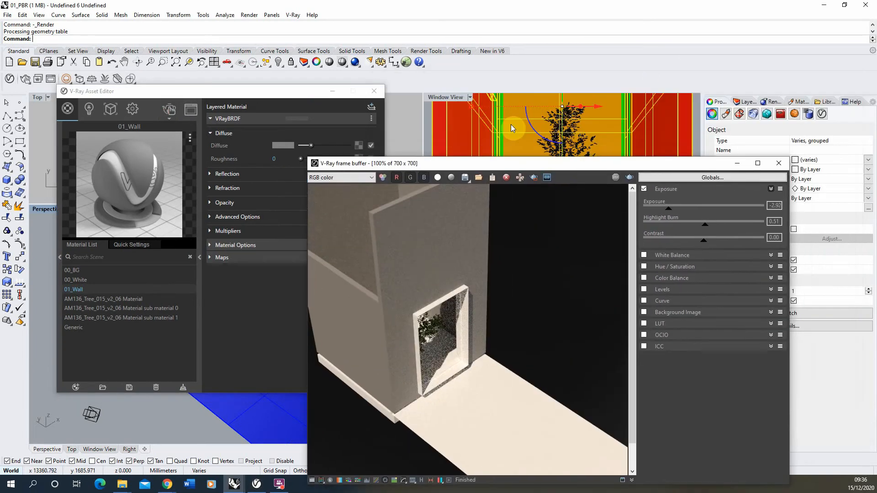
Run an interactive render from the Window View and stop it, keeping the Asset Editor and frame buffer side by side.
drag(446, 162, 528, 67)
click(173, 109)
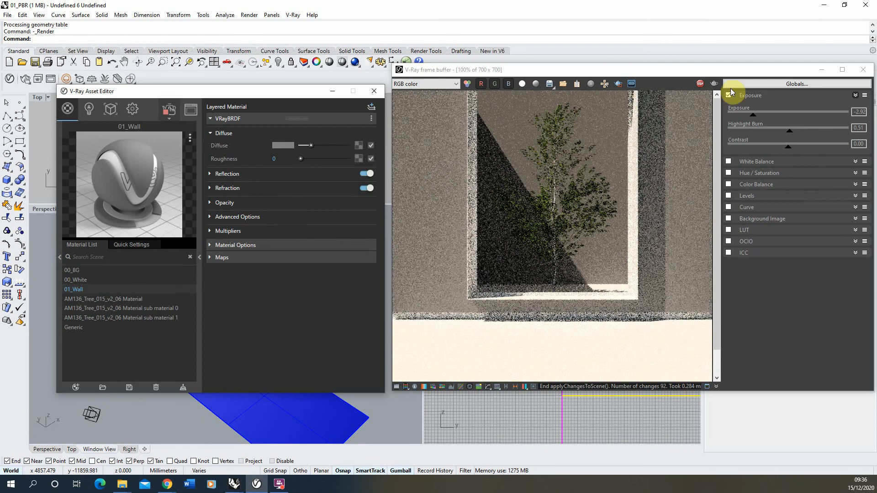
click(699, 84)
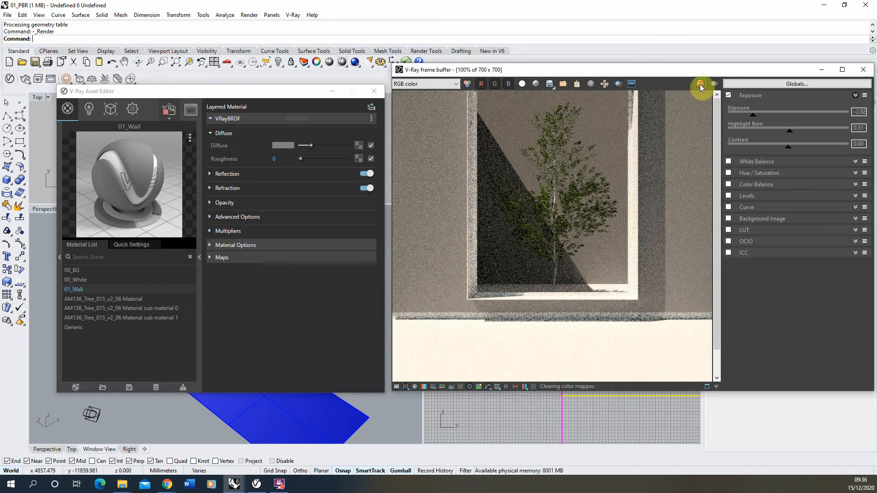
drag(211, 92, 201, 92)
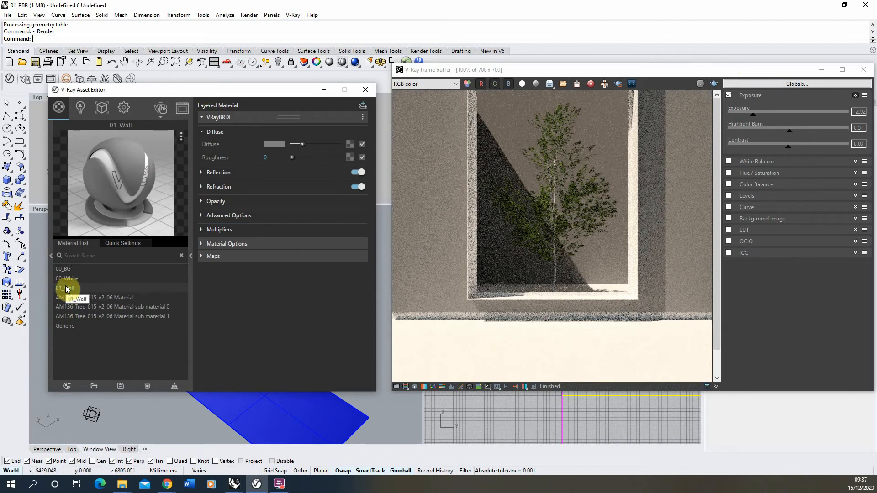
Switch to Chrome to review the stone brick wall preview and its flat maps, and return to Rhino.
mouse_move(167, 484)
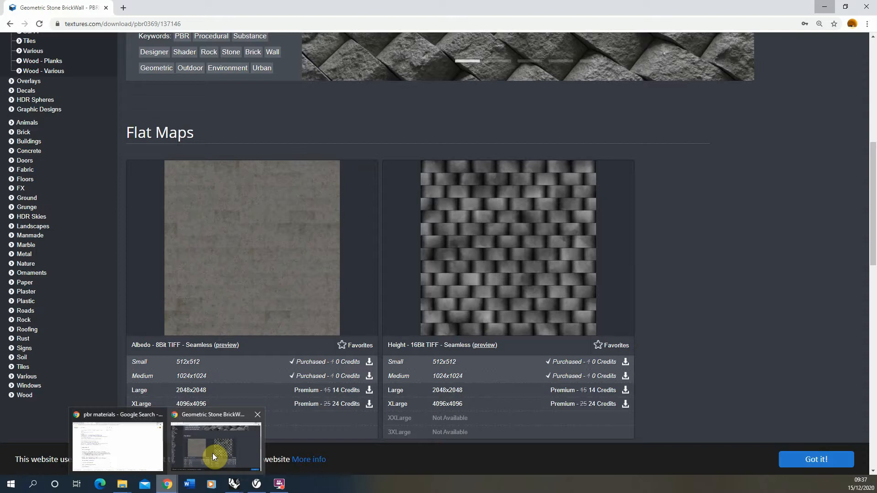
click(212, 453)
scroll(294, 396, up, 5)
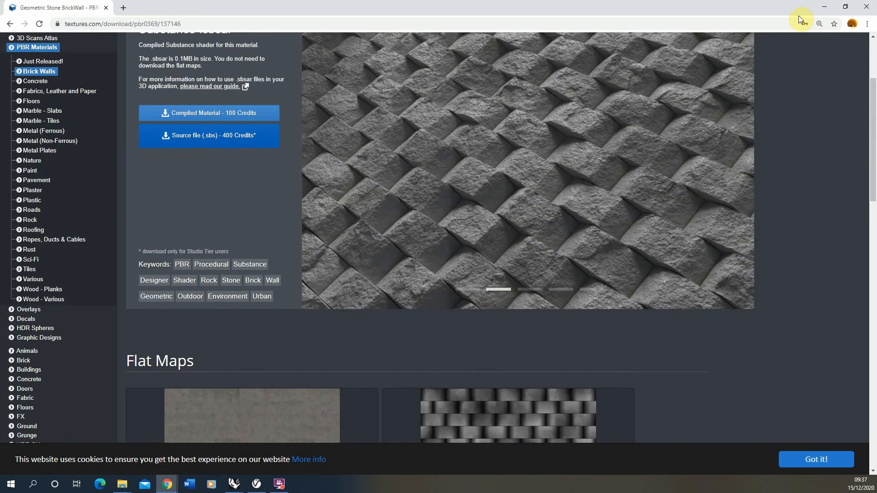
scroll(359, 251, down, 6)
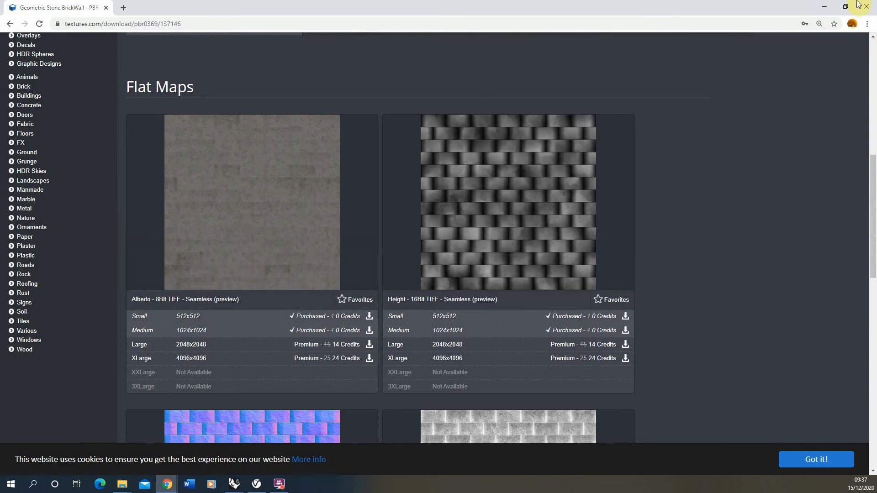
click(825, 9)
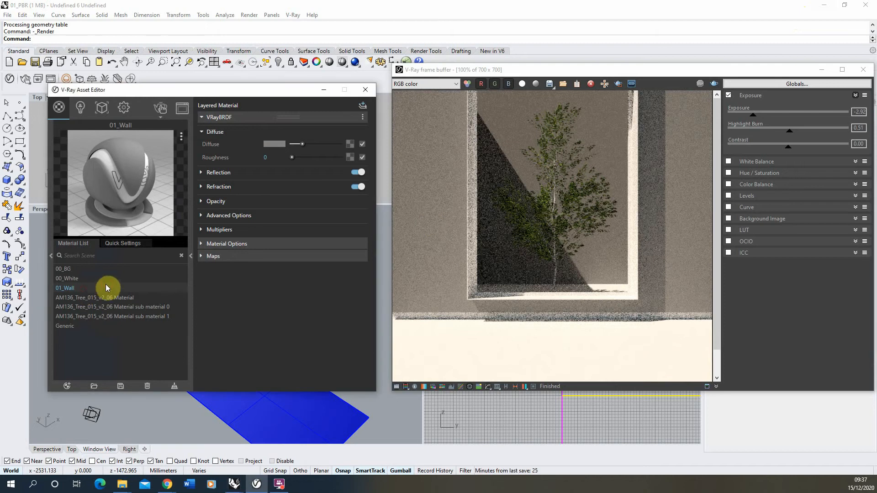
Collapse and reopen the settings of 01_Wall, and start an interactive render of the scene.
click(191, 257)
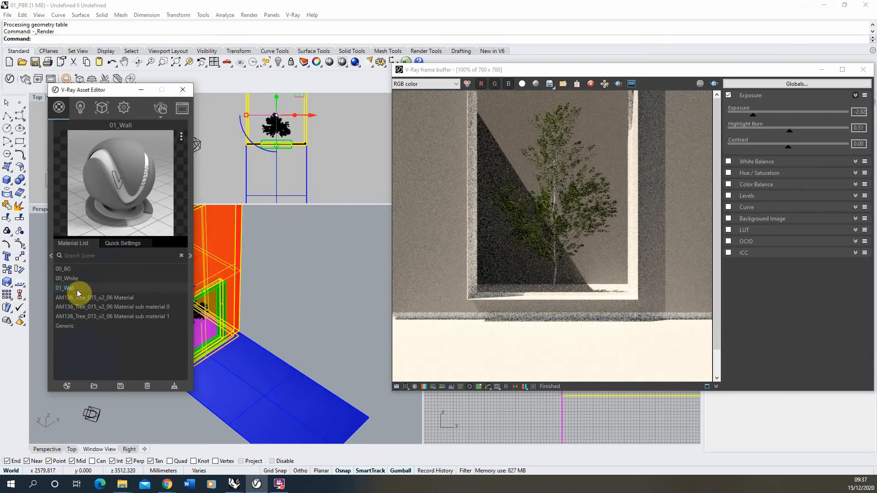
click(191, 256)
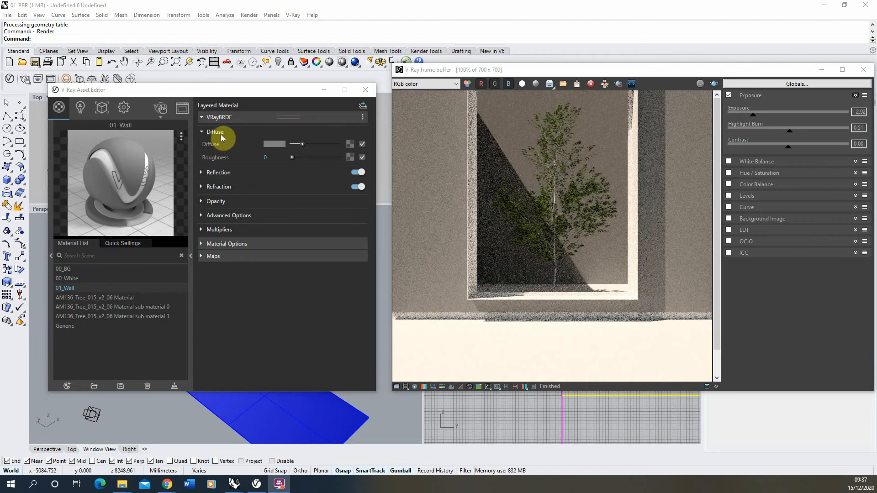
click(160, 109)
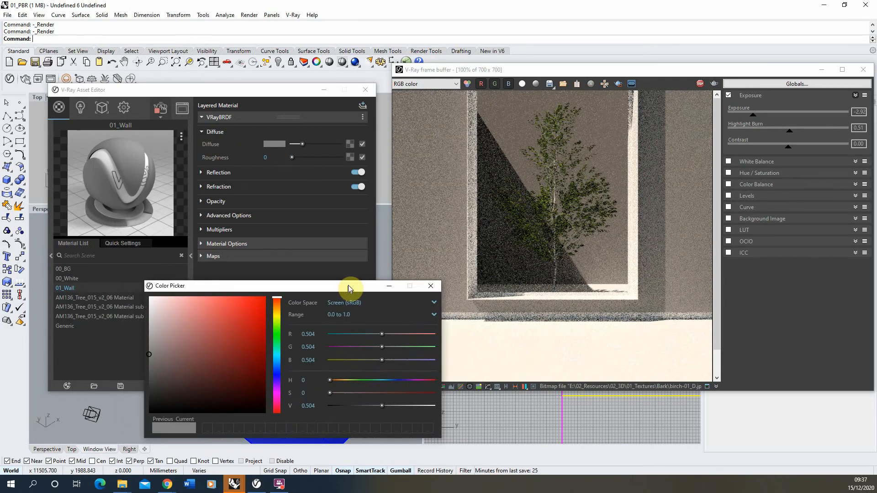
Set the diffuse colour of 01_Wall to a salmon red.
drag(348, 285, 384, 255)
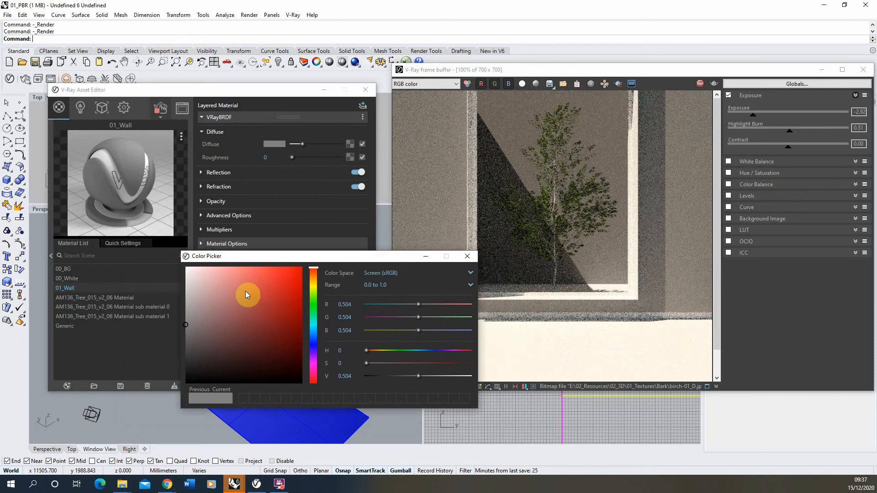
click(254, 269)
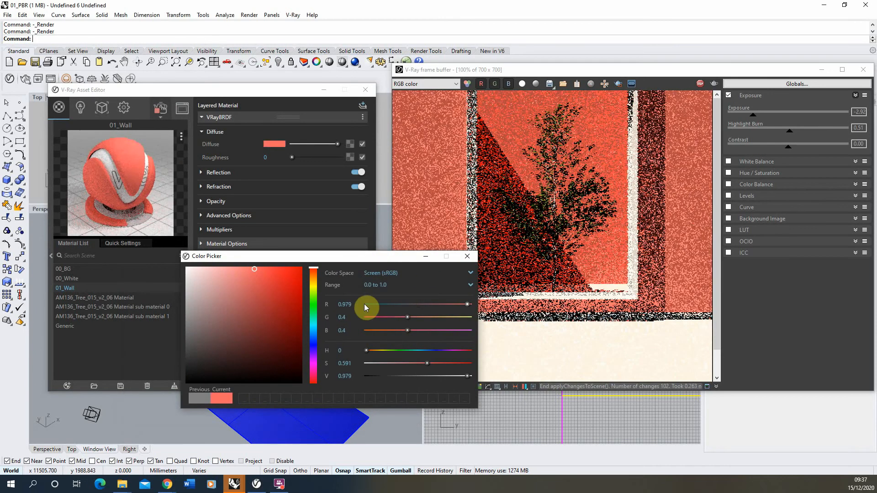
mouse_move(230, 270)
mouse_down()
mouse_move(300, 324)
mouse_move(260, 292)
mouse_move(256, 300)
mouse_up()
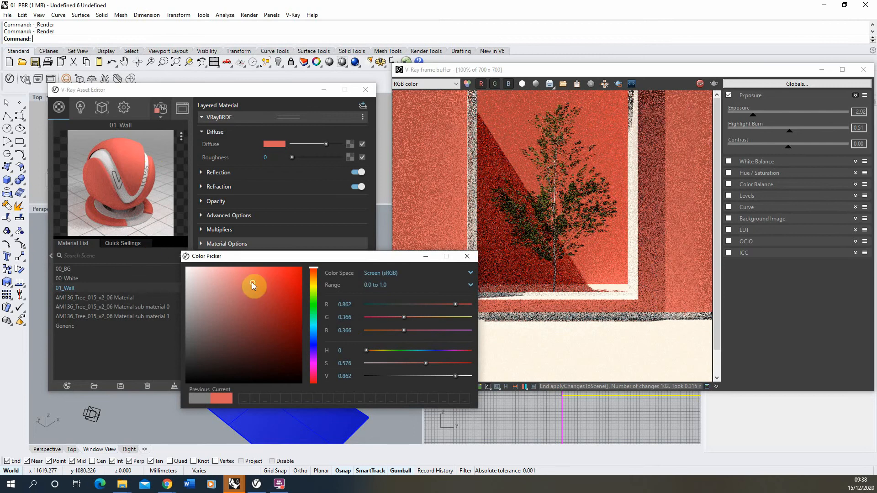
click(466, 257)
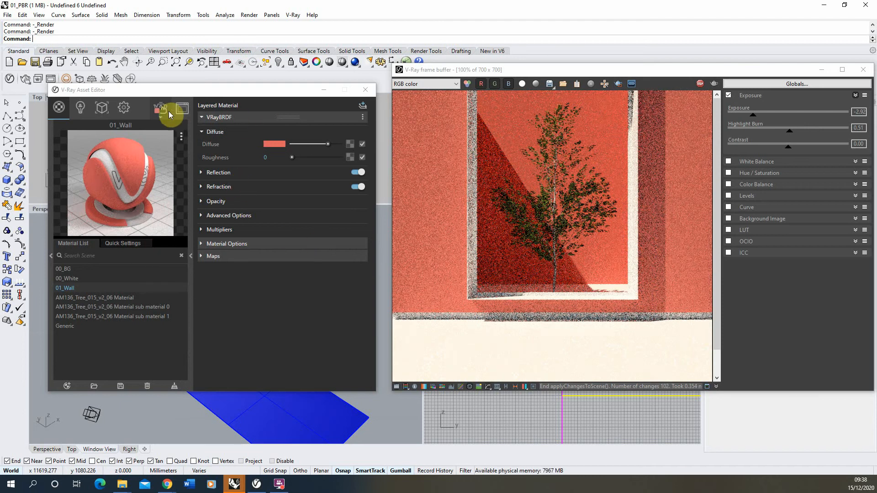
Open the texture choices for the diffuse channel of 01_Wall and check the albedo map on textures.com in Chrome.
click(352, 145)
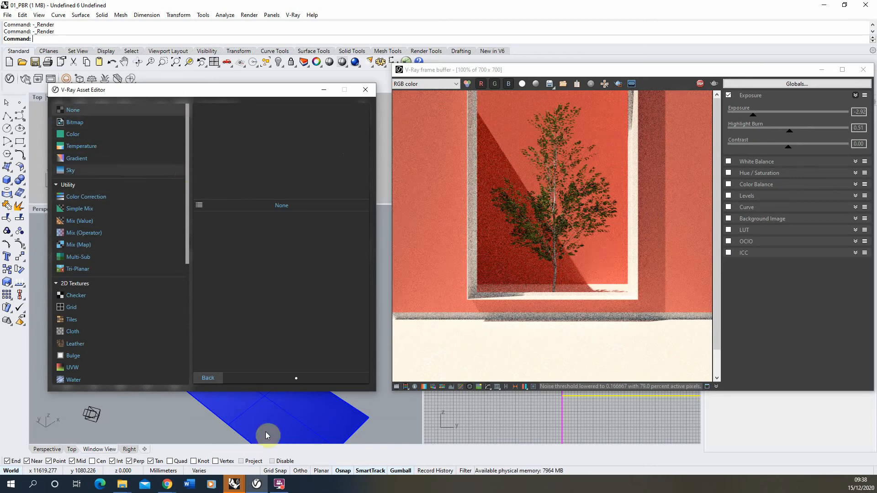
click(168, 484)
click(238, 467)
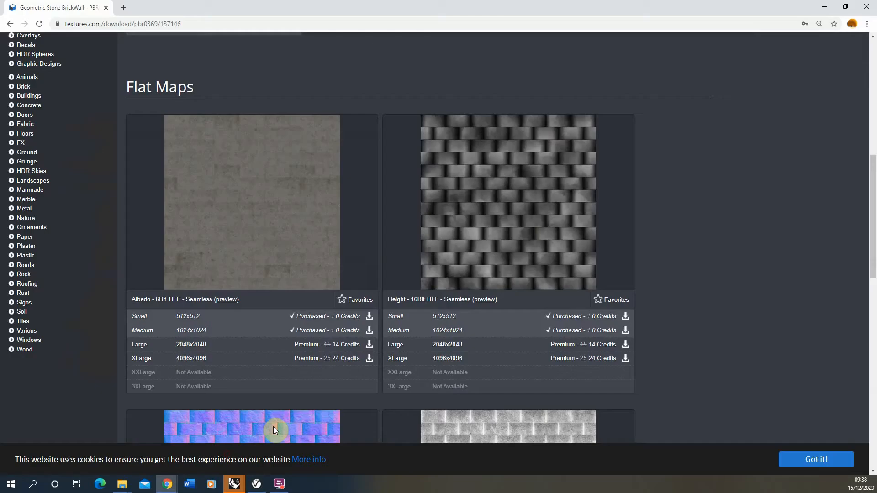
click(824, 7)
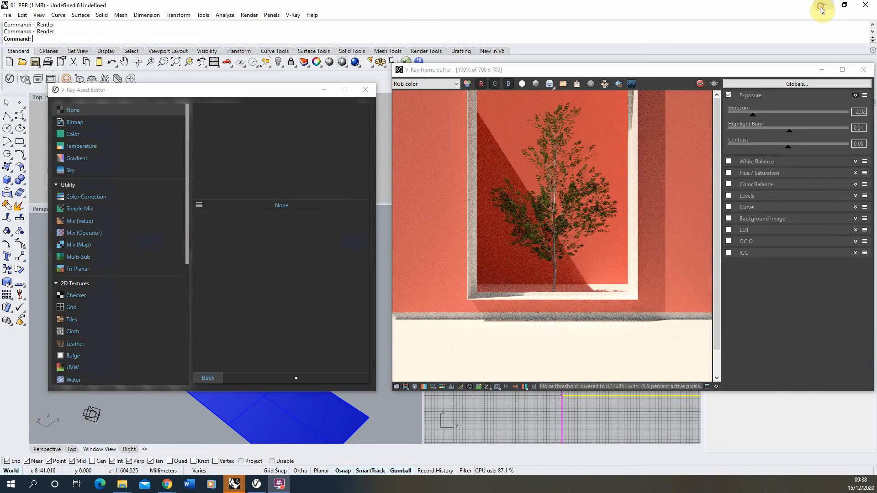
Choose a bitmap as the diffuse texture of 01_Wall and browse to the Textures folder inside 03_PBR.
click(87, 124)
click(251, 179)
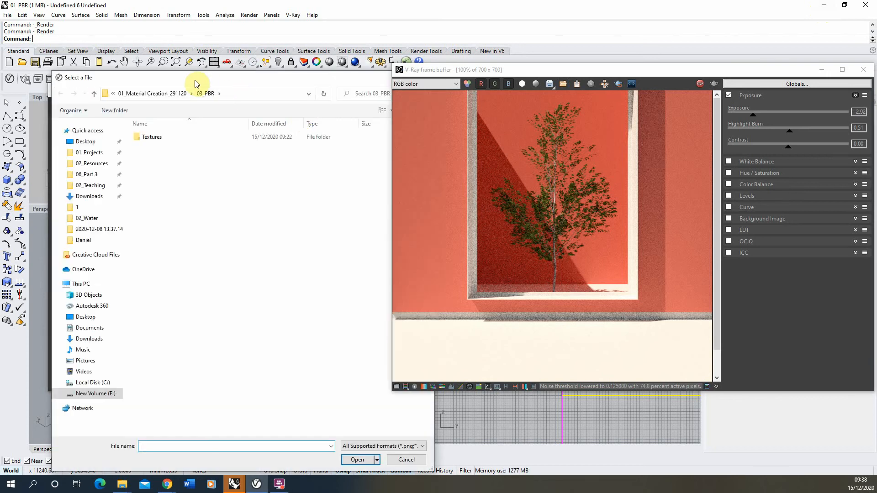
drag(221, 81, 206, 73)
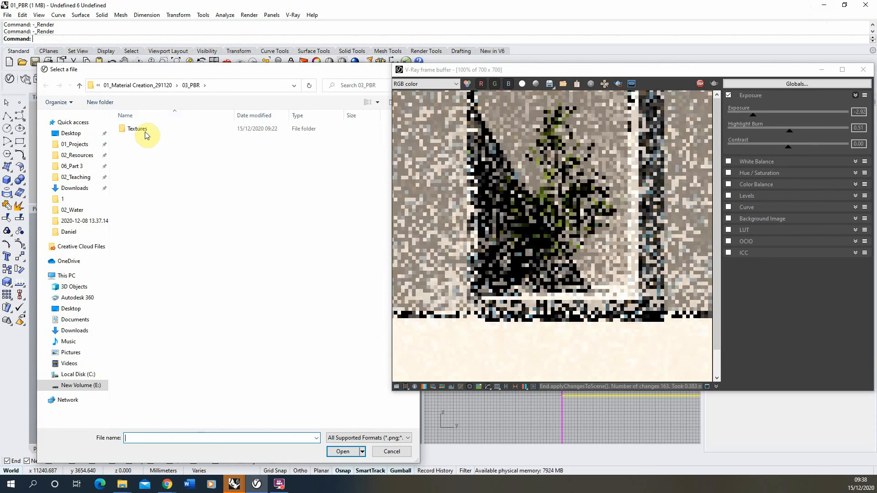
double_click(150, 131)
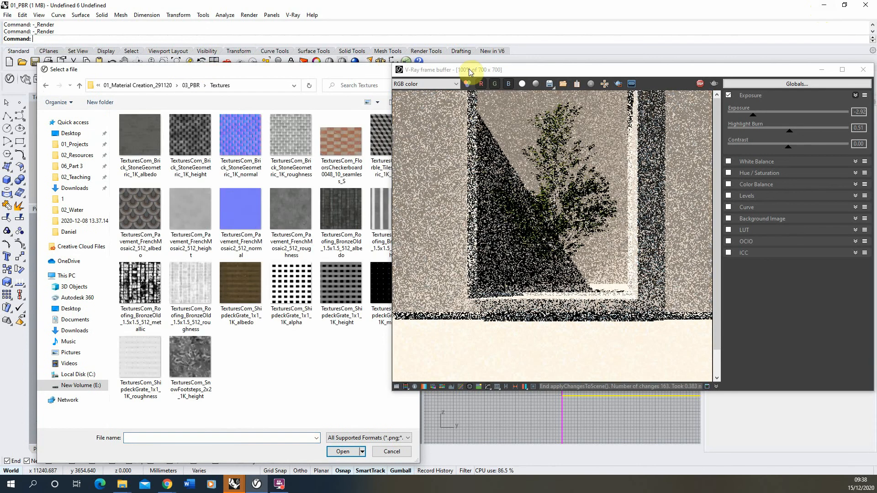
drag(469, 70, 524, 69)
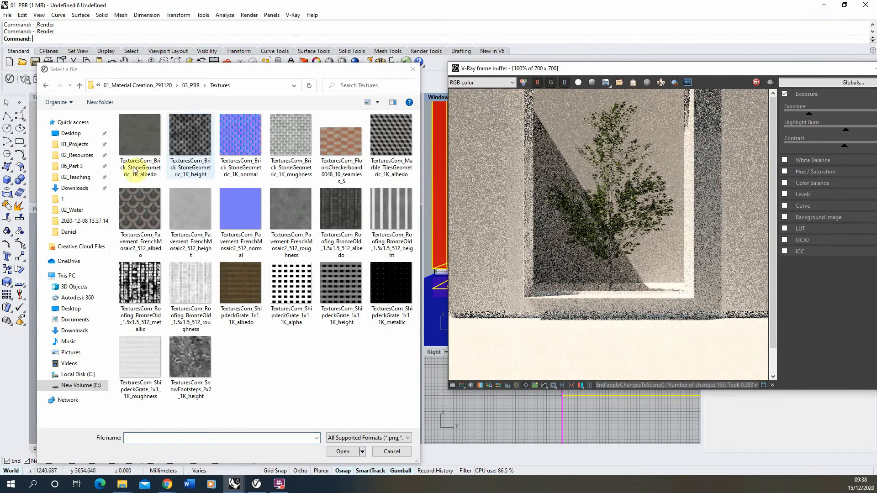
Select the TexturesCom_Brick_StoneGeometric_1K_albedo file and display the folder's textures as extra large icons.
click(145, 143)
click(377, 102)
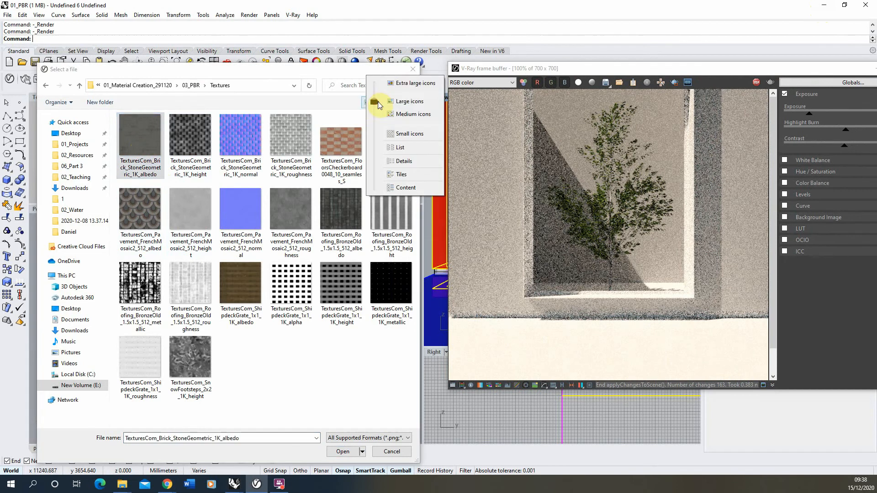
click(393, 82)
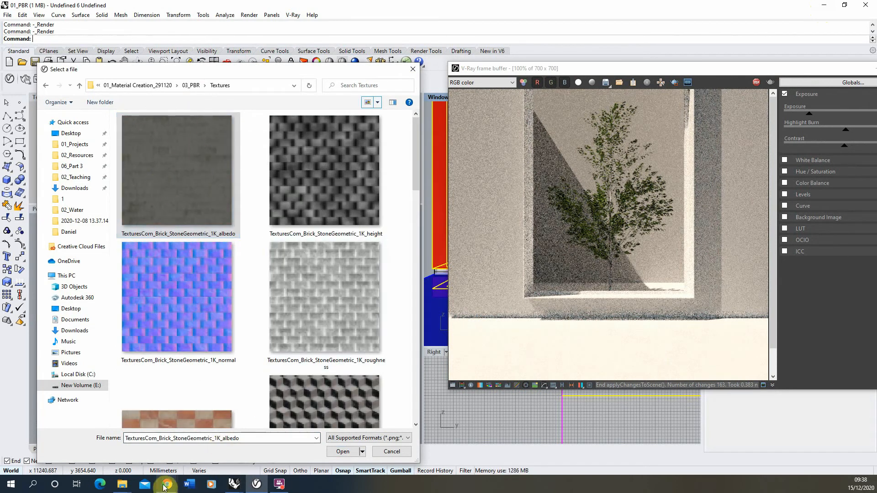
Compare the selected albedo file with the flat maps on textures.com in Chrome, and return to the file selection.
mouse_move(167, 484)
click(236, 419)
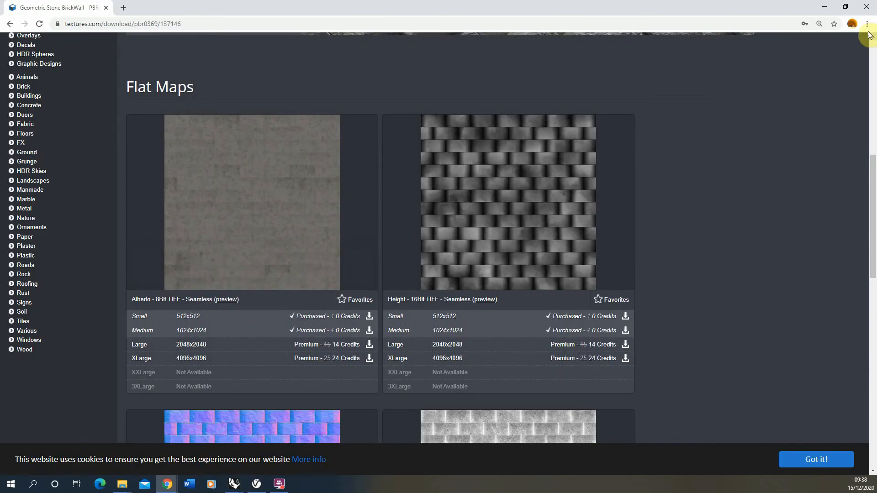
click(824, 8)
Load TexturesCom_Brick_StoneGeometric_1K_albedo as the diffuse bitmap of 01_Wall.
click(147, 178)
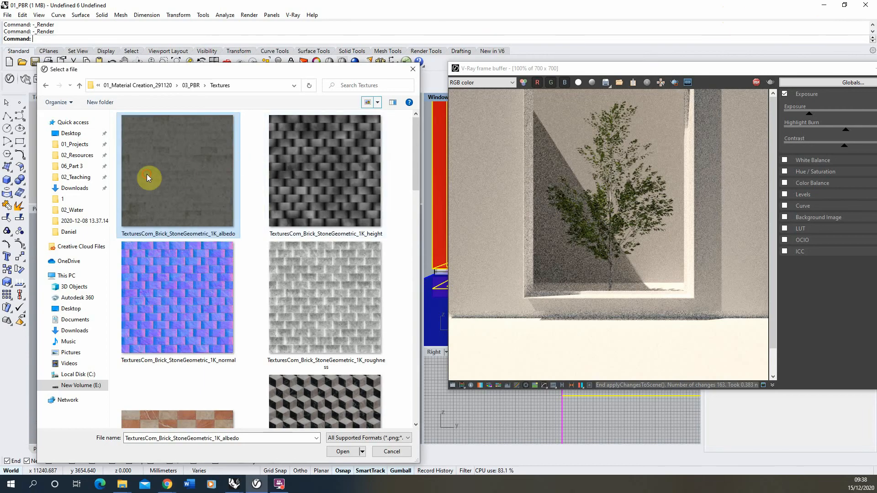
click(326, 473)
click(343, 452)
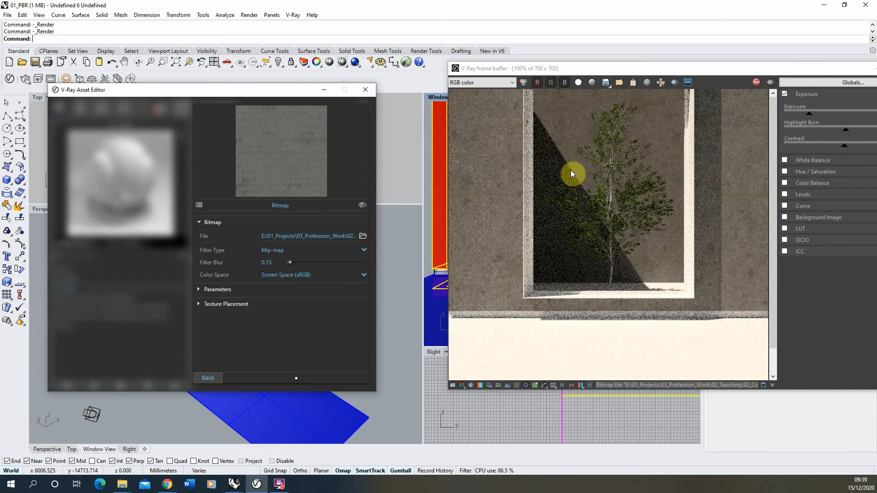
Switch to Chrome to examine the Geometric Stone BrickWall preview on textures.com, and return to Rhino.
click(168, 486)
click(202, 432)
scroll(476, 209, up, 7)
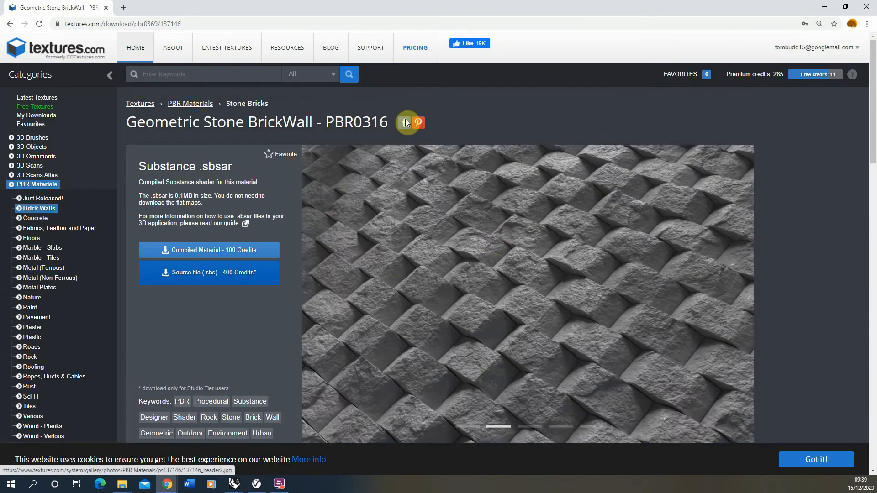
scroll(497, 179, down, 4)
scroll(503, 156, up, 1)
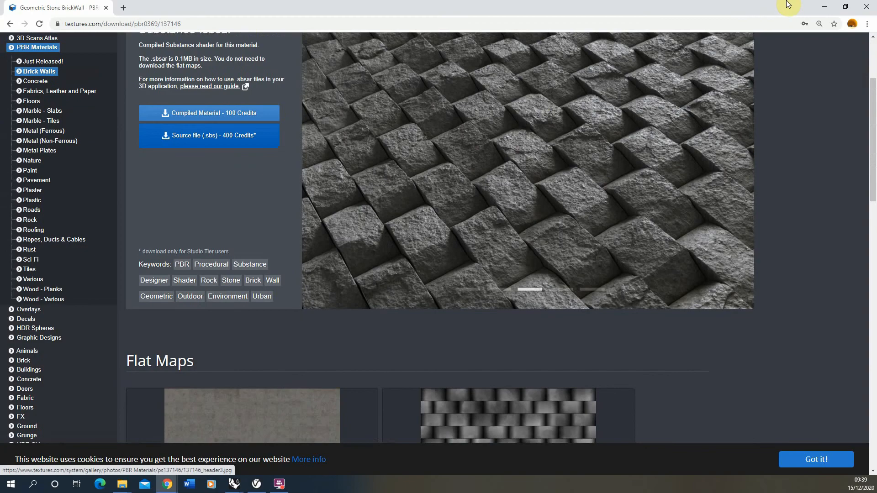
click(832, 6)
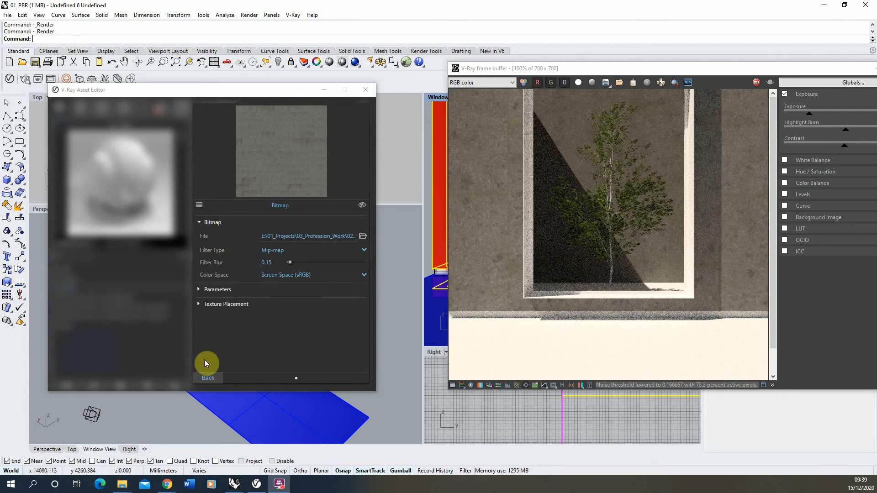
Leave the bitmap settings, minimise the V-Ray Asset Editor and select the grouped wall objects in the Perspective view.
click(208, 378)
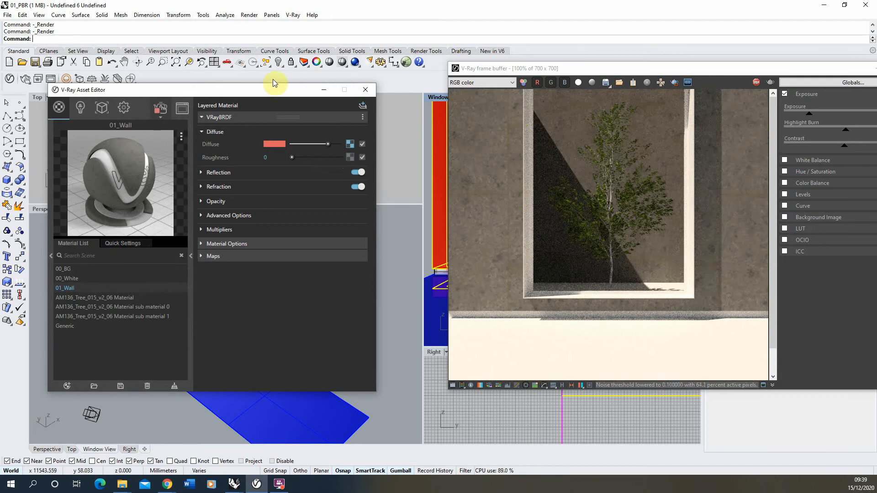
click(324, 91)
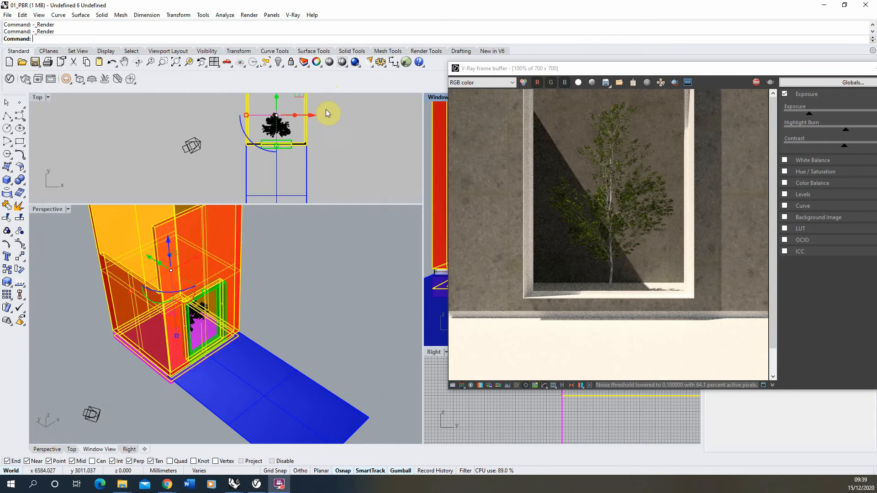
click(213, 258)
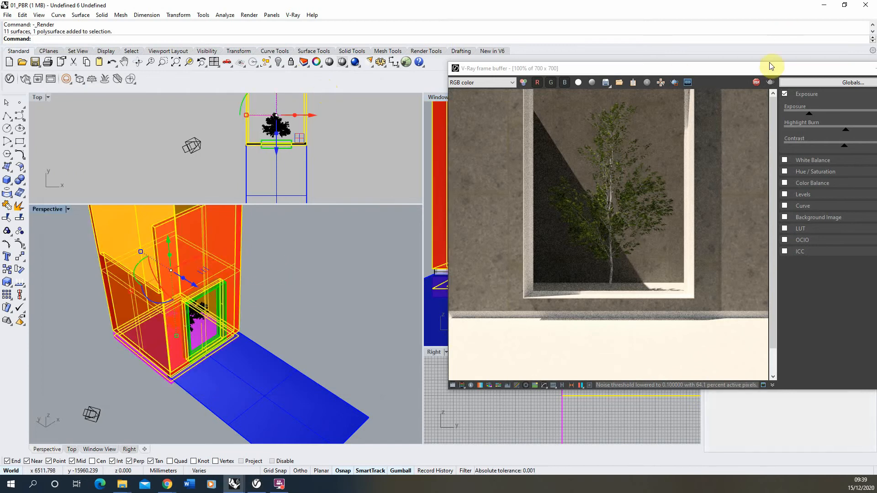
Stop the interactive render, minimise the frame buffer and show the texture mapping properties of the selected walls.
click(756, 83)
drag(750, 71, 427, 94)
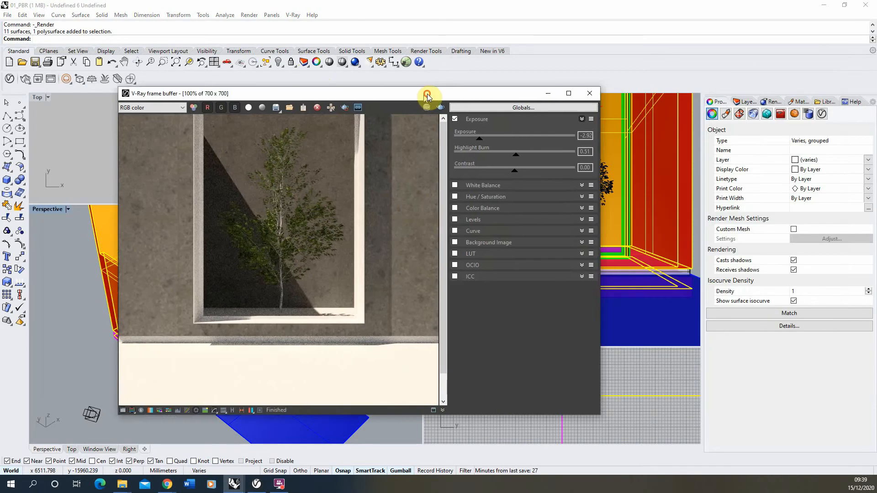
click(546, 93)
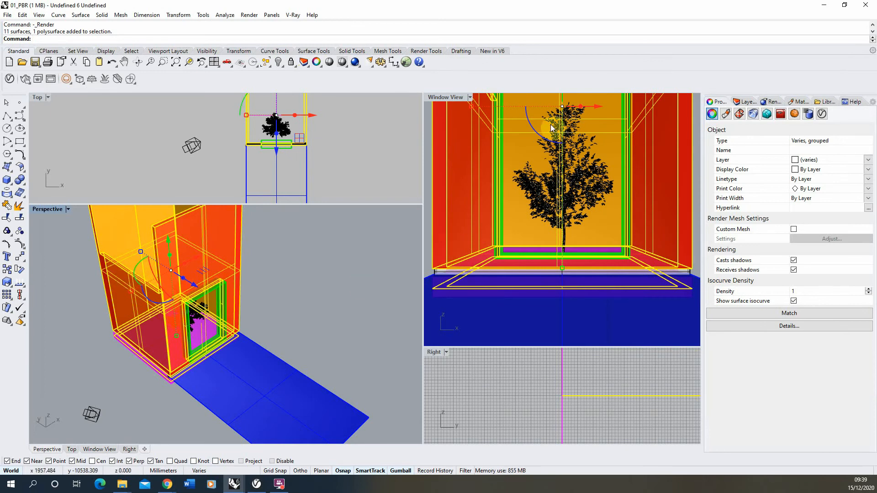
click(741, 116)
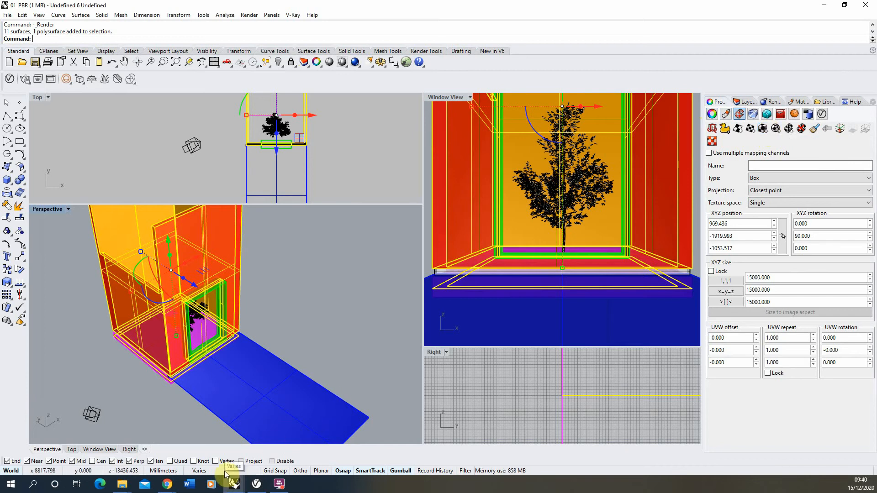
Examine the brick preview against the albedo and height maps on textures.com in Chrome to judge the texture's real-world scale, and return to Rhino.
mouse_move(167, 483)
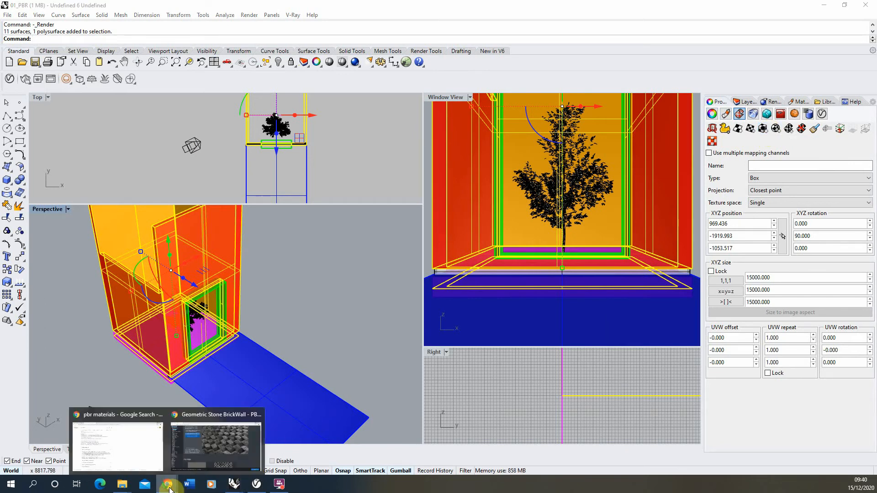
click(216, 449)
scroll(210, 349, down, 2)
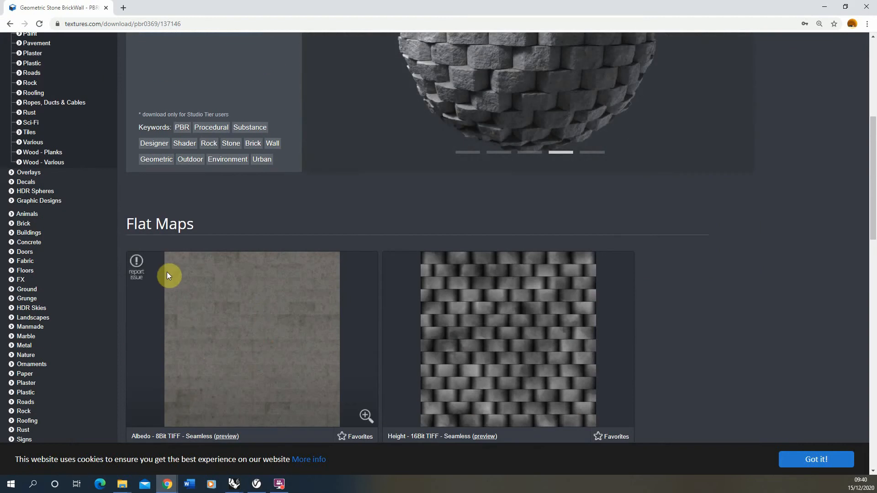
scroll(188, 337, up, 5)
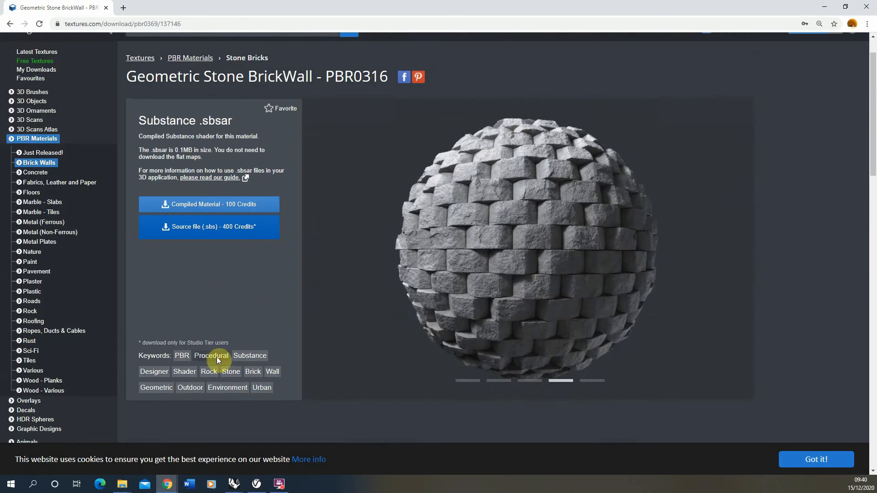
scroll(401, 271, down, 6)
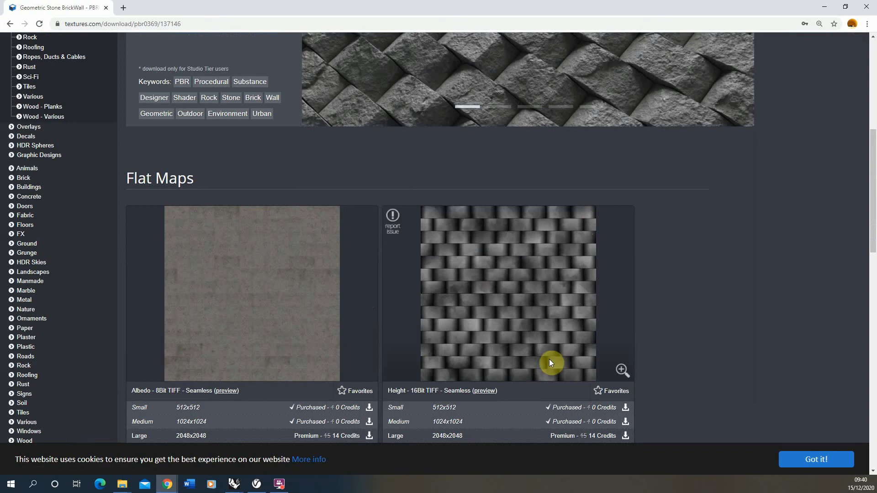
scroll(283, 228, up, 4)
scroll(349, 112, down, 2)
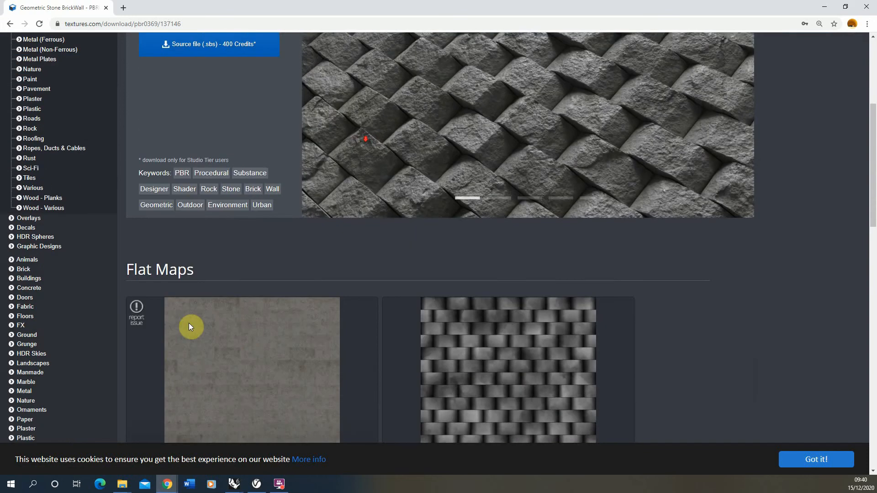
scroll(402, 338, down, 3)
scroll(503, 275, up, 6)
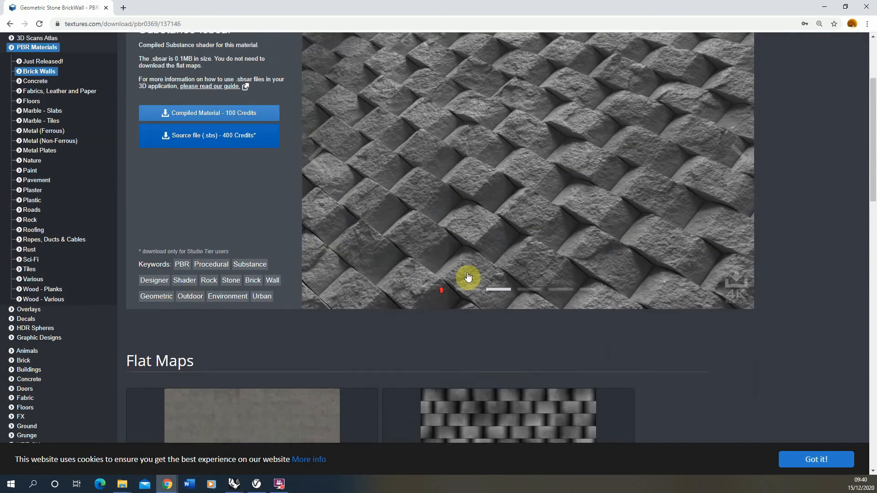
scroll(484, 320, down, 3)
scroll(488, 351, down, 4)
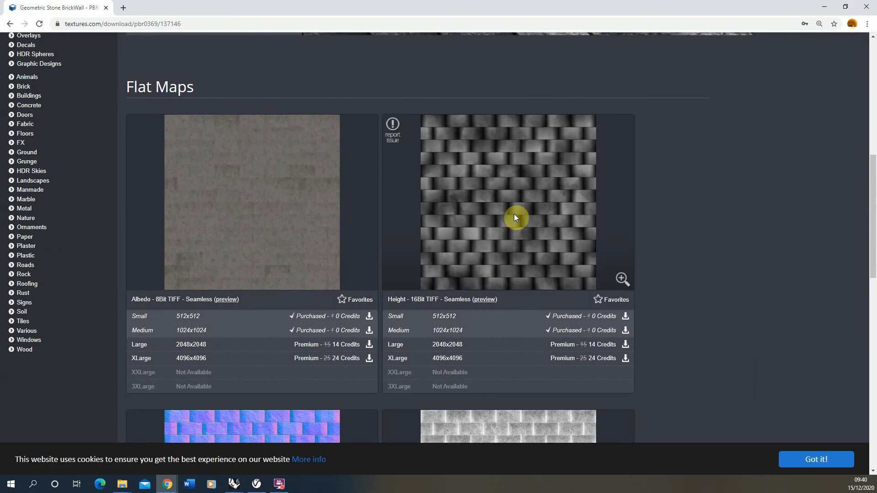
click(825, 6)
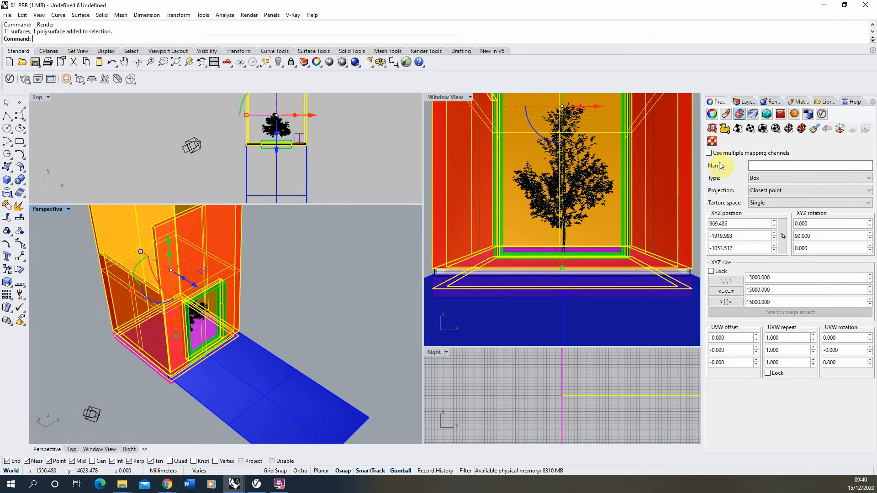
Apply a capped box mapping to the selected walls, drawing a box of about 1904 x 1809 x 2122 mm in the Perspective view.
click(763, 131)
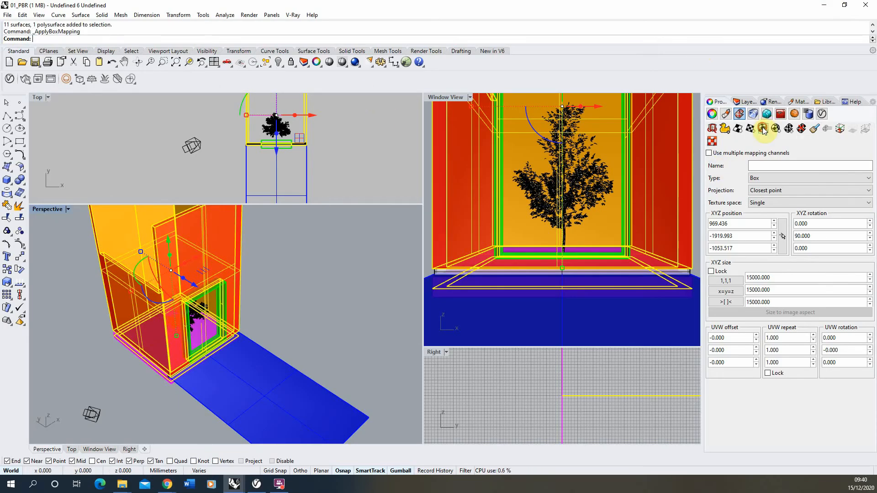
click(212, 388)
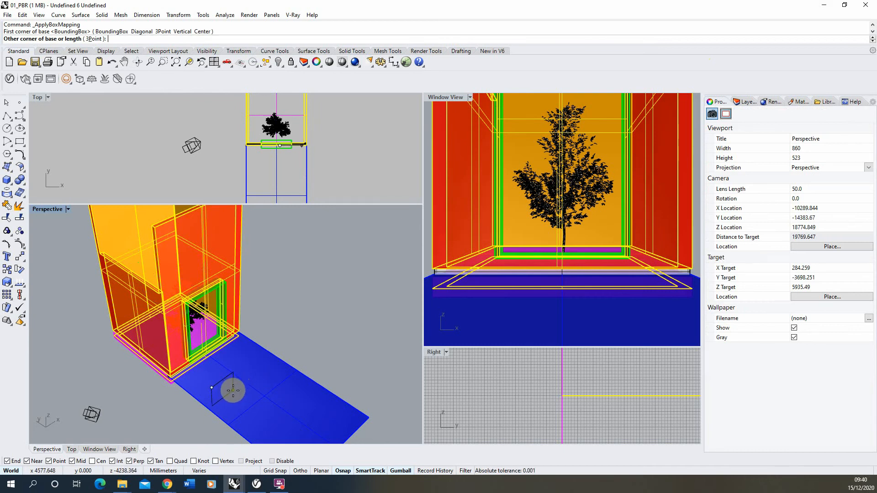
click(234, 392)
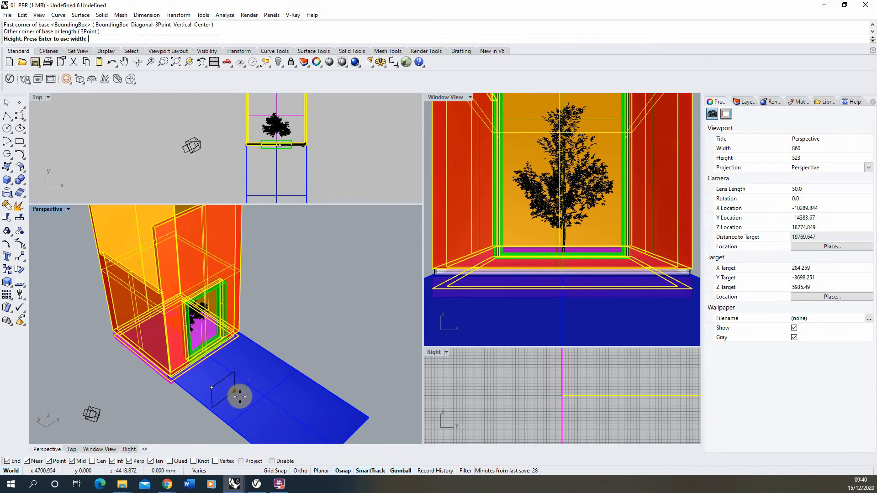
click(259, 413)
scroll(259, 413, down, 2)
scroll(249, 359, up, 5)
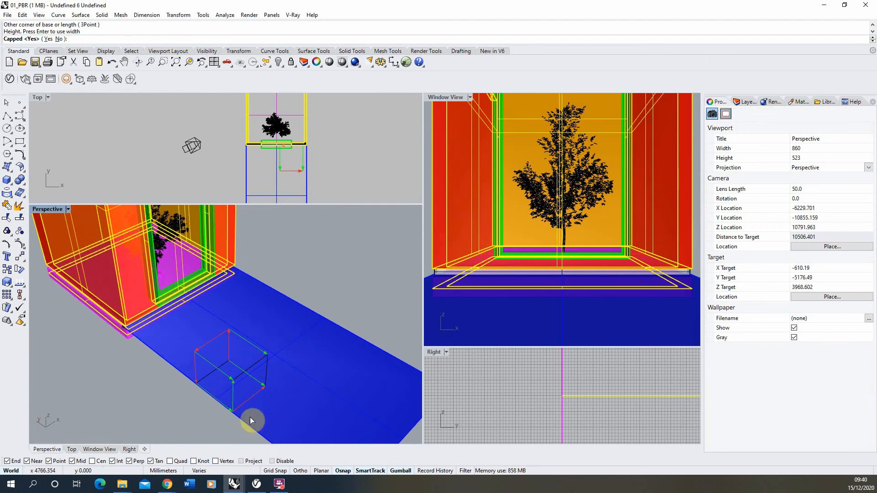
key(Return)
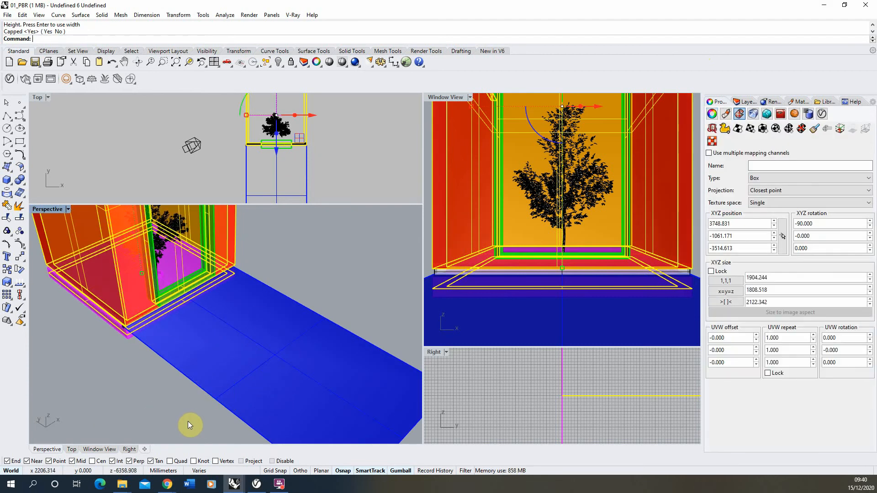
right_drag(268, 299, 59, 193)
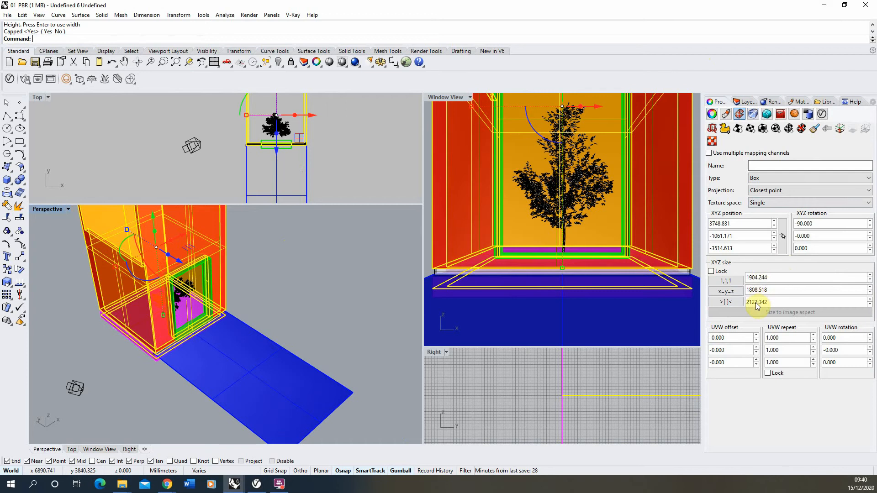
Set the X size of the walls' box mapping to 1500 mm.
double_click(780, 278)
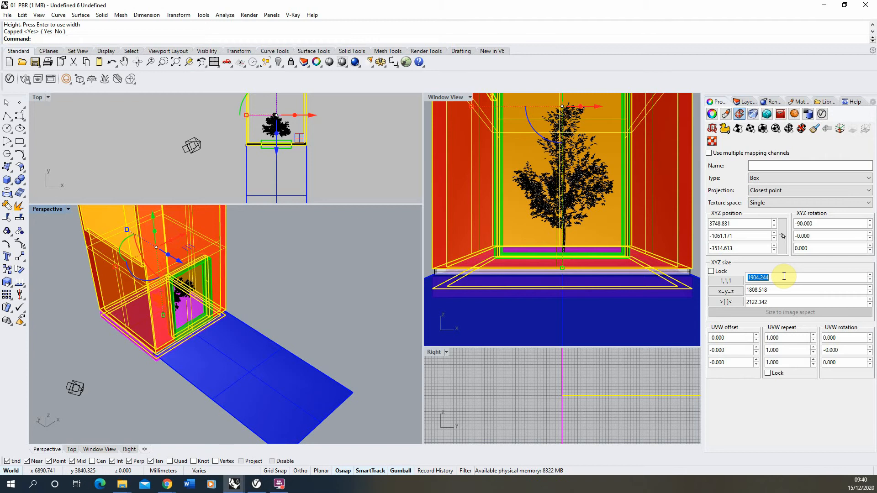
text(1500)
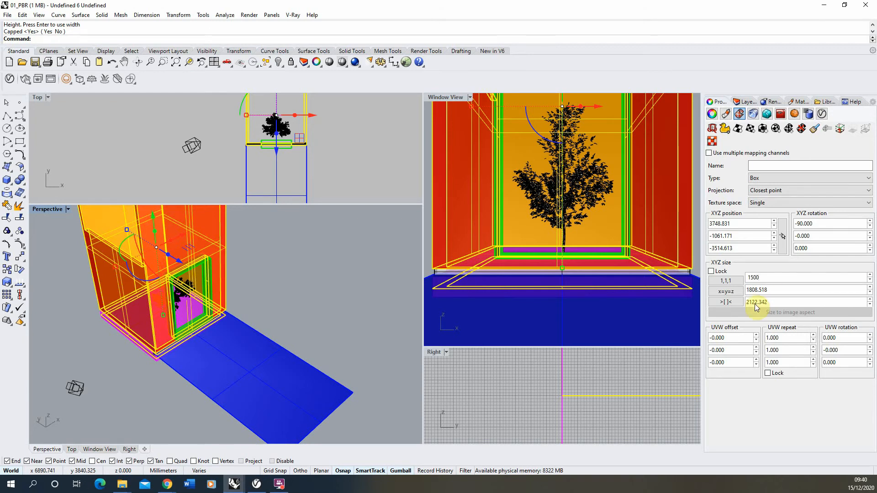
key(Return)
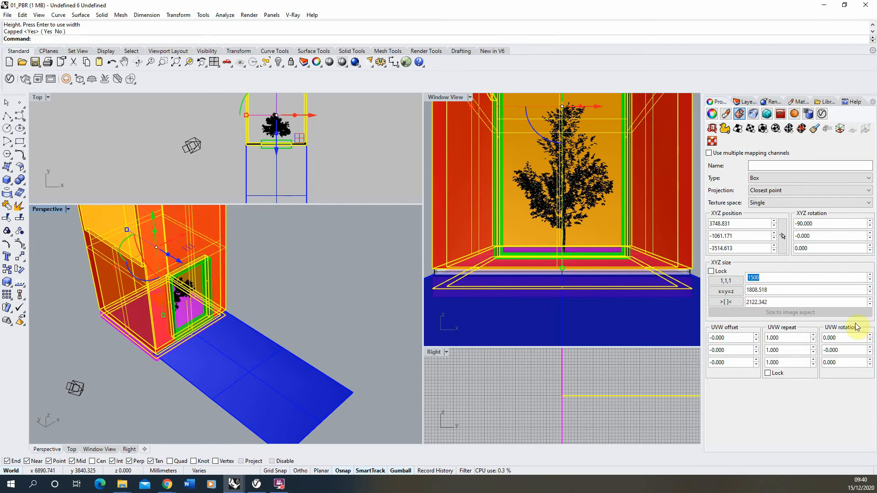
Set the Y and Z sizes of the walls' box mapping to 1500 mm and deselect the walls.
key(Tab)
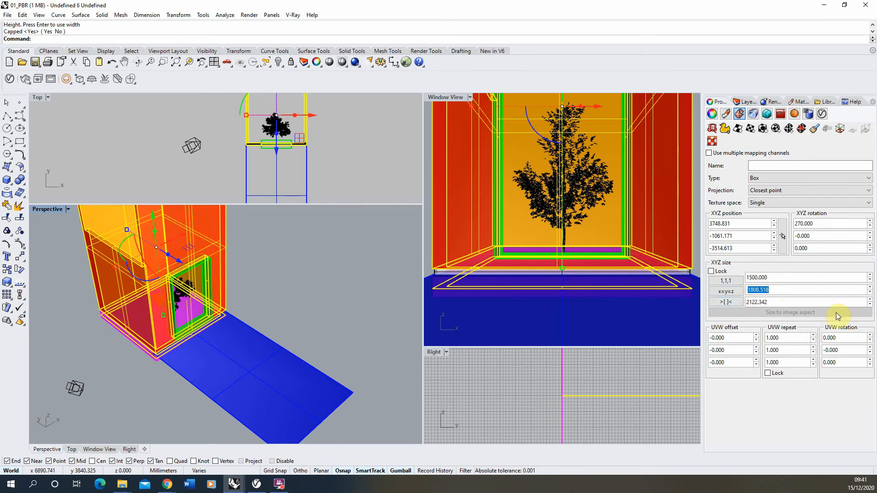
text(1500)
click(779, 303)
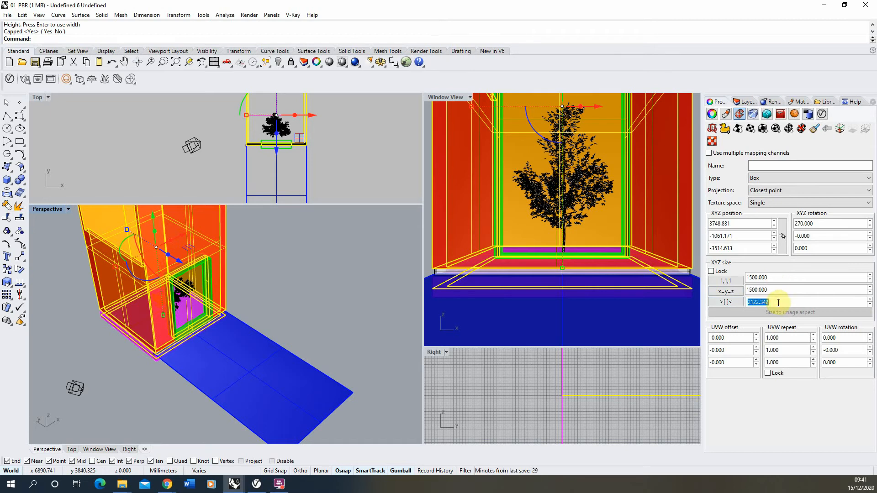
text(1500)
click(274, 278)
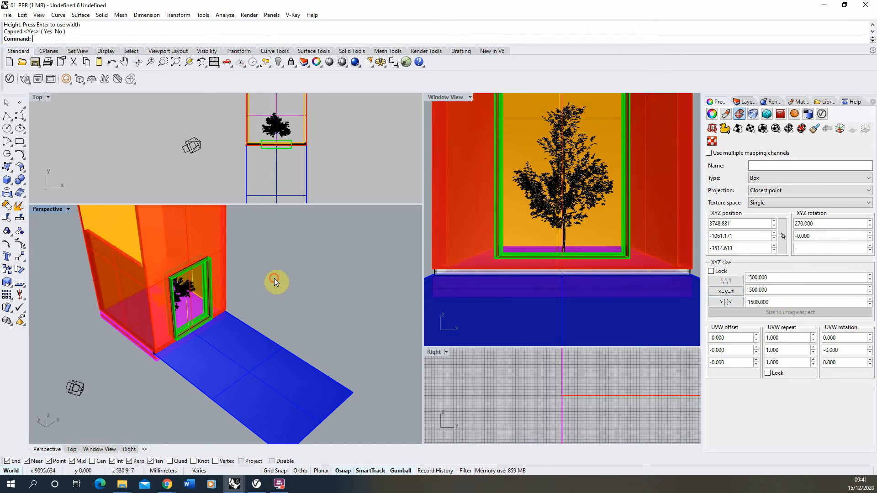
Start an interactive render of the Window View with the frame buffer placed beside the V-Ray Asset Editor.
click(448, 98)
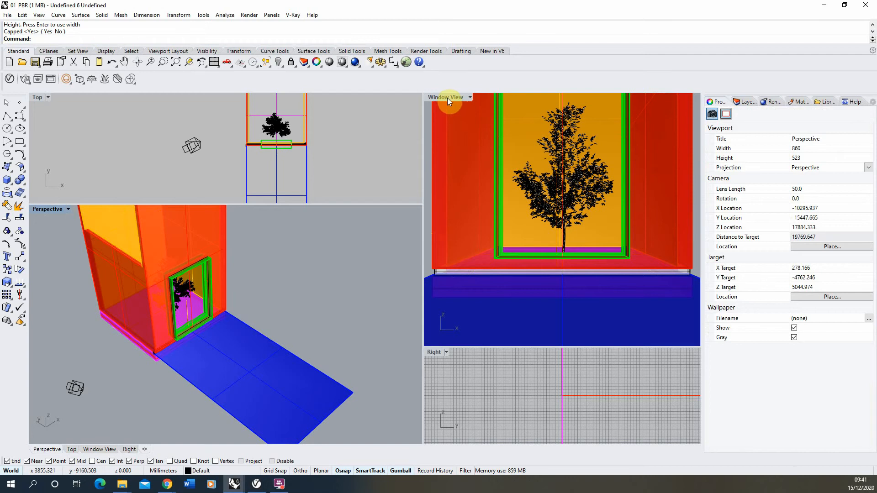
click(256, 485)
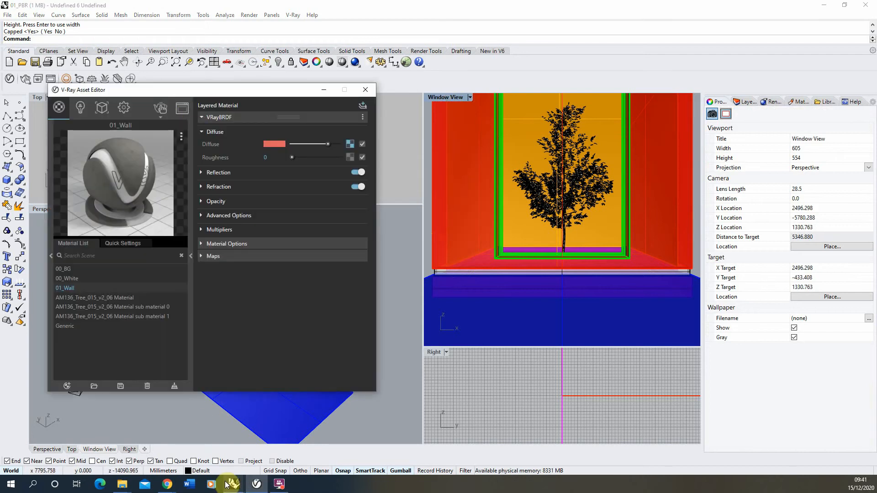
mouse_move(234, 485)
click(275, 421)
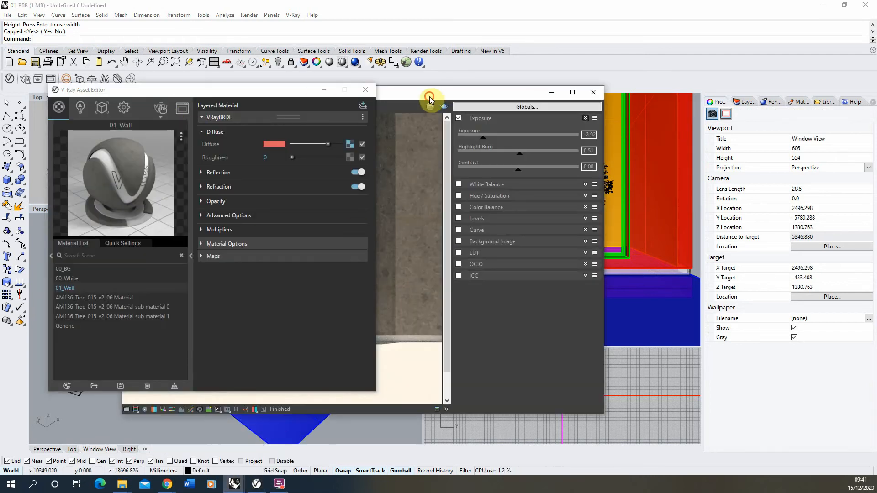
mouse_move(431, 98)
mouse_down()
mouse_move(716, 90)
mouse_move(705, 90)
mouse_up()
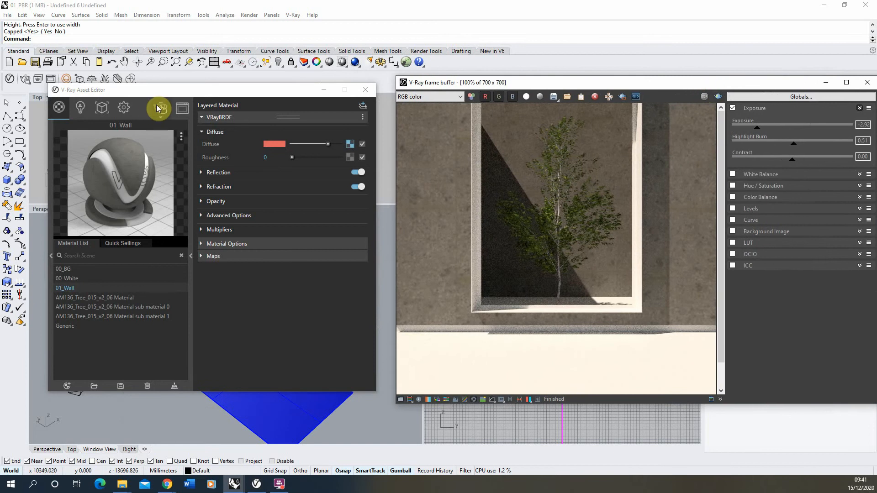
click(160, 108)
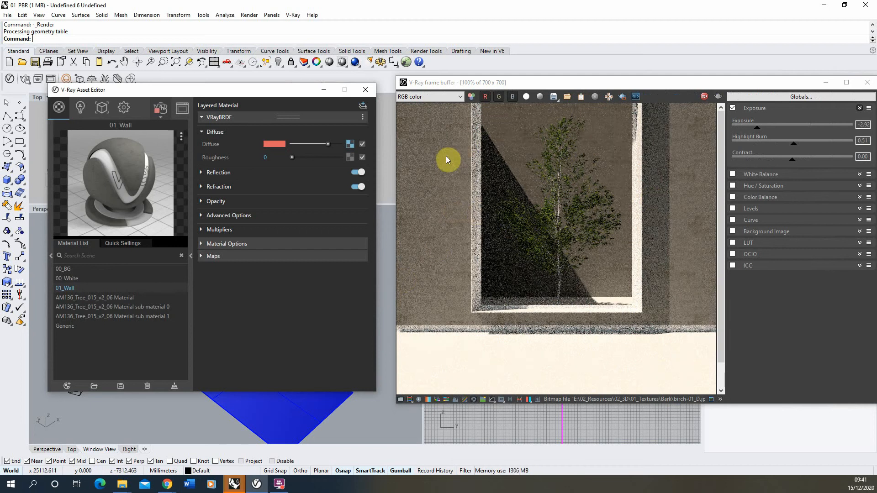
Inspect the scale of the wall texture close up in the render, and stop the interactive render.
scroll(456, 201, up, 3)
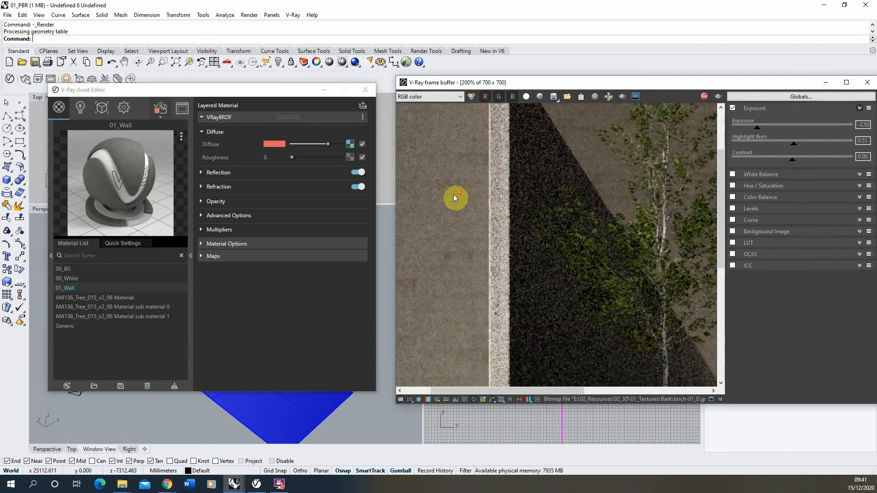
scroll(539, 182, down, 3)
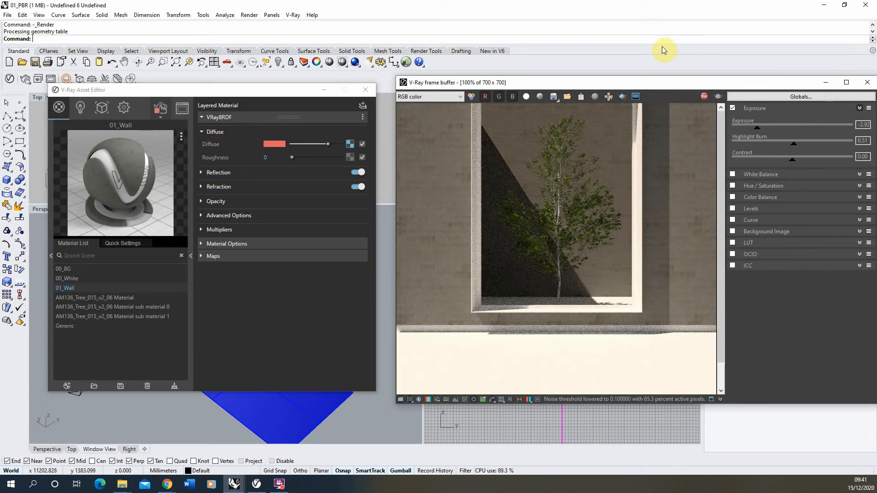
click(703, 97)
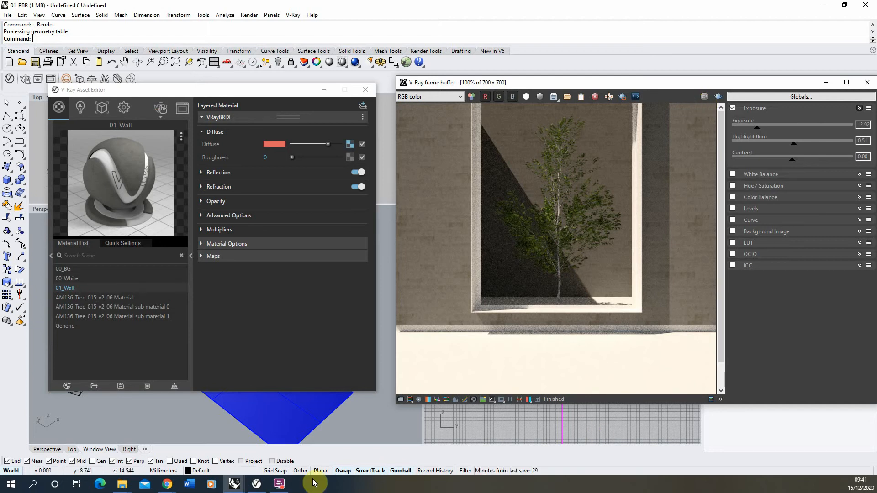
Switch to the Geometric Stone BrickWall page on textures.com in Chrome and examine the sphere preview against the flat maps.
click(178, 485)
click(216, 445)
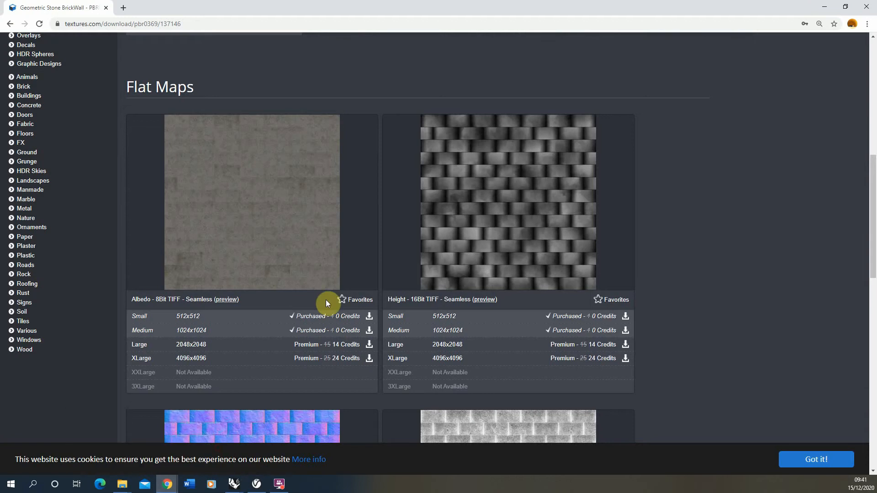
scroll(329, 303, up, 10)
scroll(503, 229, down, 1)
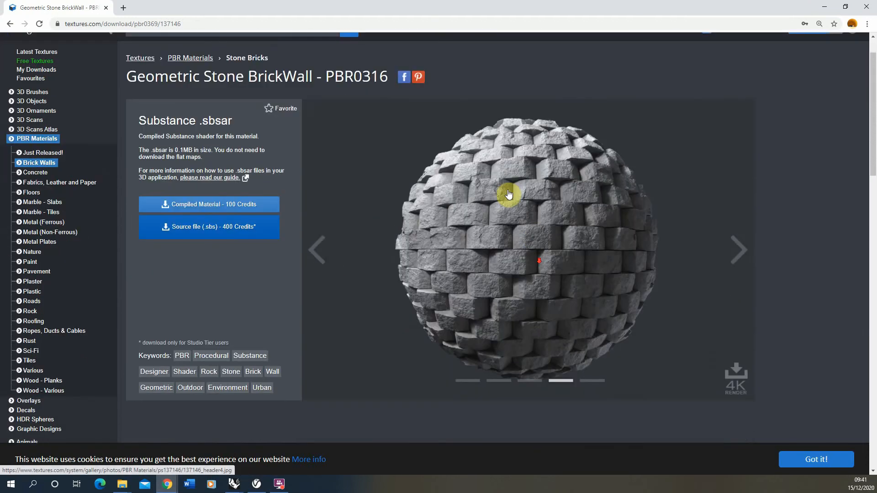
click(318, 250)
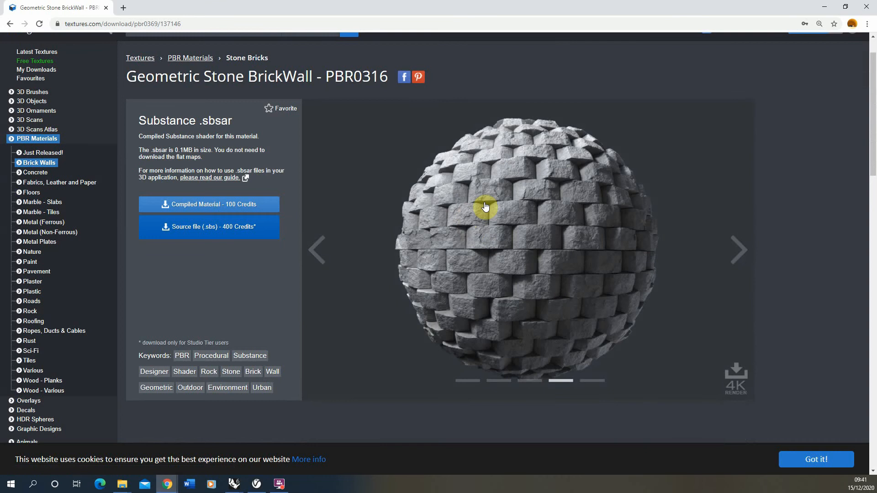
scroll(514, 238, down, 1)
scroll(513, 237, down, 10)
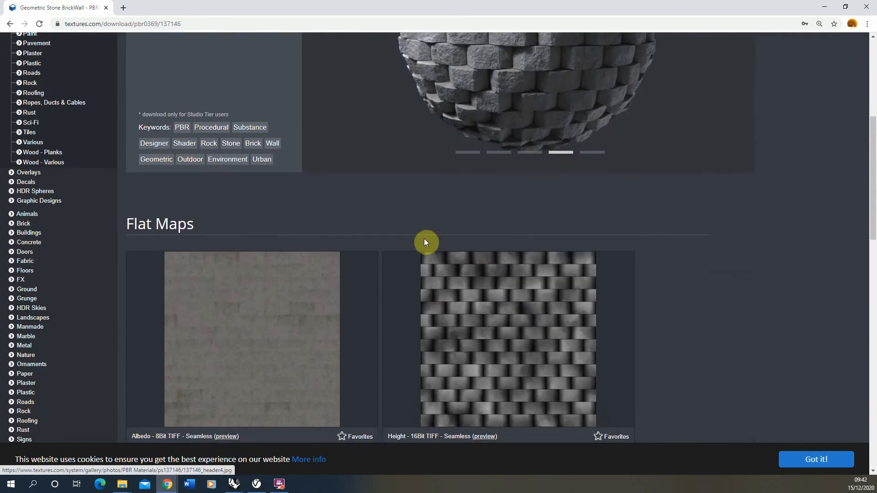
Examine the normal, roughness and ambient occlusion maps on the page, highlighting the Roughness label.
scroll(402, 202, down, 4)
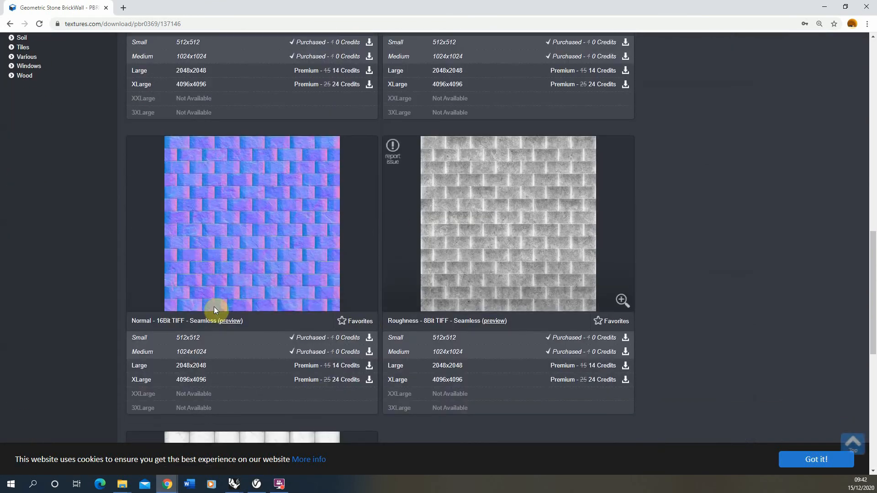
scroll(411, 311, down, 5)
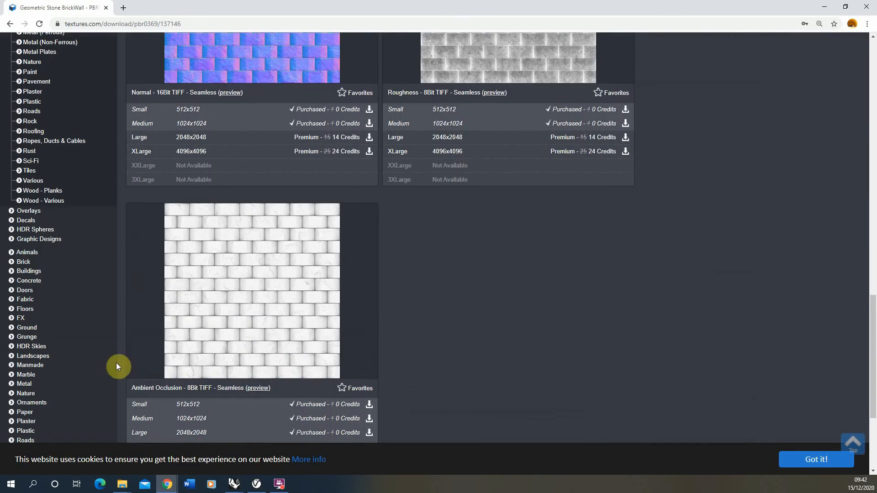
scroll(300, 294, up, 10)
scroll(388, 182, down, 4)
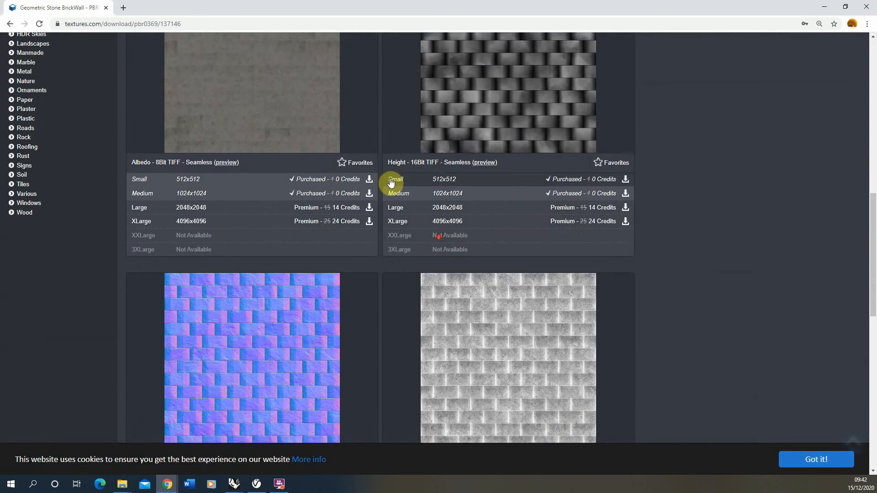
scroll(424, 363, down, 8)
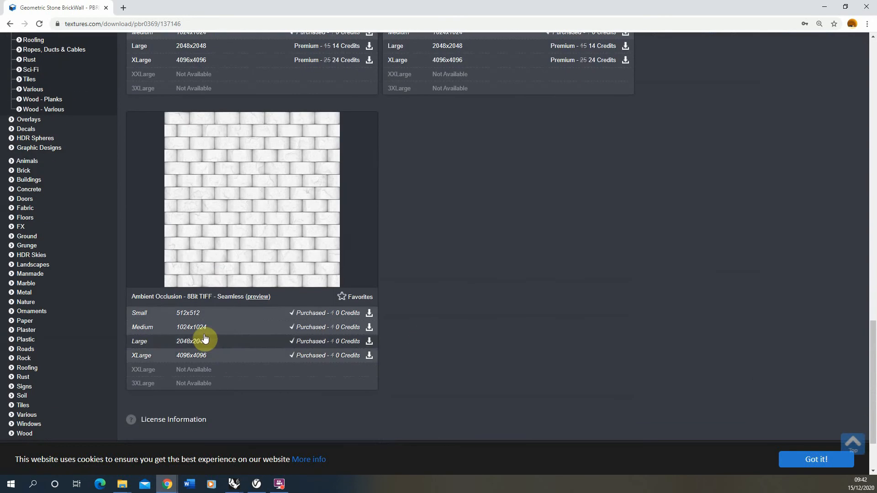
scroll(412, 316, up, 2)
scroll(412, 317, up, 4)
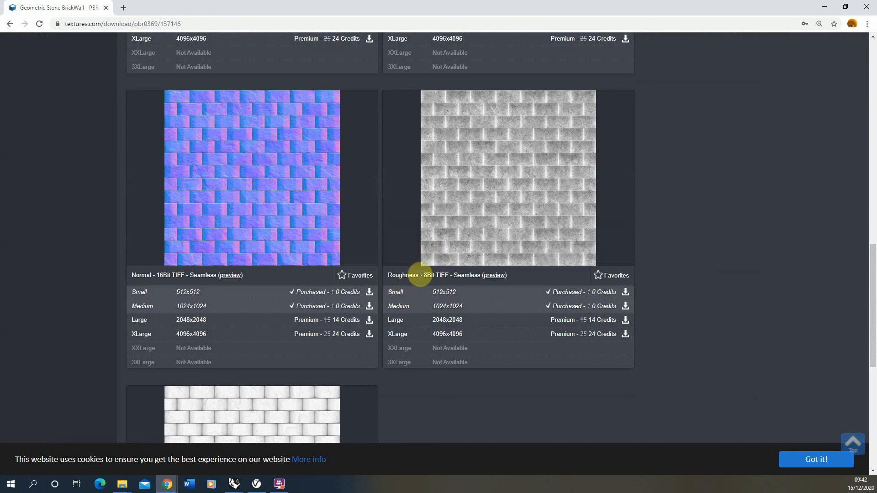
drag(419, 274, 388, 276)
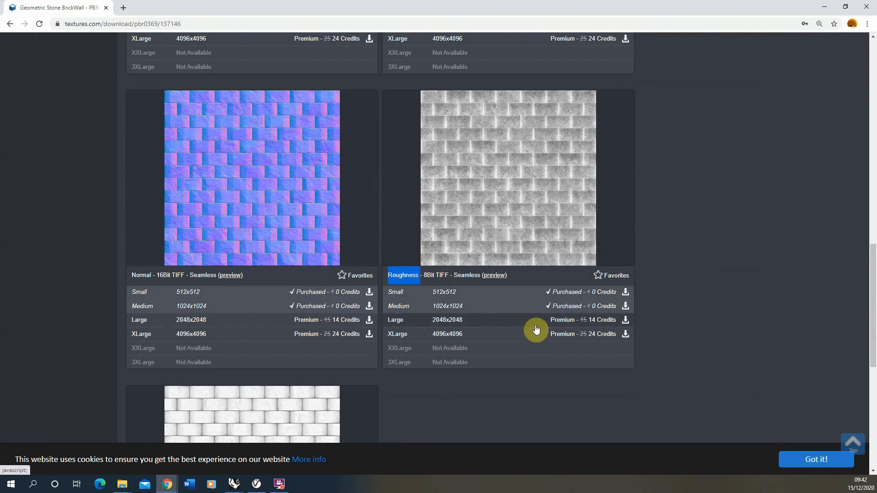
mouse_move(543, 327)
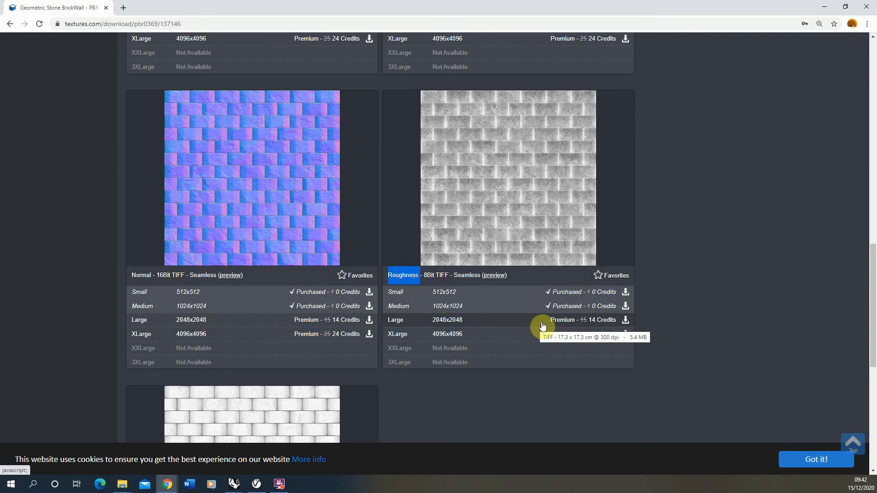
Compare the roughness map with the height map and the brick sphere preview, and return to Rhino.
scroll(445, 317, up, 6)
scroll(464, 258, down, 5)
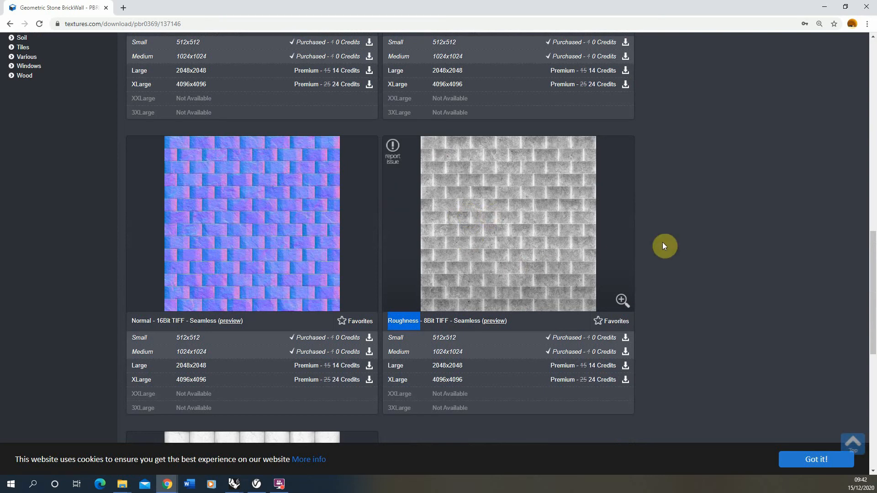
scroll(493, 247, up, 3)
scroll(529, 251, down, 2)
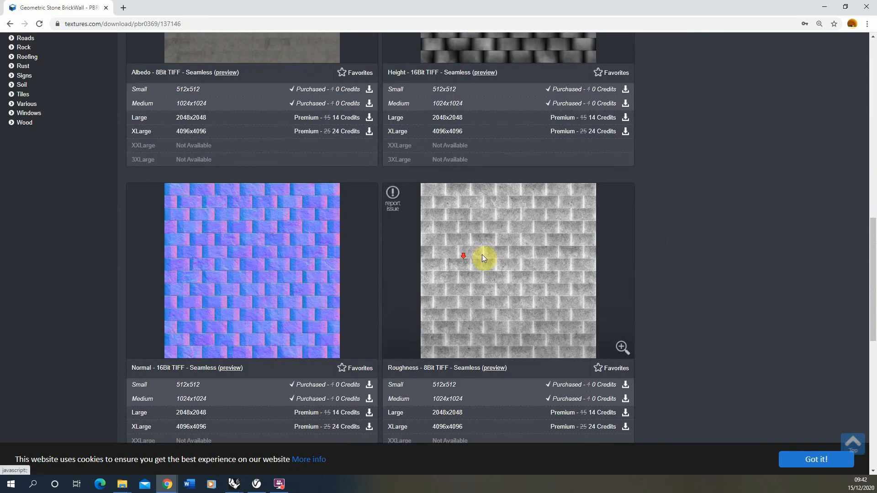
scroll(470, 349, up, 4)
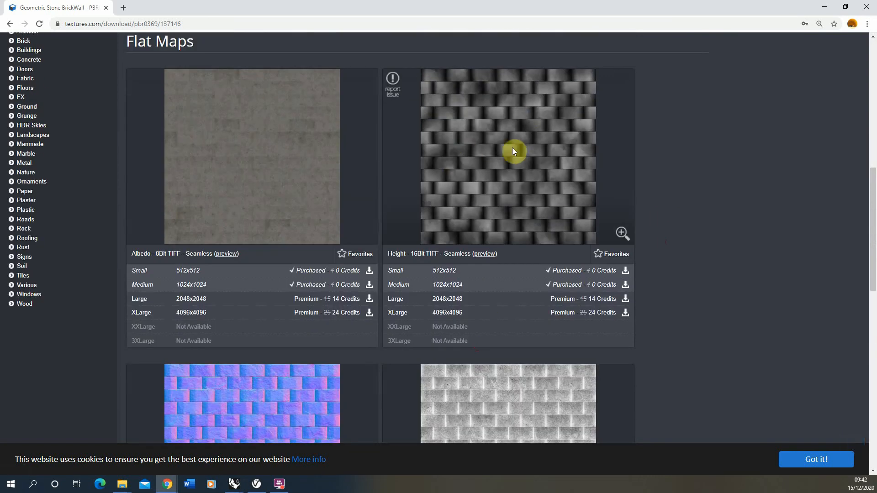
scroll(489, 194, down, 5)
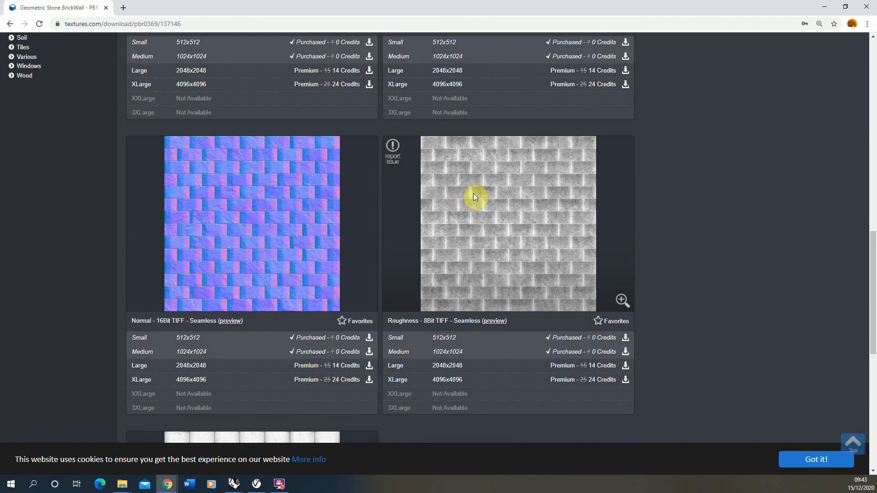
scroll(478, 220, up, 15)
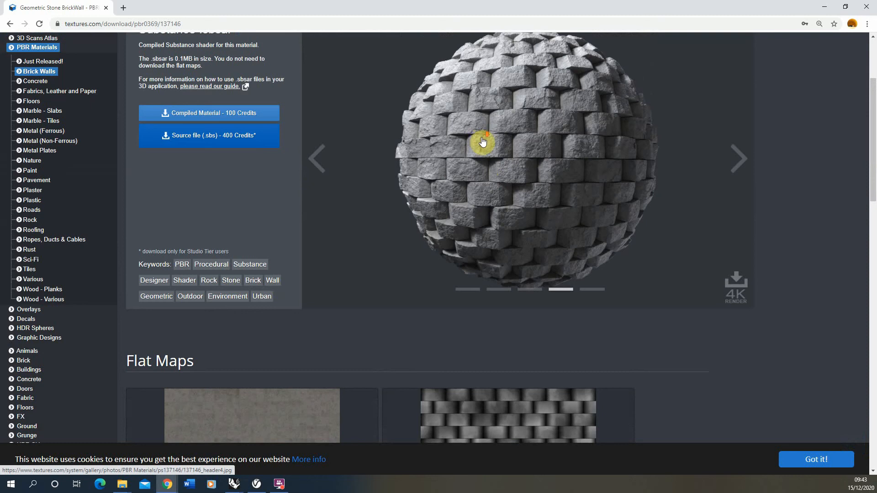
scroll(483, 142, down, 10)
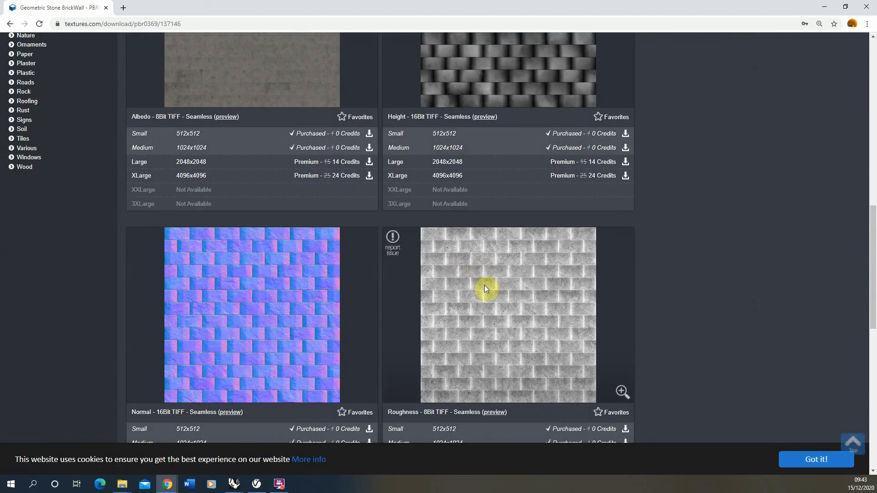
click(826, 8)
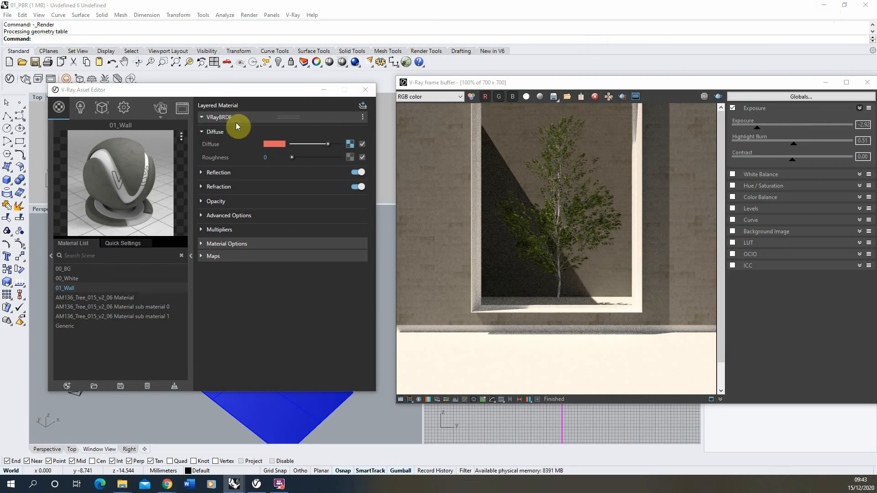
Restart the interactive render and test the reflection colour of 01_Wall at full white before lowering it to mid grey.
click(234, 172)
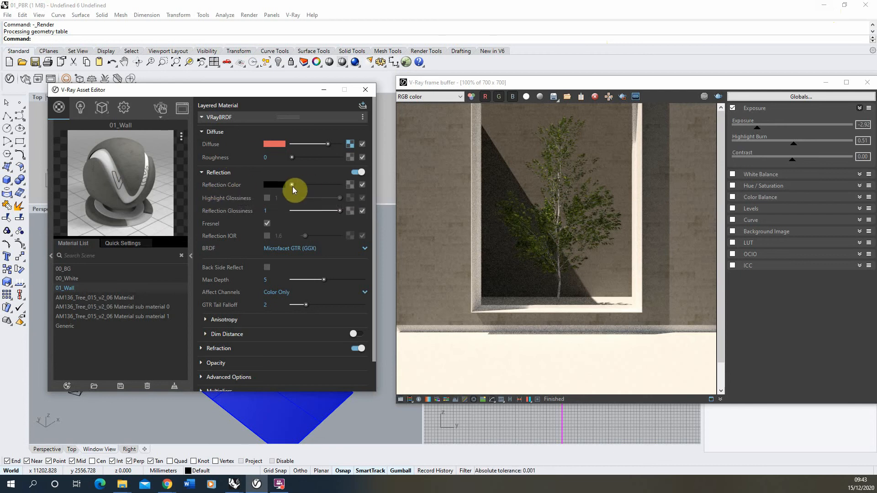
click(163, 106)
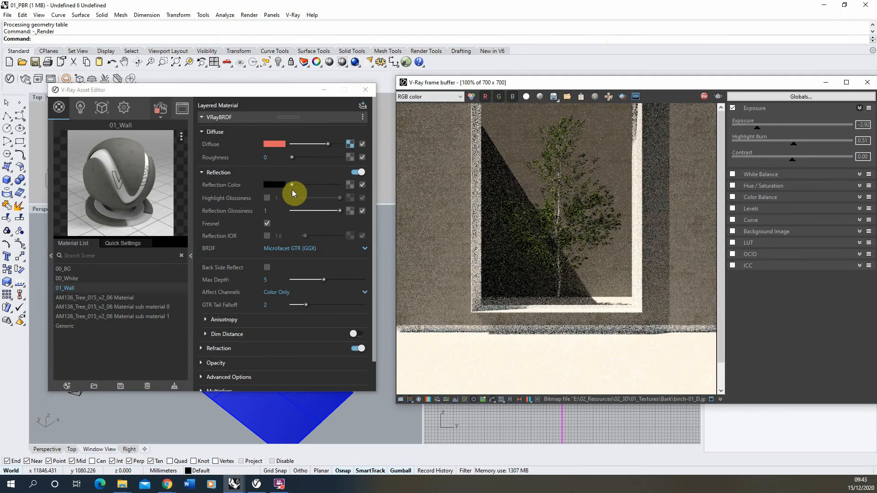
drag(291, 184, 380, 186)
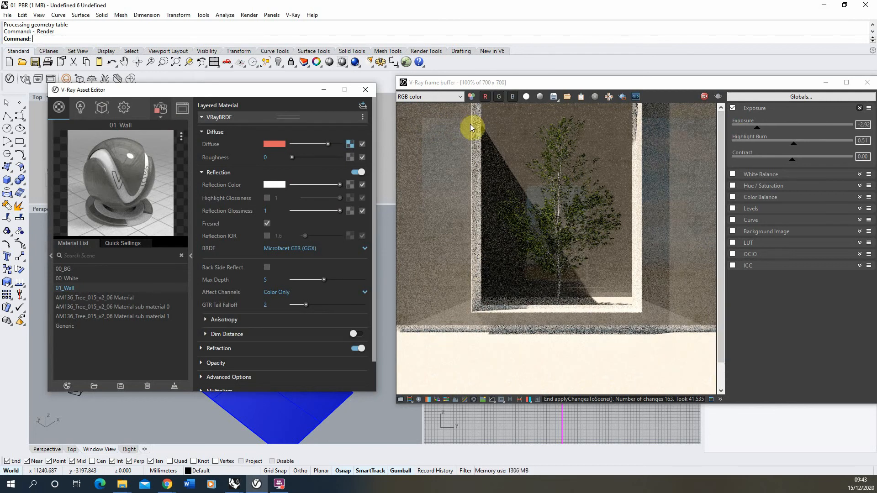
drag(340, 184, 302, 185)
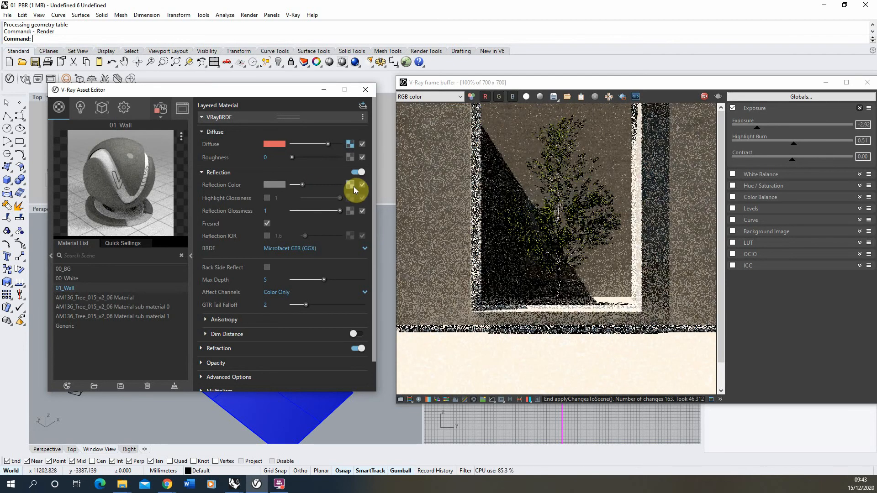
Load the TexturesCom_Brick_StoneGeometric_1K_roughness bitmap as the reflection colour map of 01_Wall.
click(354, 186)
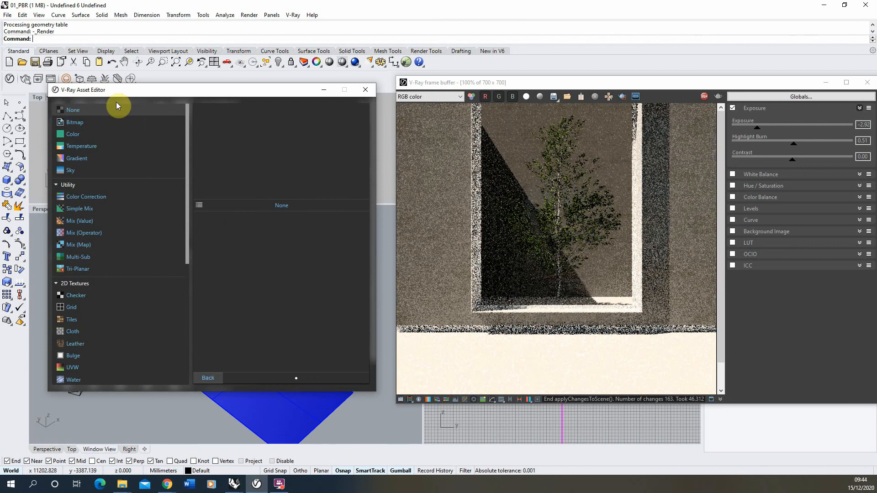
click(89, 122)
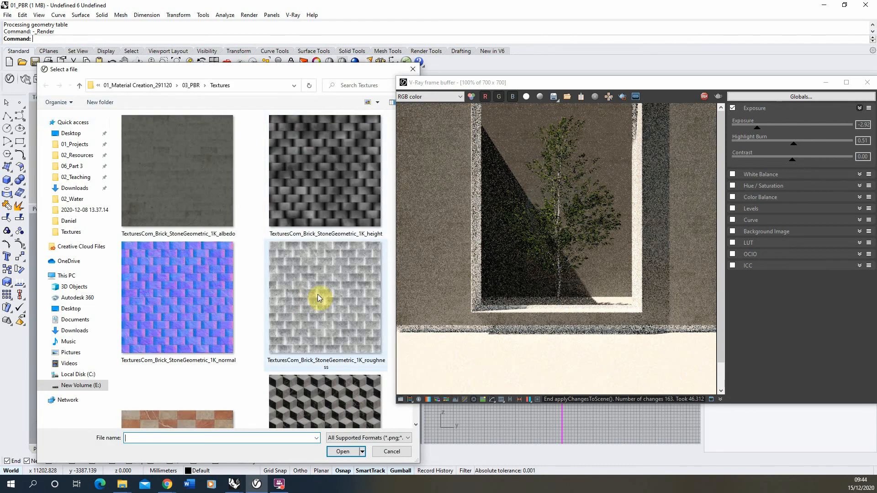
click(317, 296)
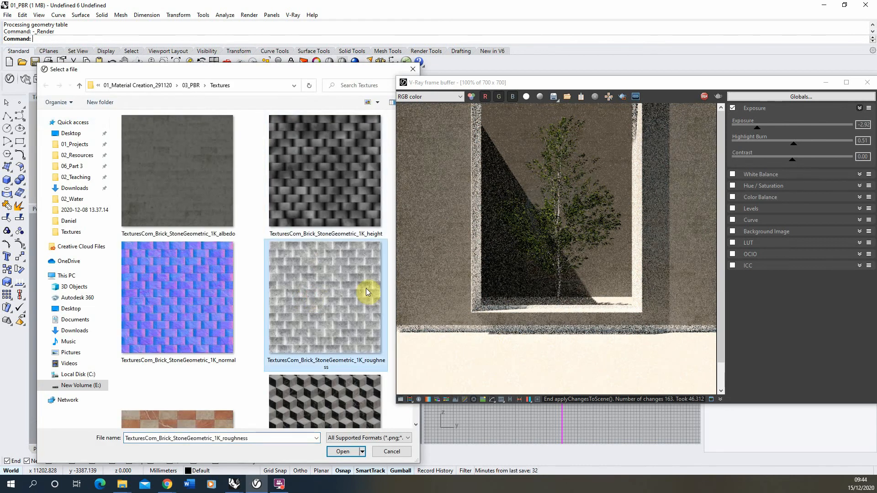
click(343, 452)
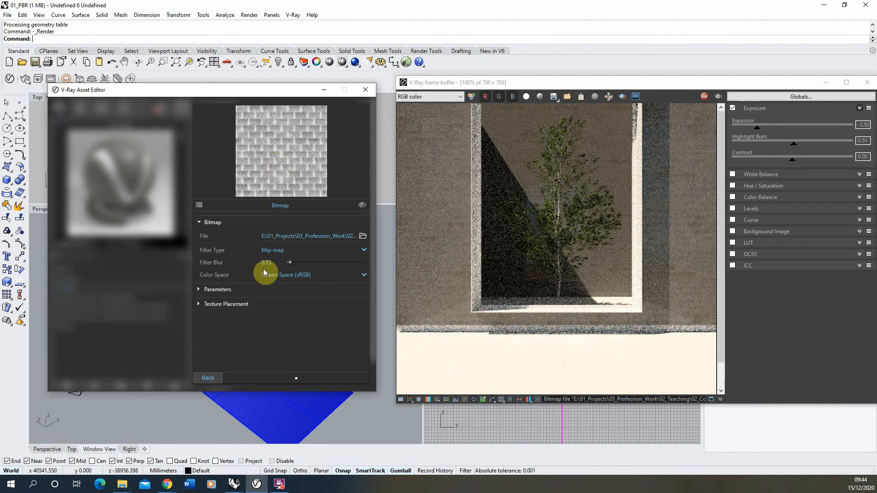
Invert the roughness texture through the bitmap's colour manipulation settings and return to the 01_Wall material settings.
click(226, 289)
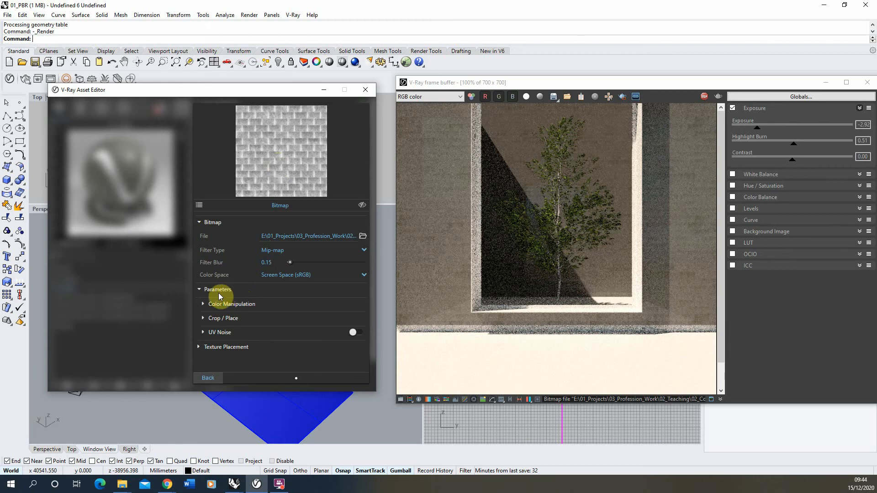
click(202, 303)
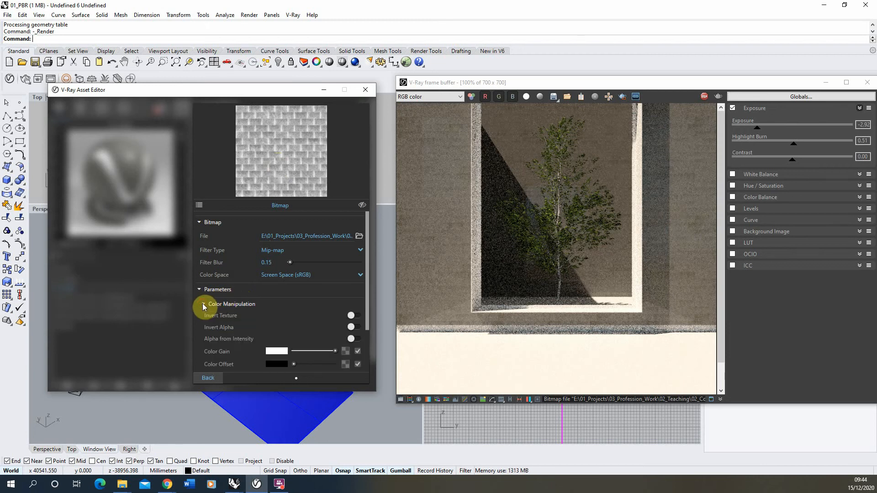
scroll(277, 287, down, 1)
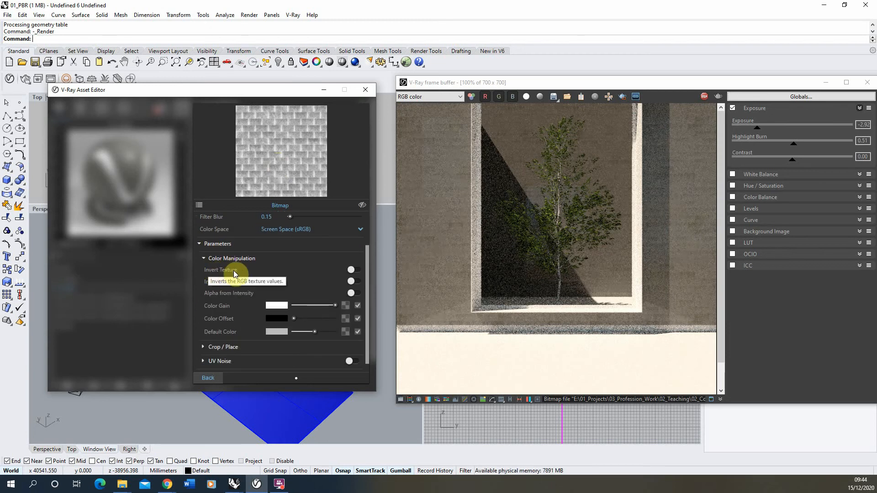
click(355, 270)
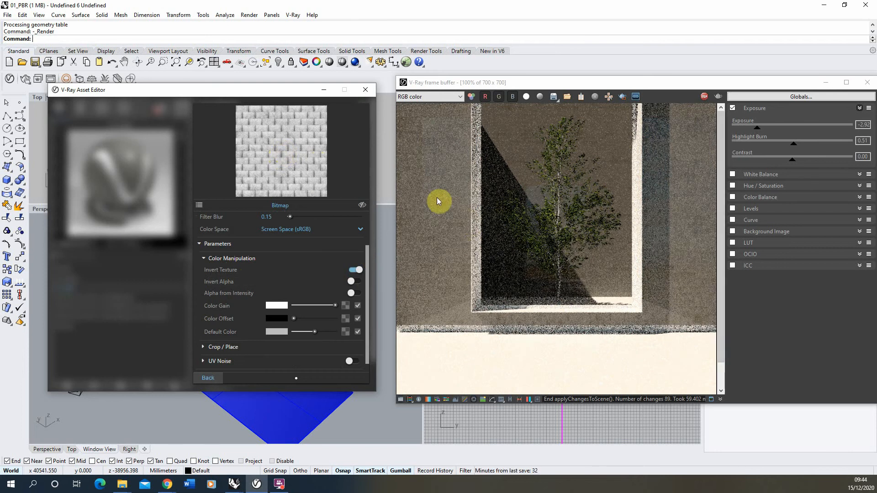
click(218, 377)
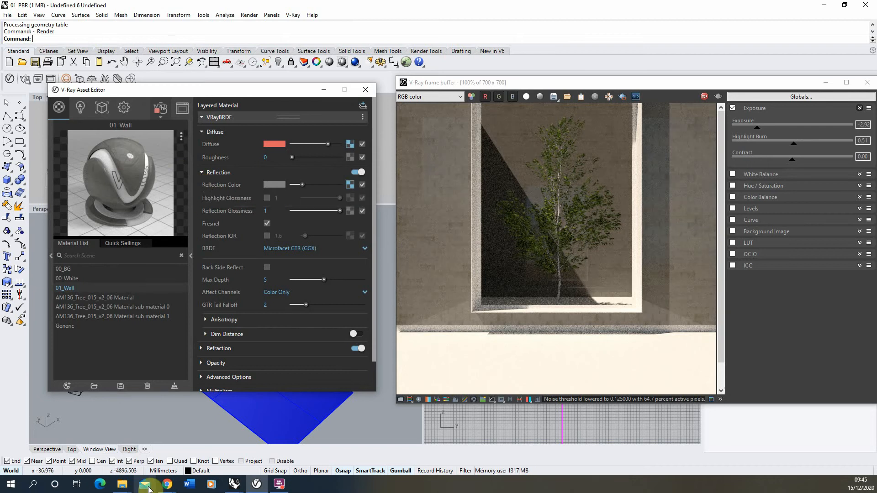
Switch to the Geometric Stone BrickWall page in Chrome to examine the sphere preview's reflections, and return to Rhino.
click(167, 484)
click(247, 451)
scroll(314, 300, up, 10)
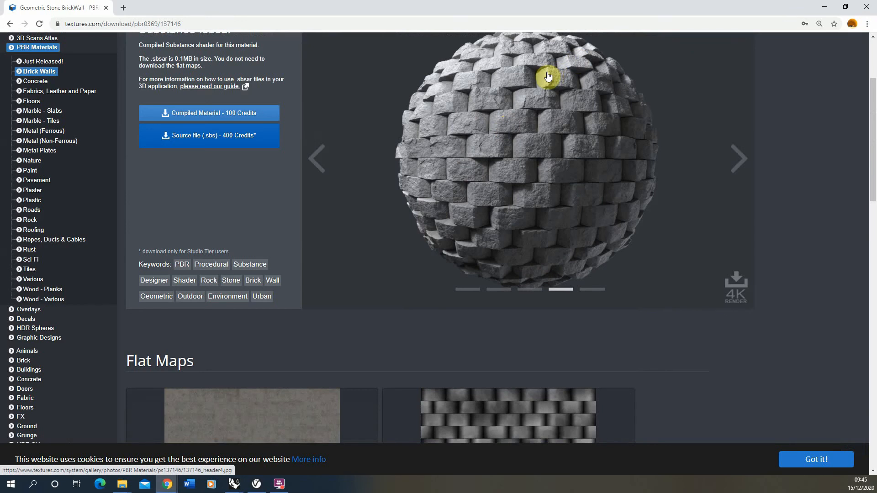
key(alt+Tab)
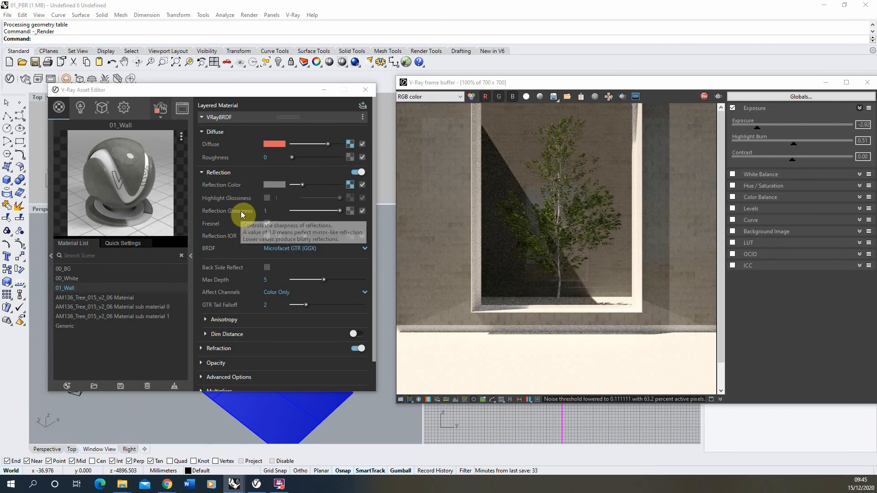
Set the reflection glossiness of 01_Wall to 0.75 and copy the inverted reflection colour map into the reflection glossiness map.
drag(339, 210, 318, 211)
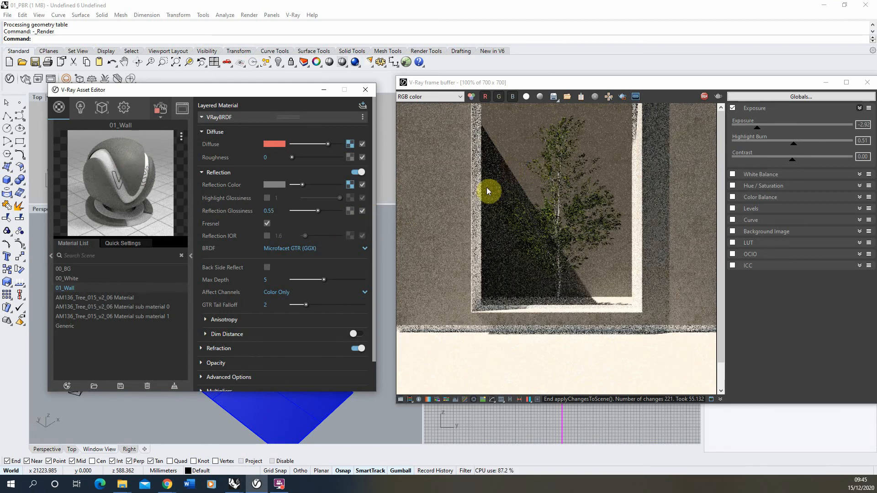
drag(301, 212, 329, 210)
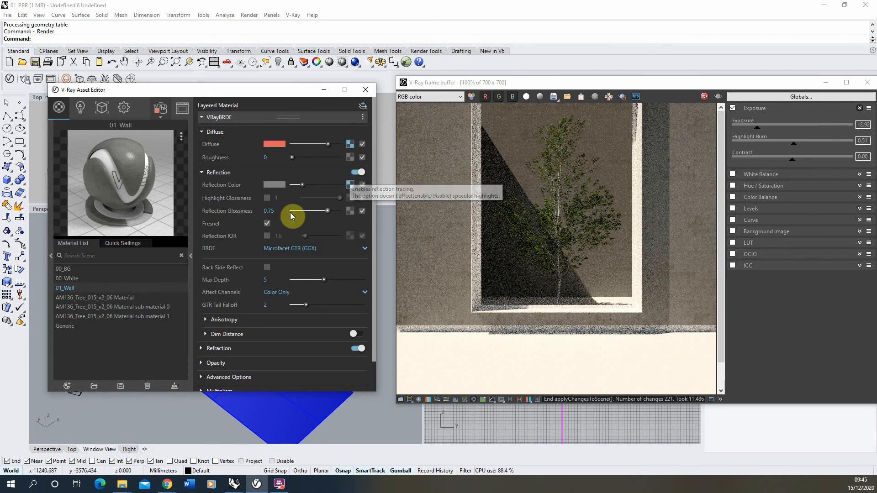
right_click(351, 185)
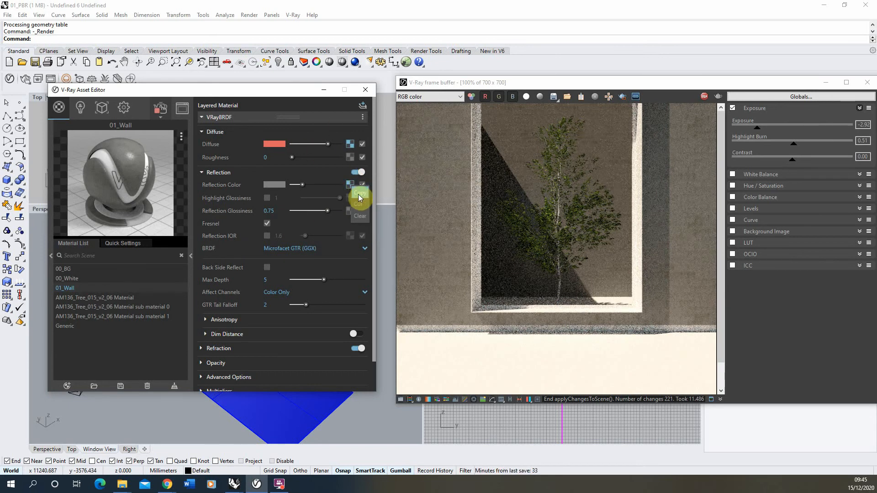
click(359, 194)
right_click(351, 213)
click(366, 232)
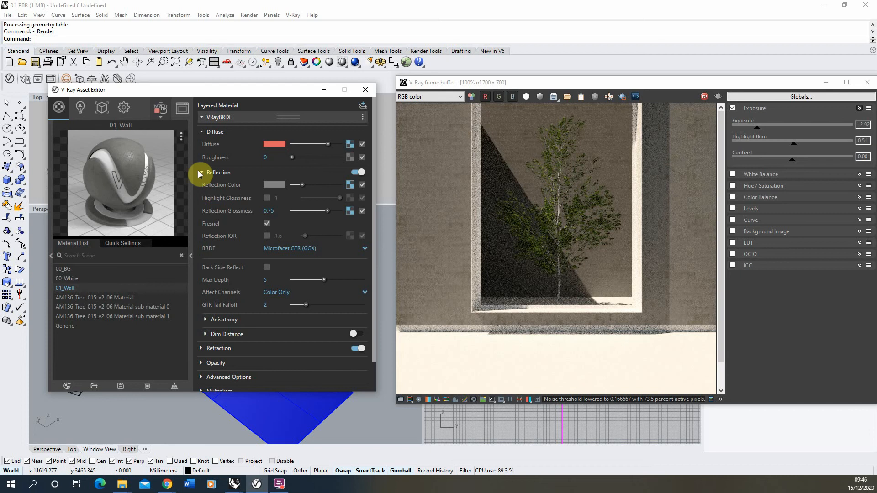
Collapse the diffuse and reflection settings of 01_Wall, look over its refraction settings, and expand Material Options and Maps.
click(204, 132)
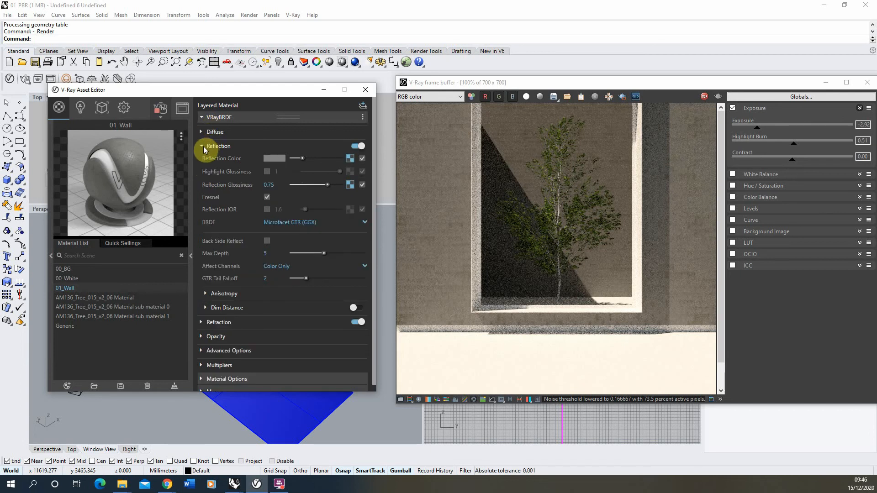
click(204, 146)
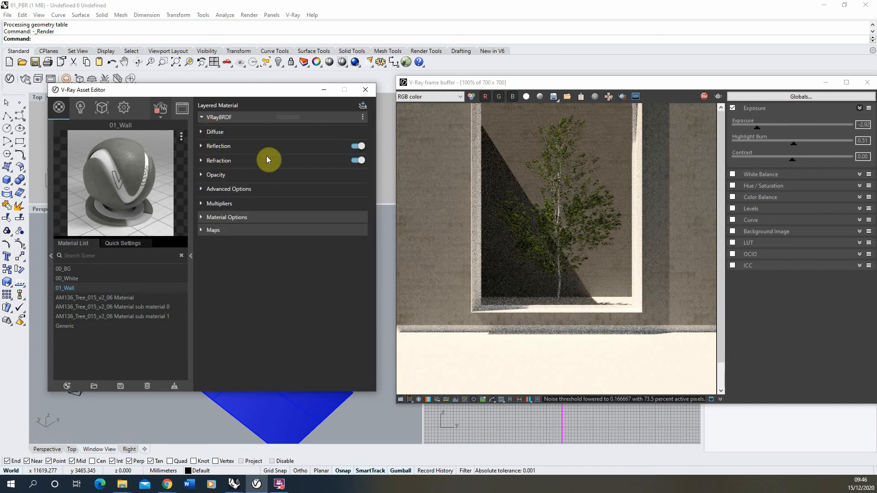
click(208, 162)
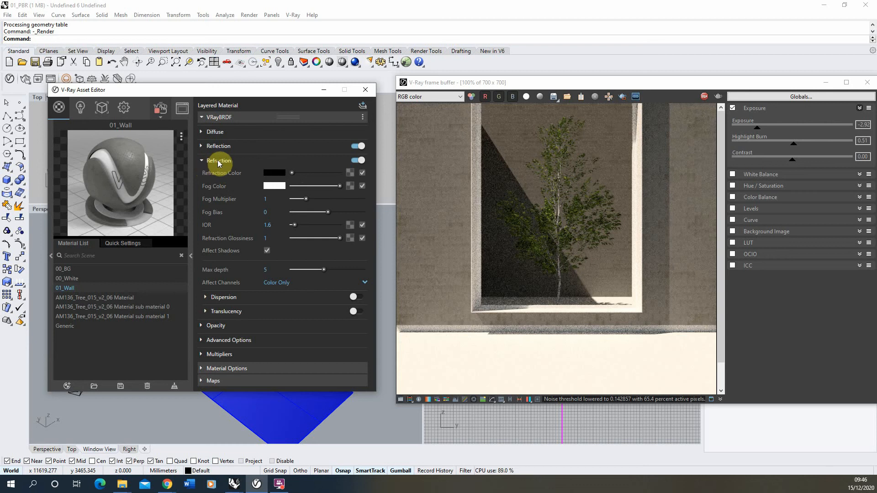
click(226, 160)
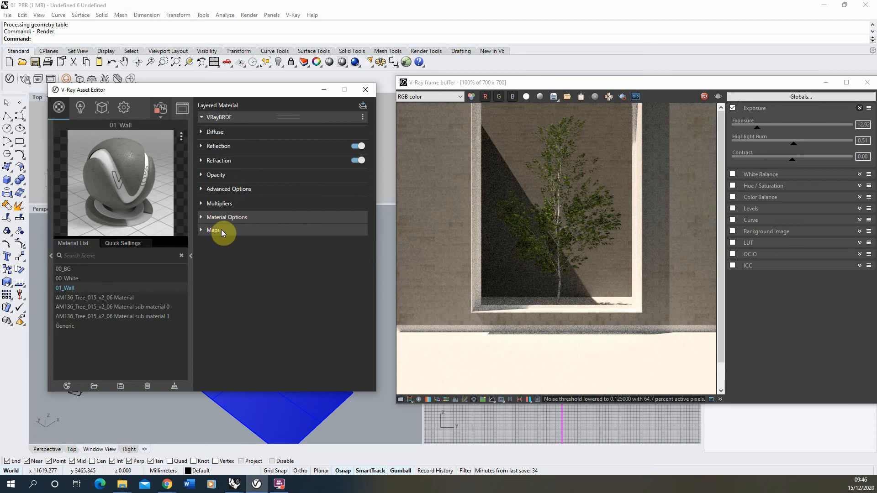
click(214, 218)
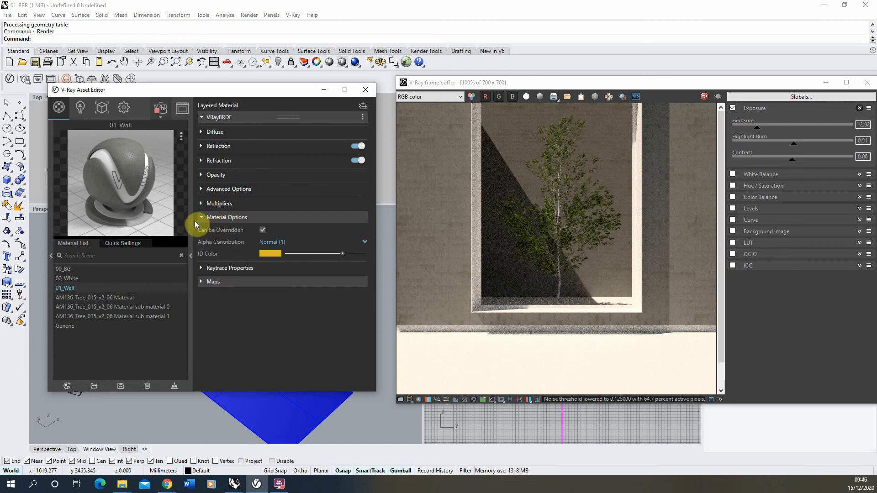
click(213, 282)
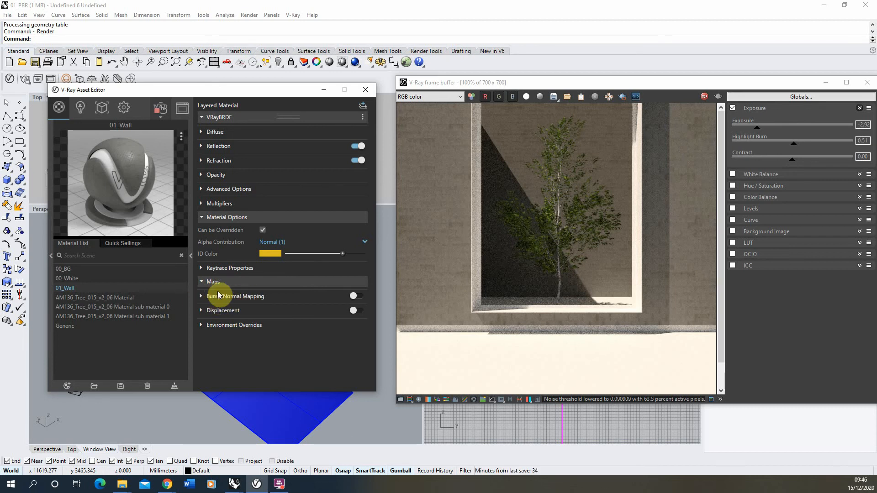
Switch to Chrome to compare the normal map with the other flat maps and the brick sphere preview, and return to Rhino.
click(167, 484)
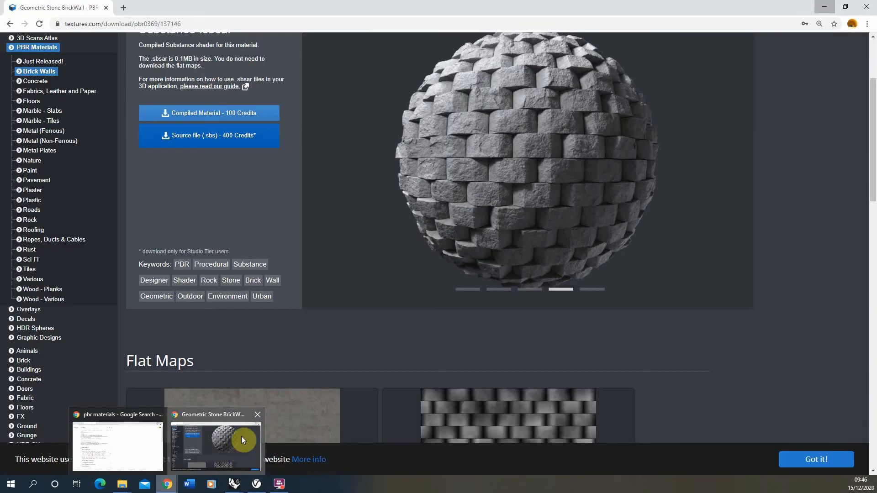
click(241, 439)
scroll(303, 194, down, 10)
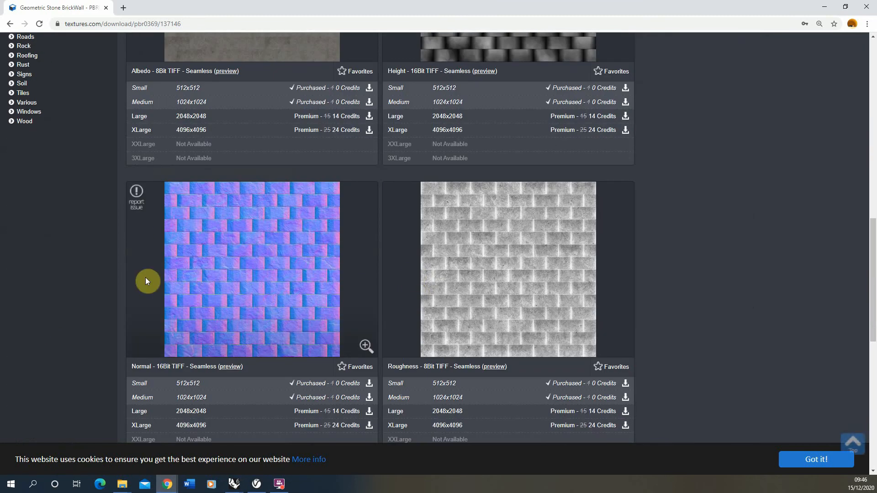
scroll(295, 259, down, 1)
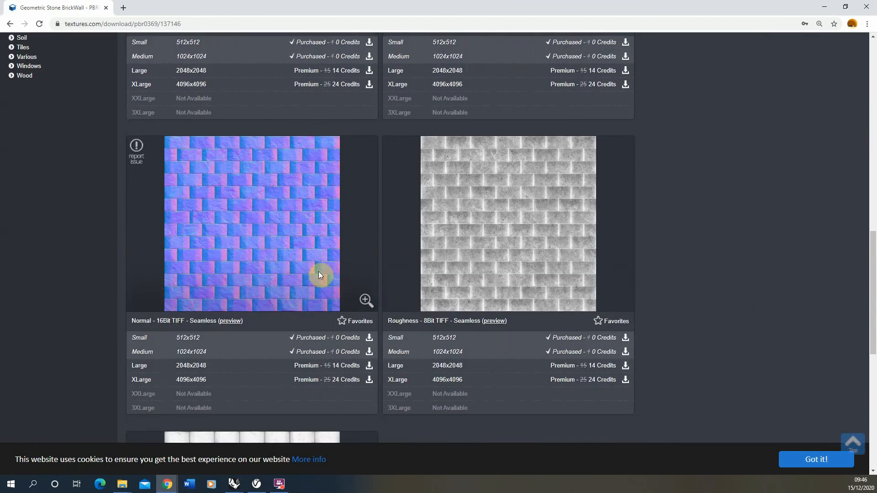
scroll(319, 274, up, 3)
scroll(395, 221, down, 2)
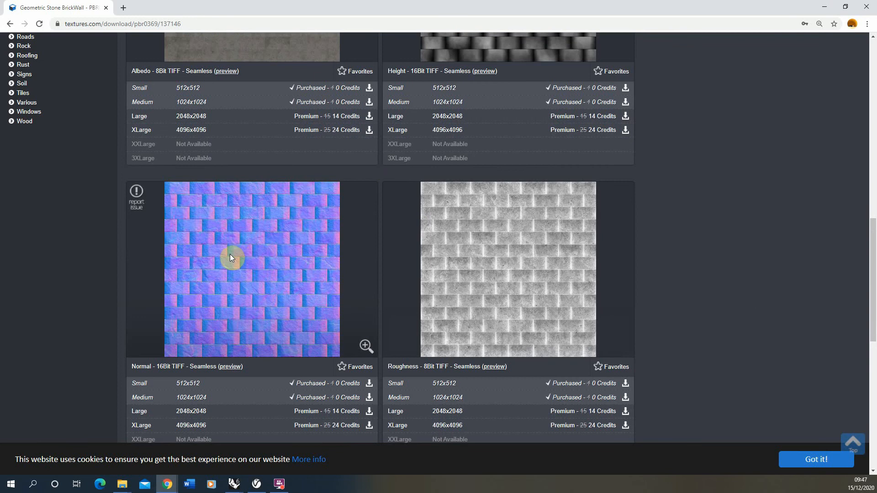
scroll(231, 257, up, 12)
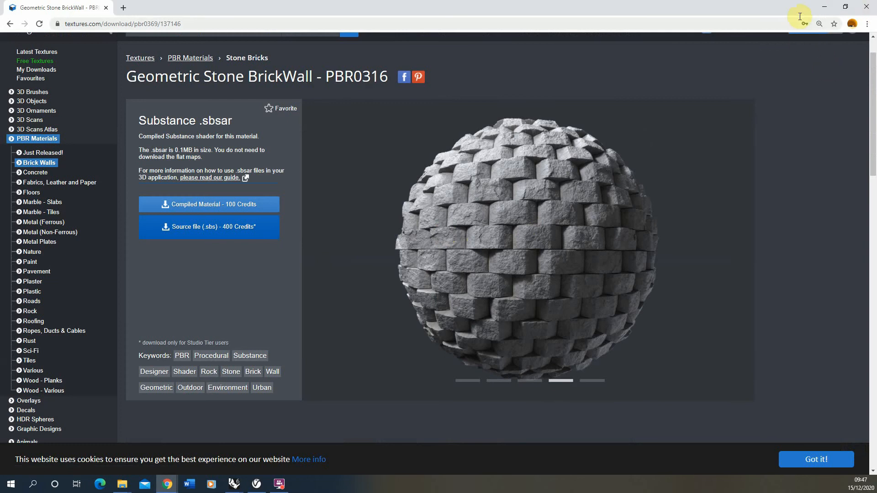
click(825, 9)
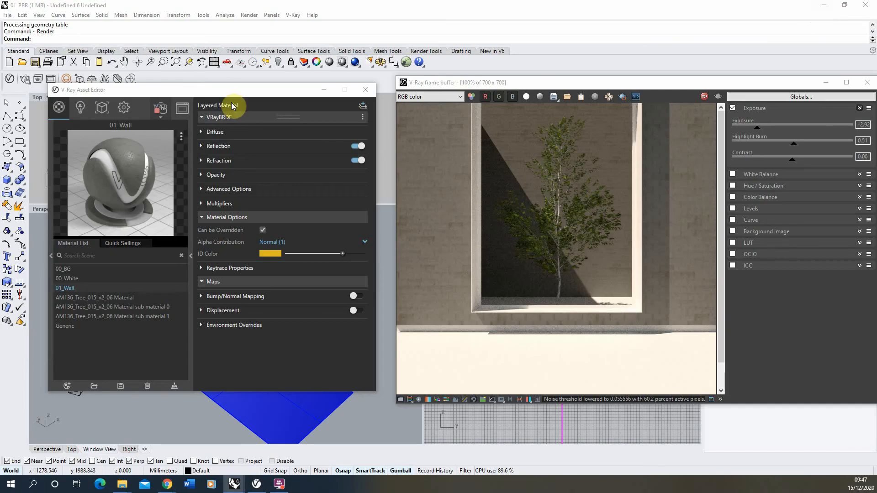
Enable Bump/Normal Mapping for 01_Wall in Normal Map mode and load the TexturesCom_Brick_StoneGeometric_1K_normal bitmap.
click(199, 296)
click(359, 295)
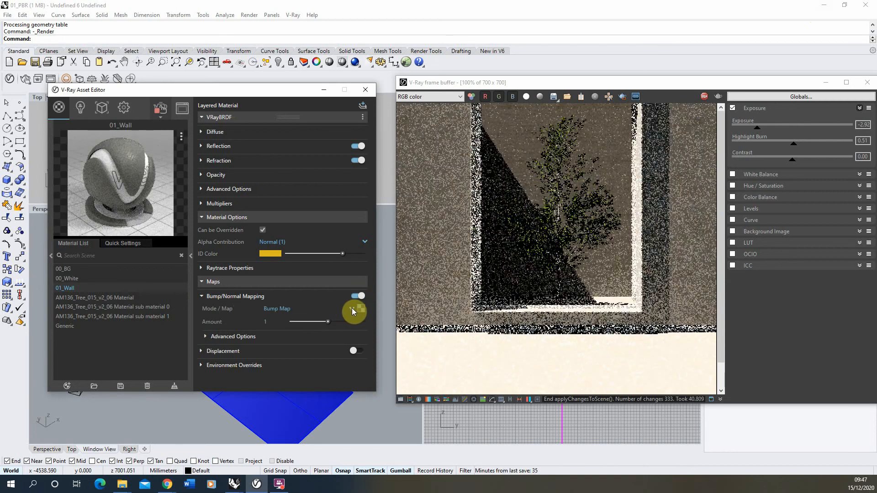
click(352, 308)
click(285, 345)
click(361, 308)
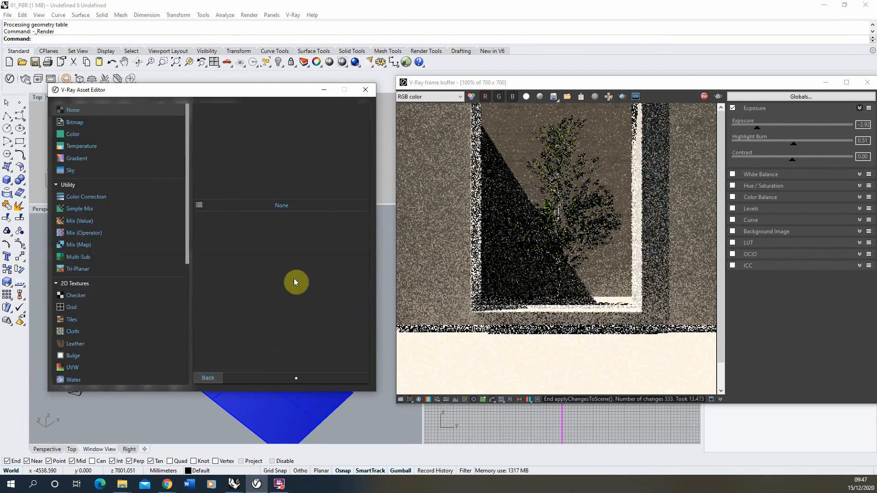
click(108, 124)
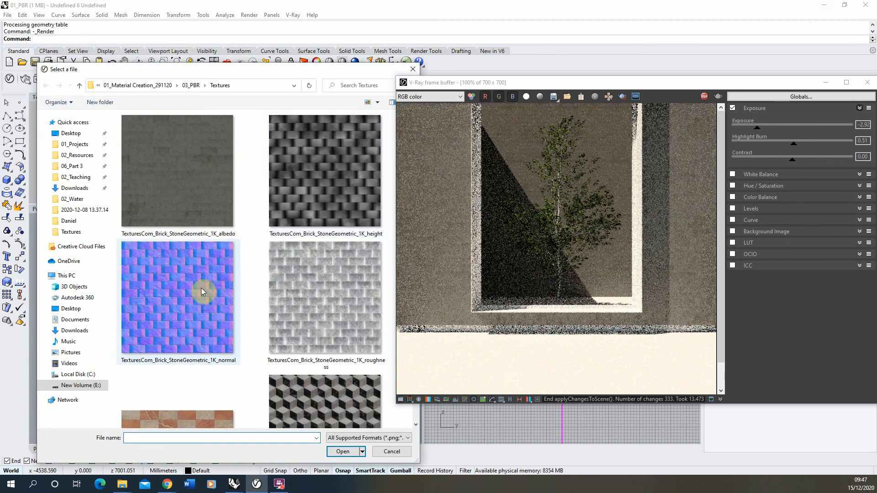
click(199, 287)
click(341, 453)
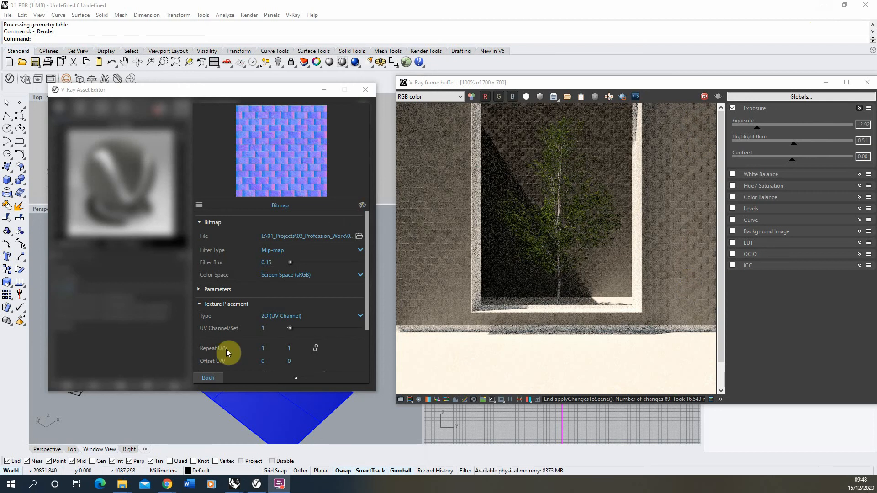
click(208, 378)
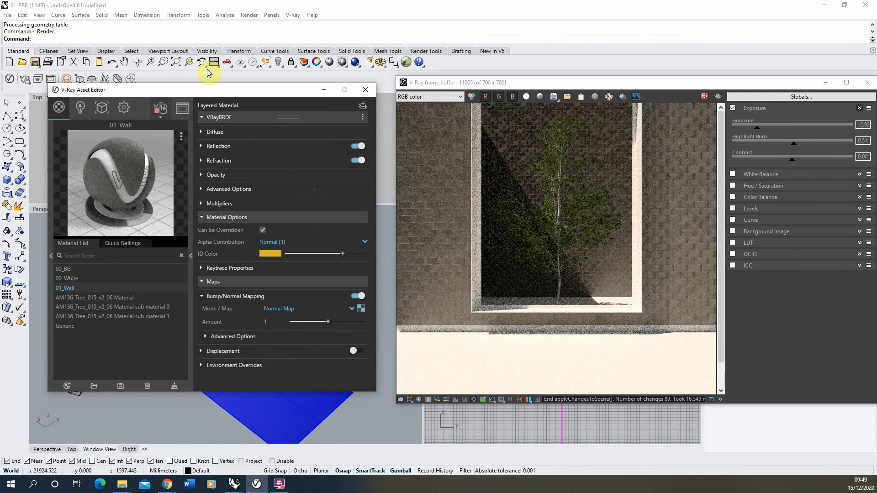
Stop the interactive render, uncover and activate the Perspective viewport, and restart the interactive render from that view.
click(705, 96)
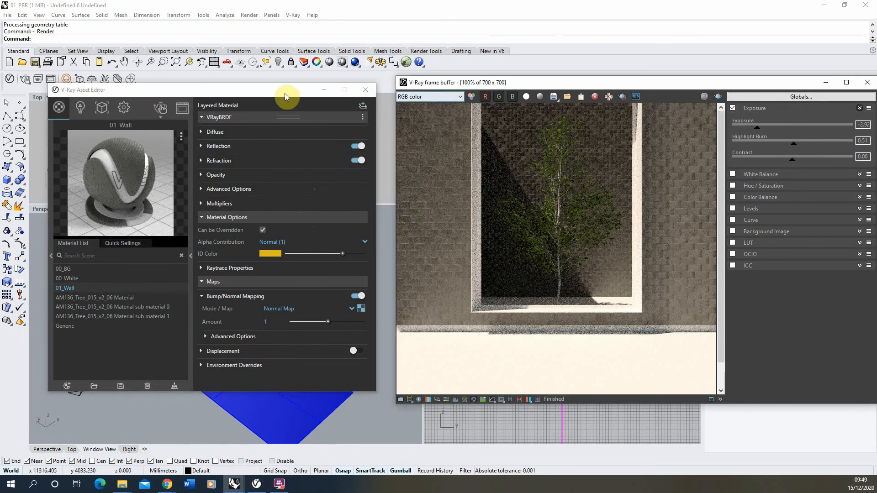
drag(285, 96, 521, 107)
click(210, 253)
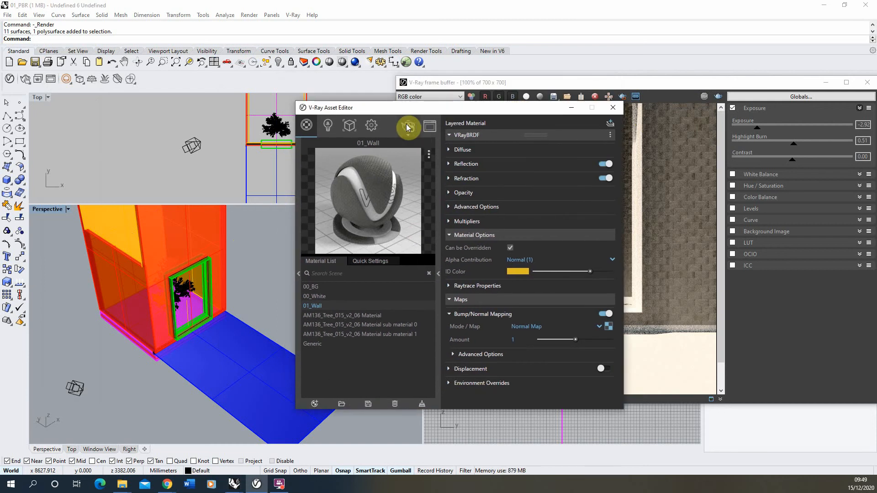
click(408, 127)
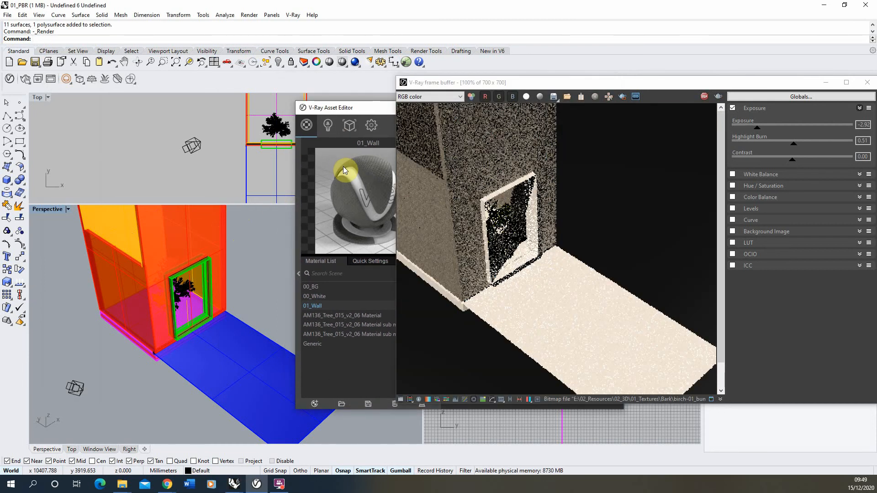
Examine the brick relief on the wall and around the window opening from several angles in the Perspective interactive render.
scroll(142, 262, up, 5)
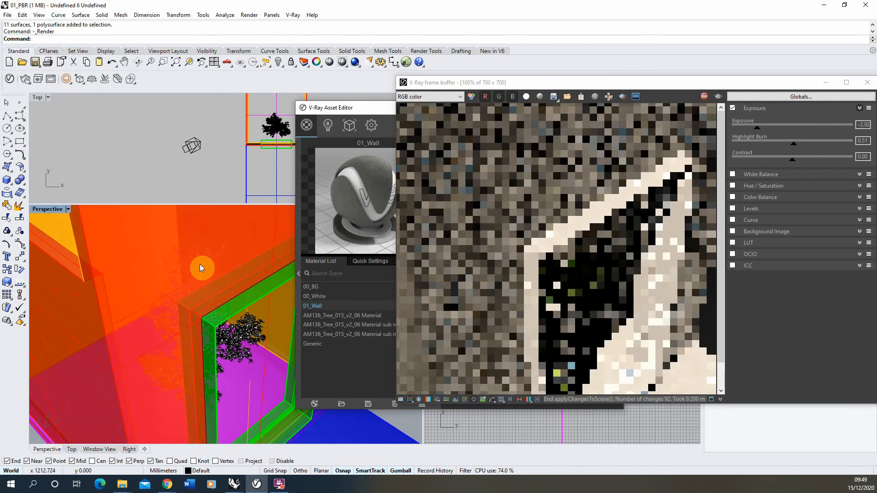
right_drag(187, 310, 242, 280)
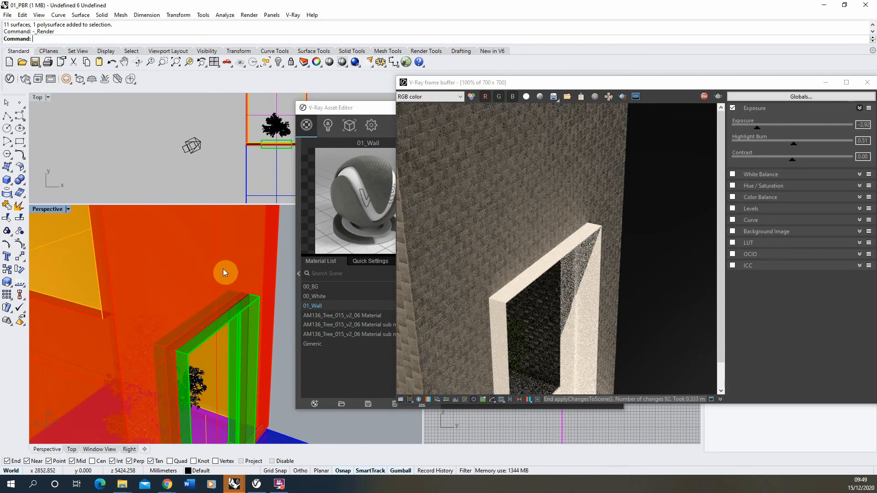
scroll(186, 298, down, 5)
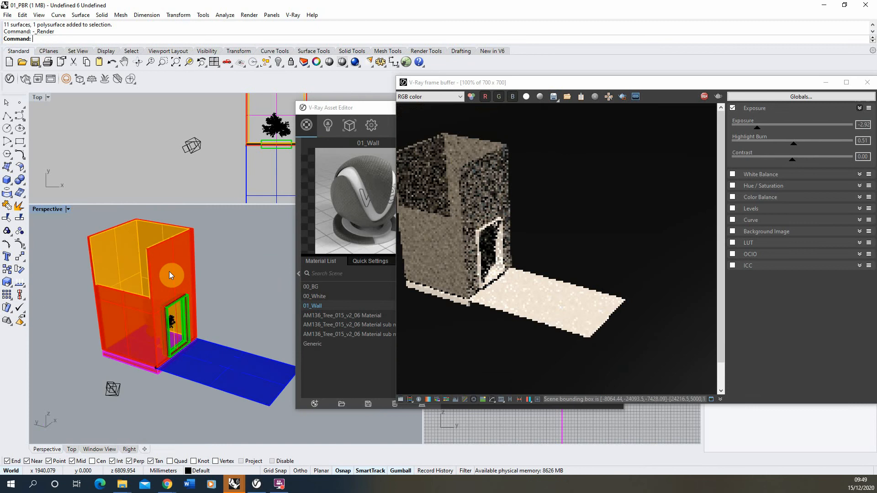
scroll(169, 271, up, 5)
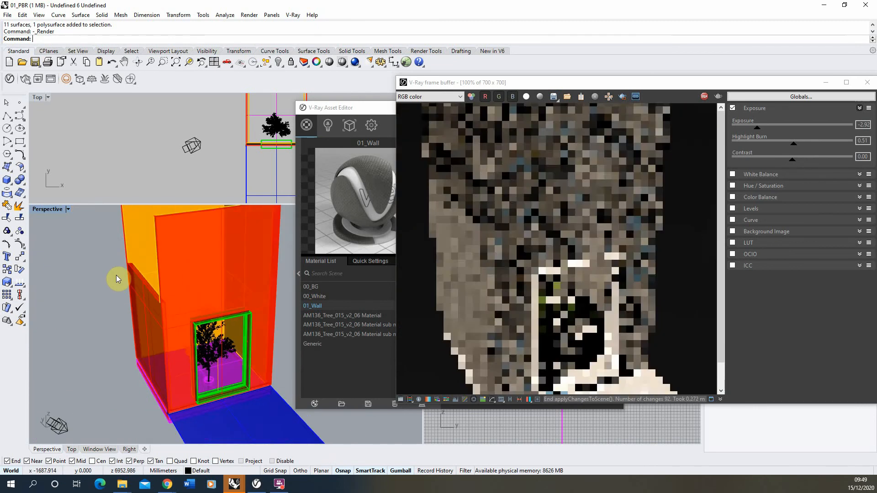
right_drag(116, 275, 235, 261)
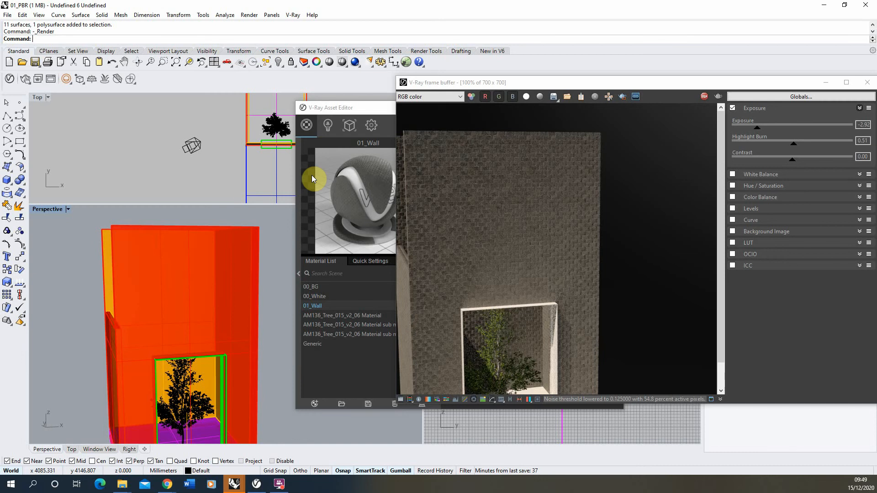
Stop the interactive render, place the Asset Editor and frame buffer side by side, and restart the interactive render from Window View.
click(704, 97)
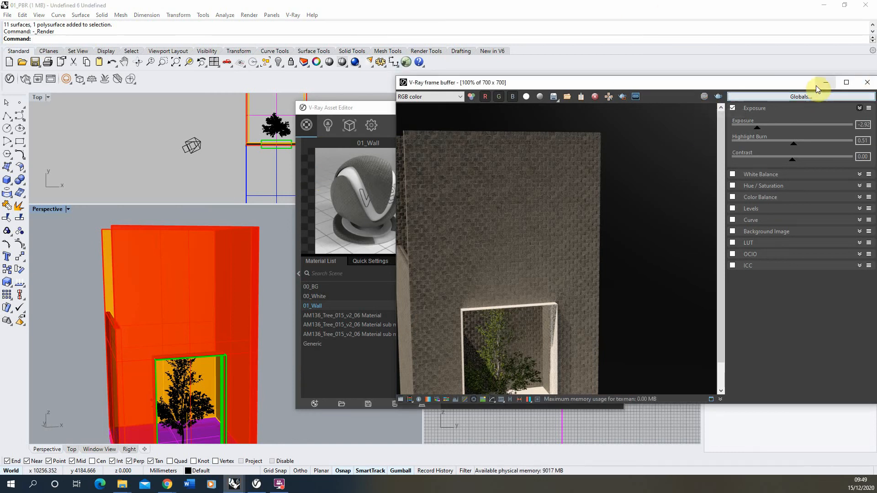
drag(463, 84, 489, 132)
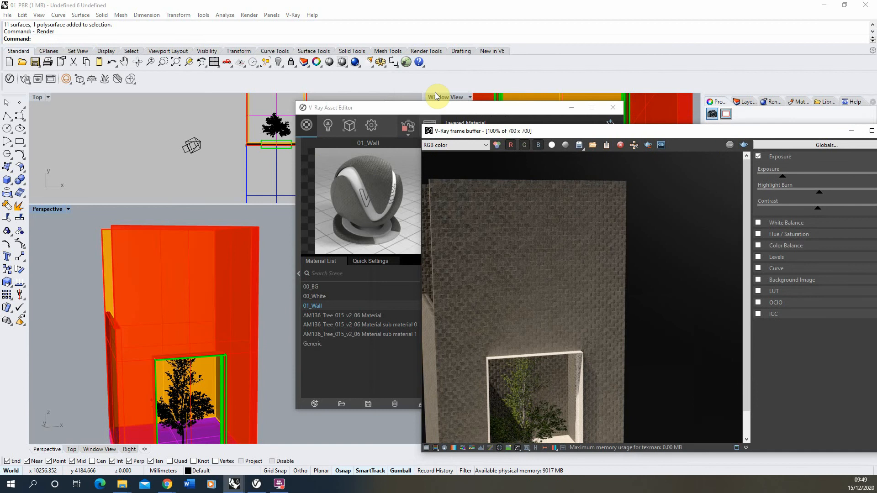
click(420, 108)
drag(421, 107, 177, 129)
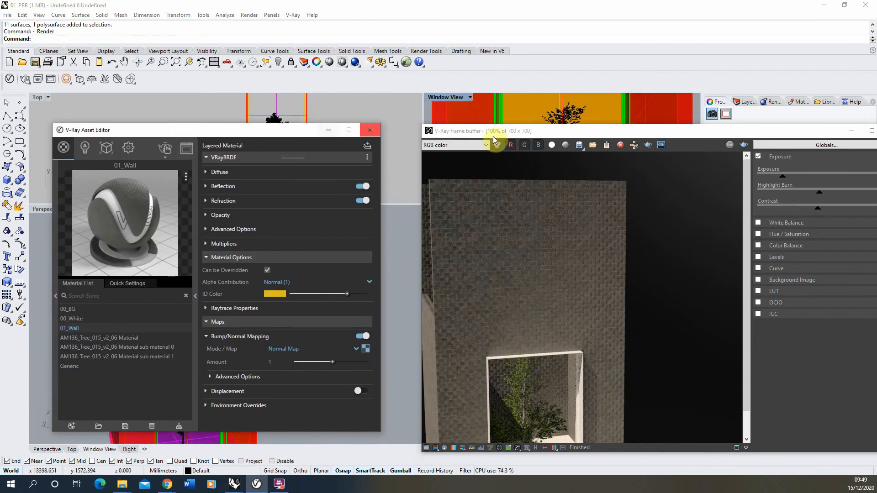
drag(492, 136, 494, 109)
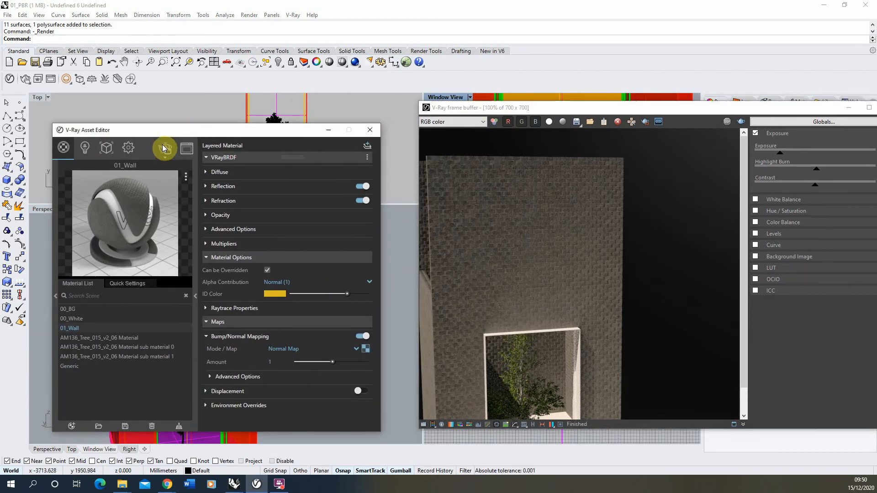
click(163, 145)
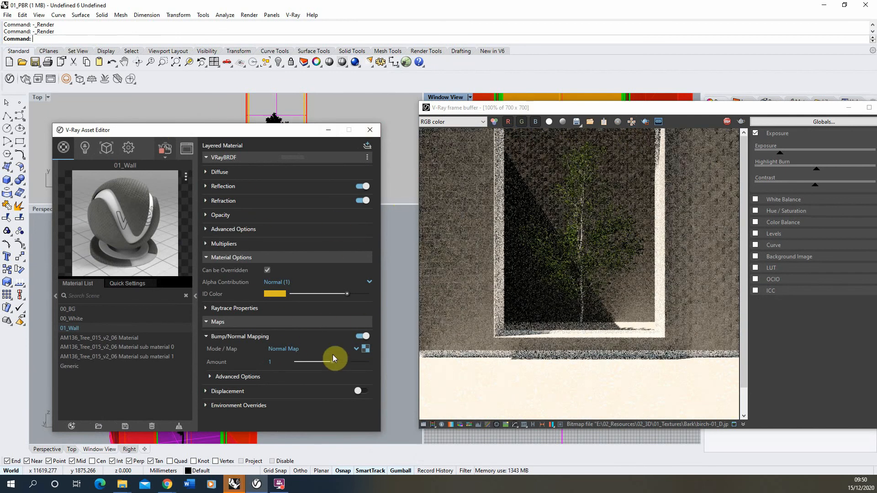
Disable Bump/Normal Mapping for 01_Wall and enable Displacement in Normal Displacement mode.
click(357, 336)
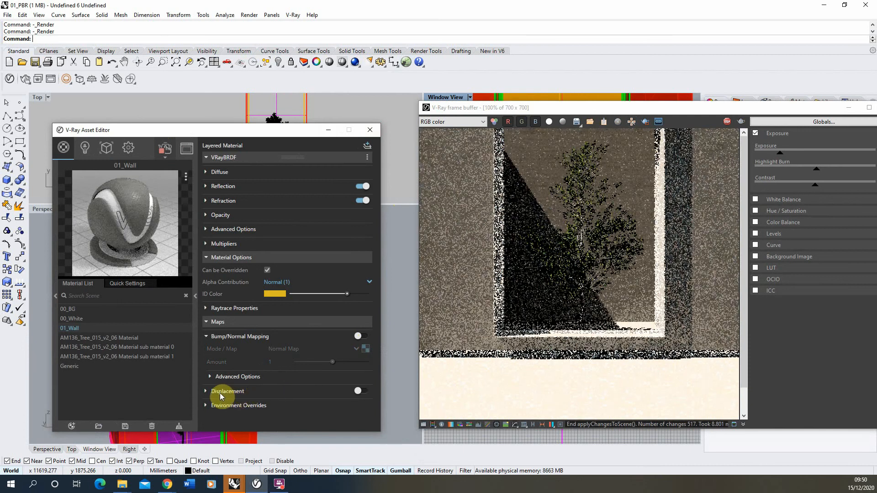
click(210, 393)
scroll(325, 320, down, 3)
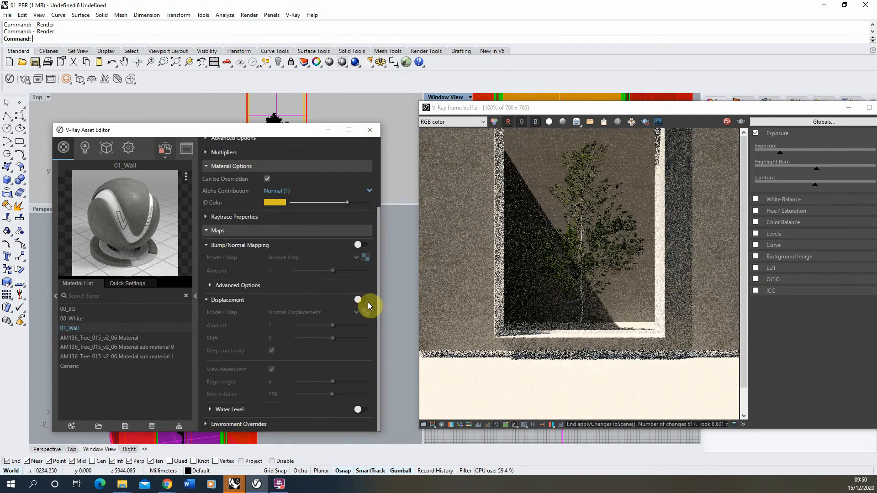
click(361, 300)
scroll(362, 302, up, 3)
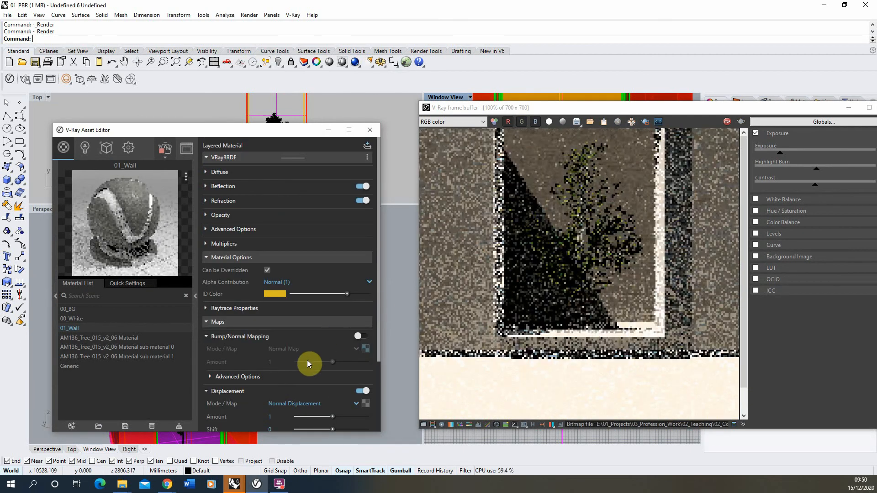
scroll(307, 360, down, 3)
click(207, 248)
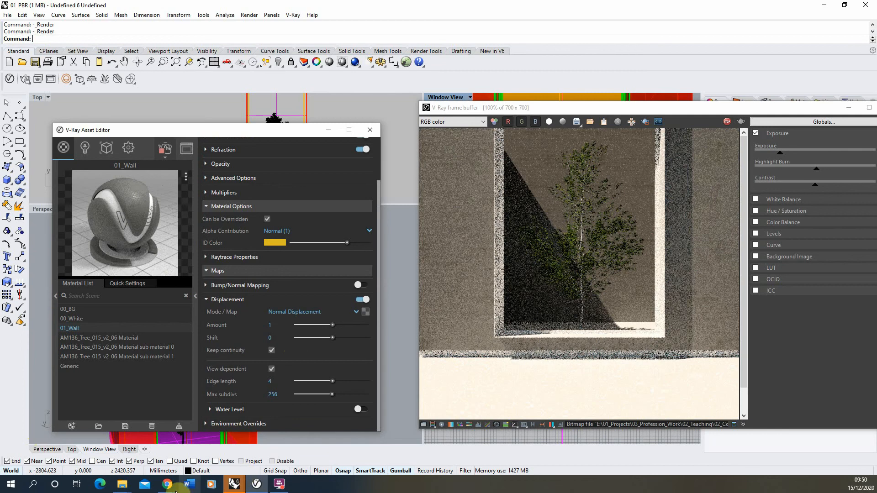
Switch to Chrome to examine the height map alongside the other flat maps, and return to Rhino.
mouse_move(168, 484)
click(216, 450)
scroll(435, 283, down, 7)
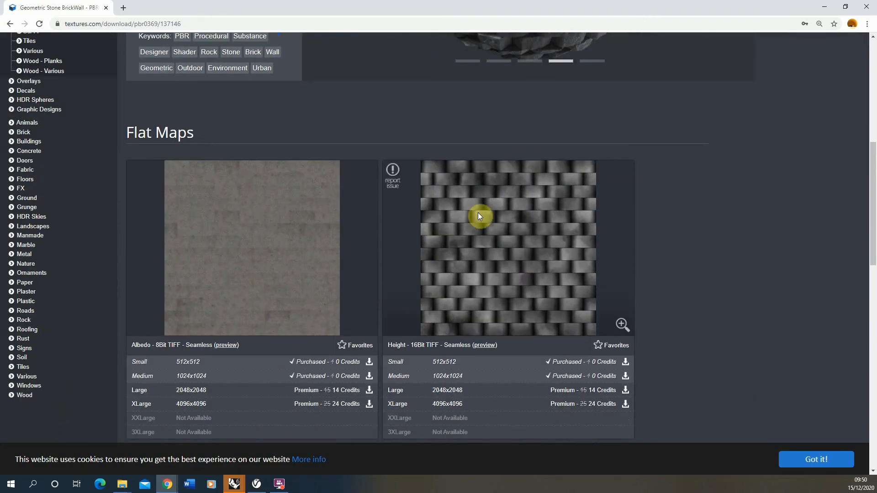
scroll(511, 285, down, 5)
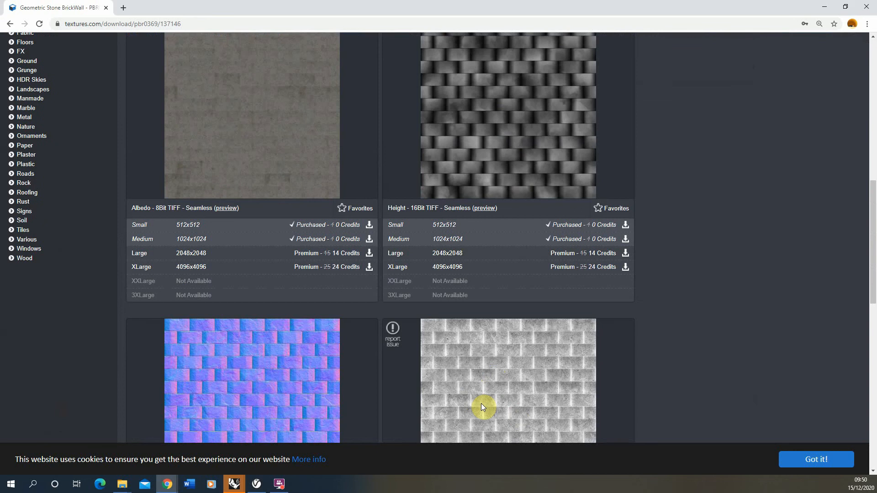
scroll(472, 392, up, 4)
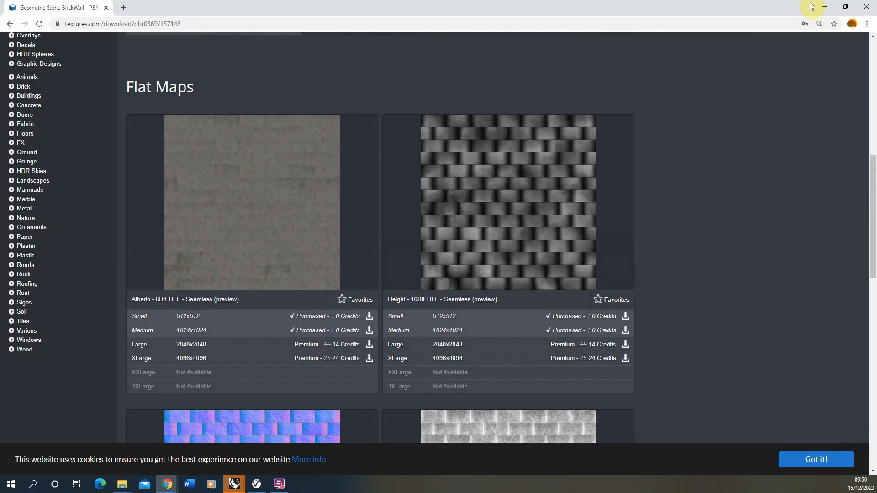
click(824, 7)
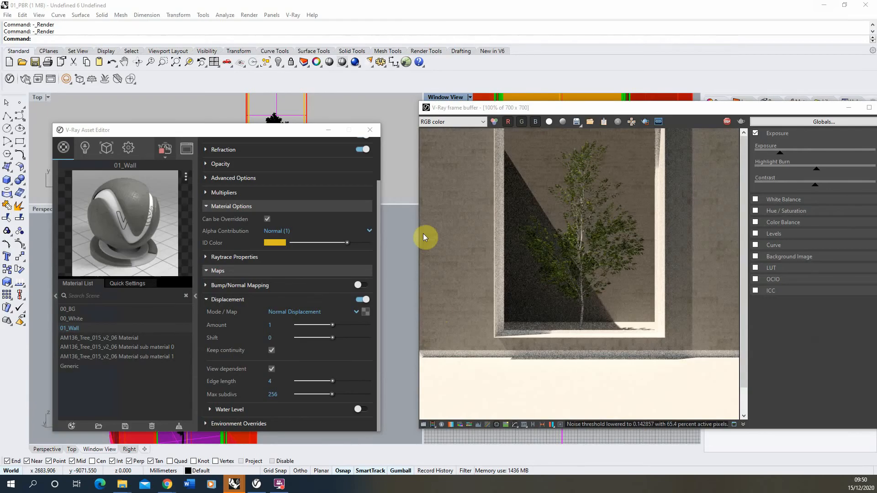
Load the TexturesCom_Brick_StoneGeometric_1K_height bitmap as the displacement map of 01_Wall.
click(366, 312)
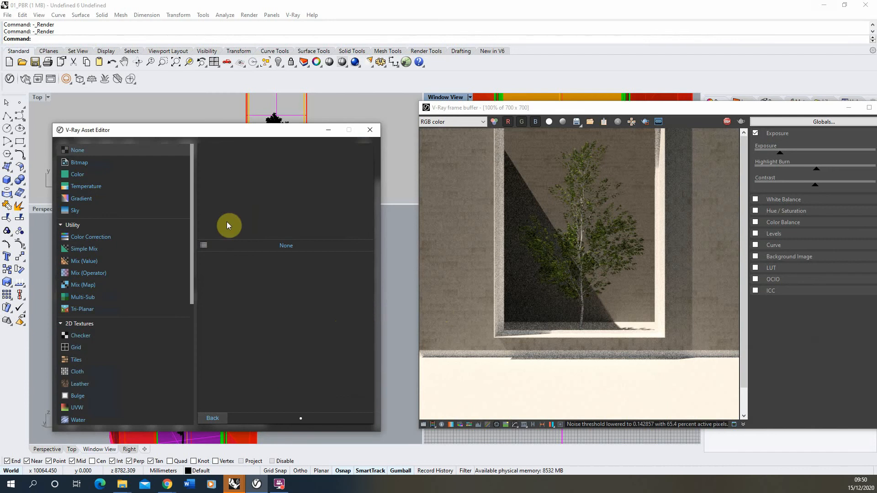
click(75, 164)
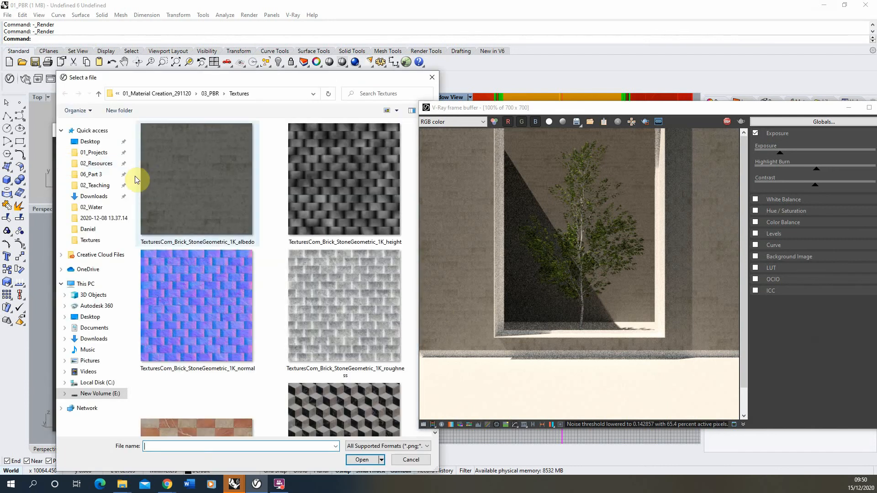
click(322, 183)
click(362, 460)
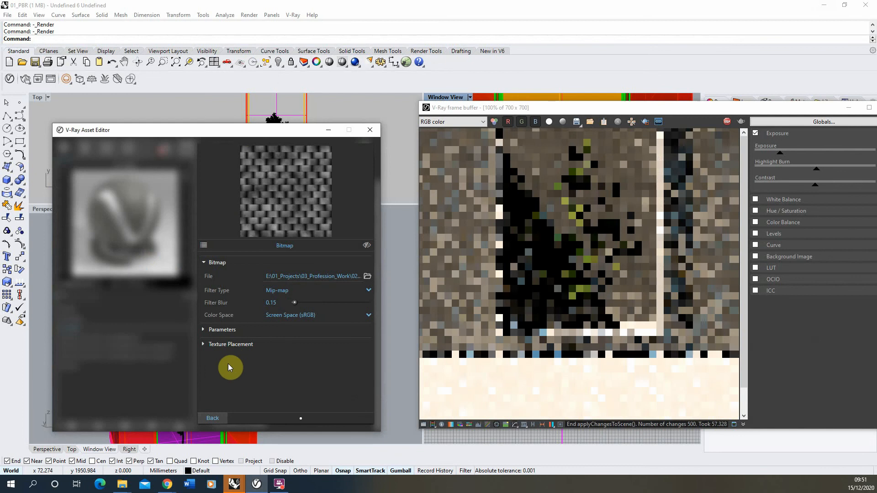
click(218, 417)
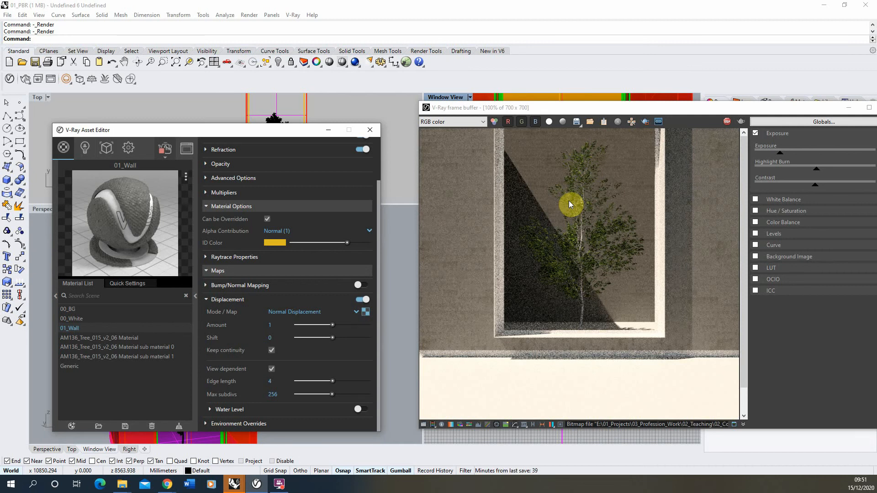
Set the displacement amount of 01_Wall to 100 and try to stop the interactive render.
click(281, 326)
text(00)
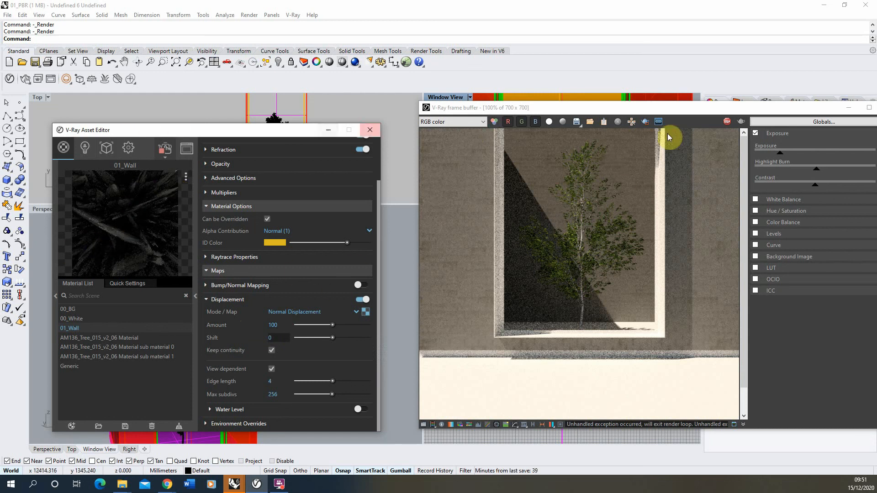
click(727, 123)
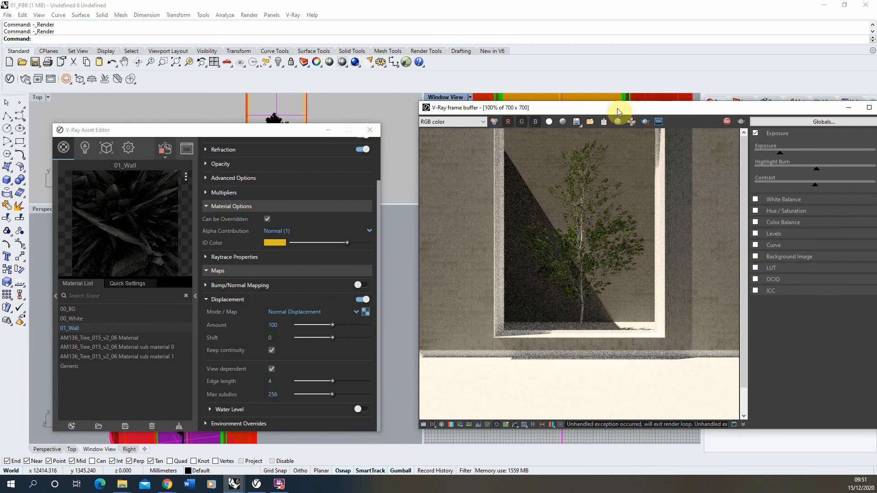
drag(597, 108, 588, 109)
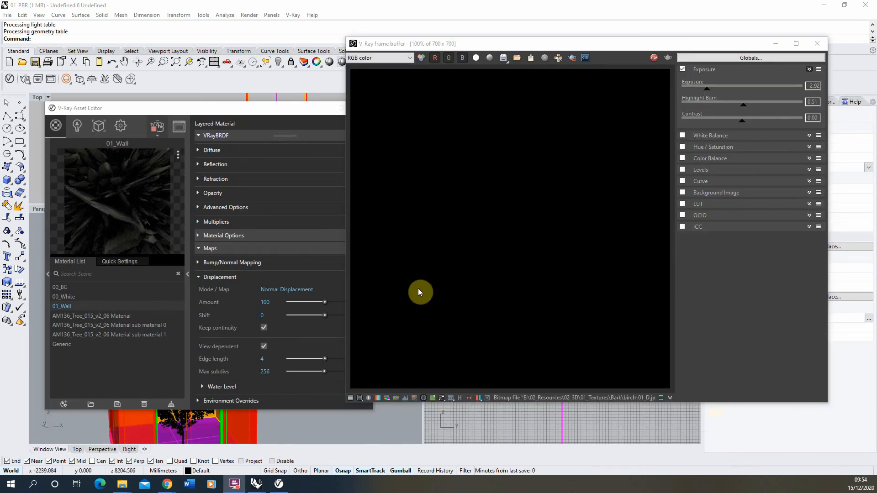
Arrange the frame buffer beside the Asset Editor and set the displacement amount of 01_Wall to 200.
drag(408, 51, 457, 61)
drag(279, 113, 268, 114)
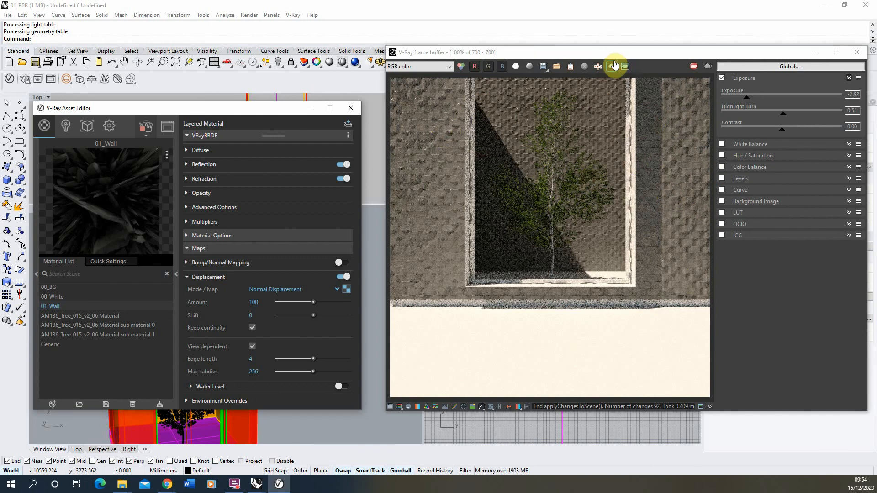
click(255, 302)
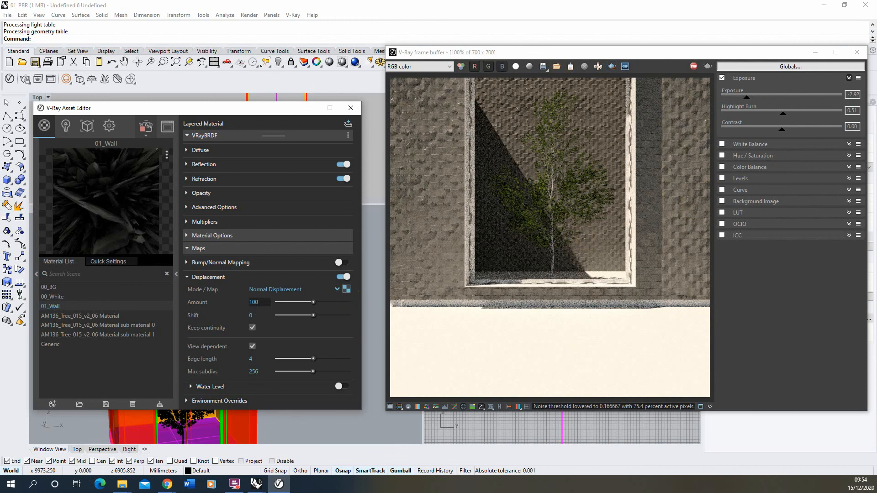
click(694, 67)
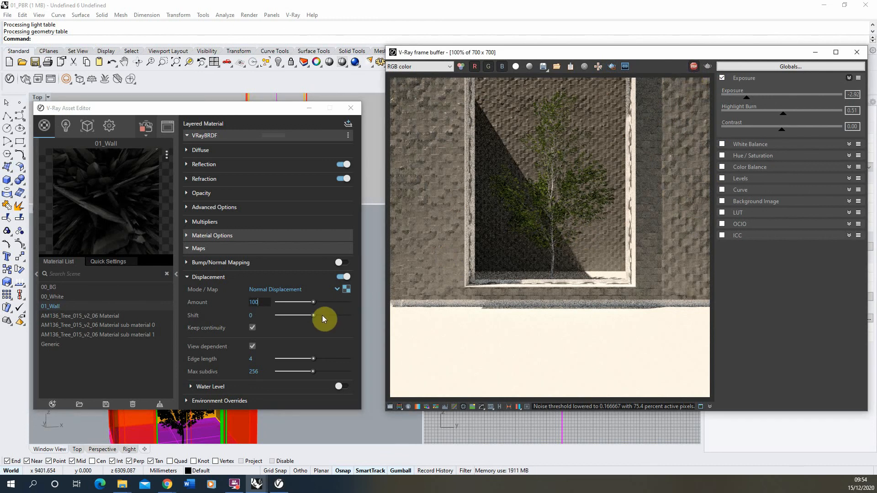
key(Return)
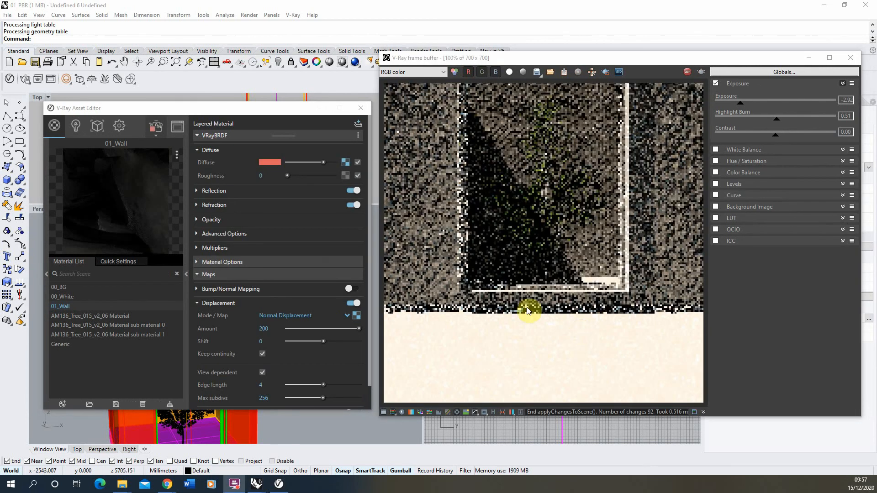
click(263, 328)
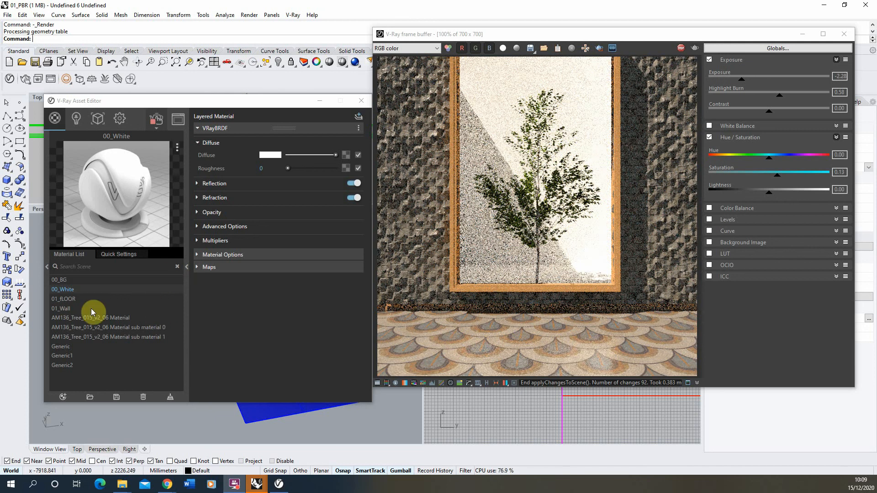
Turn off the reflection glossiness texture and Bump/Normal Mapping of the 01_fLOOR material.
click(62, 299)
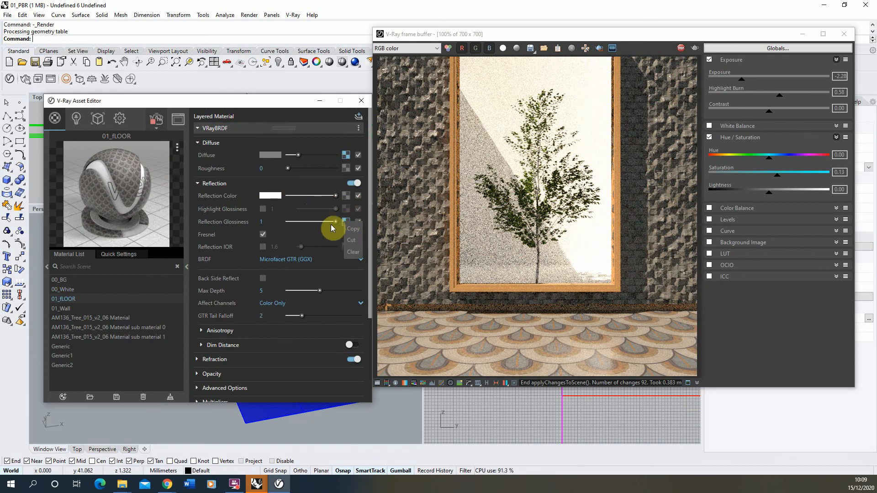
click(350, 229)
click(358, 223)
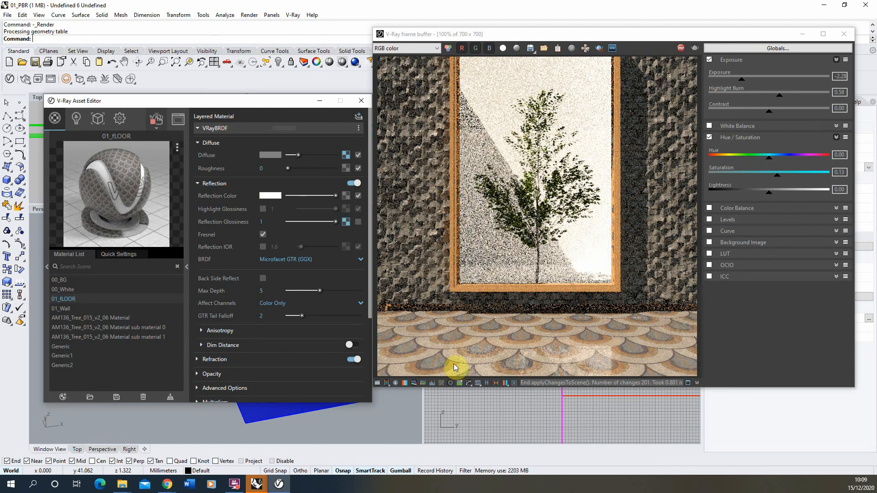
click(578, 293)
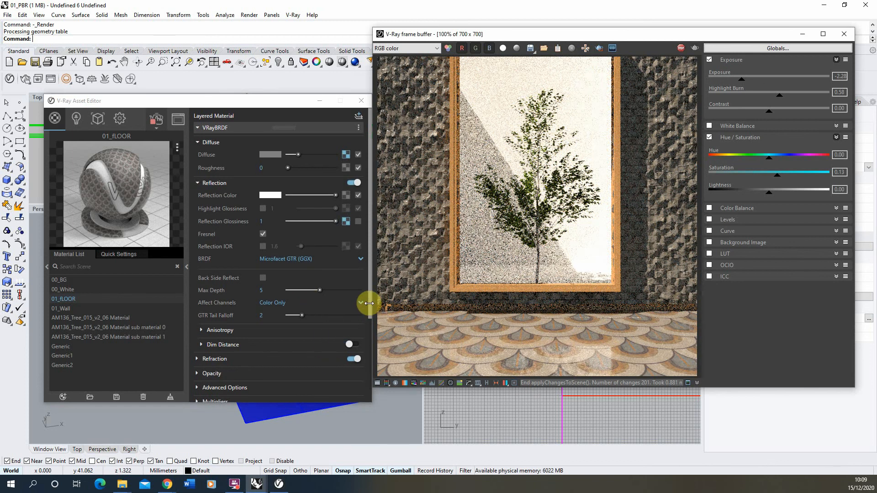
scroll(370, 307, down, 5)
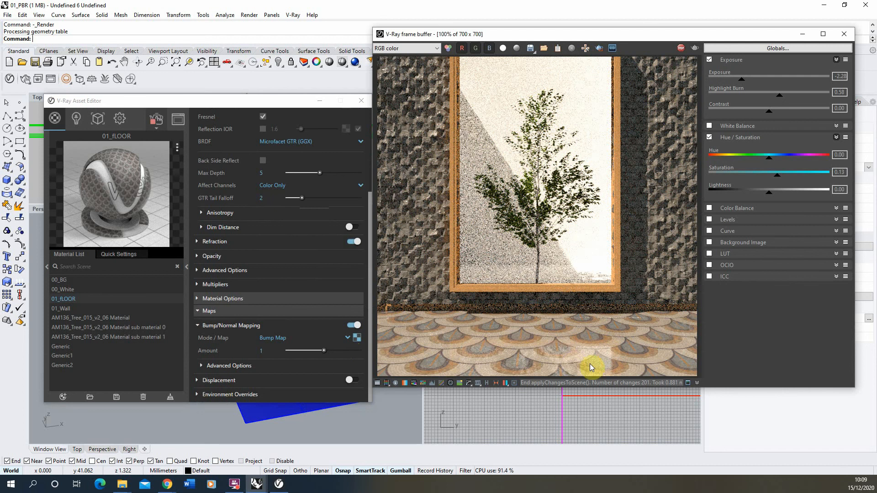
click(353, 325)
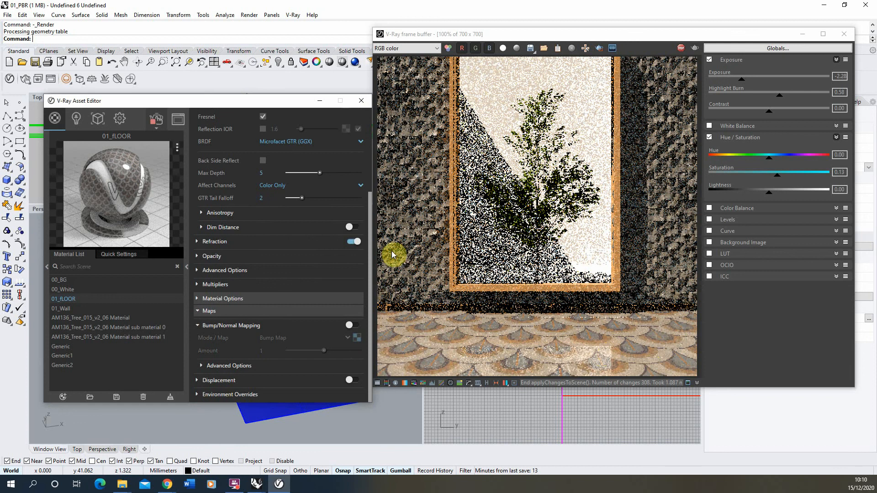
Turn Bump/Normal Mapping and the reflection glossiness texture of the 01_fLOOR material back on.
click(355, 325)
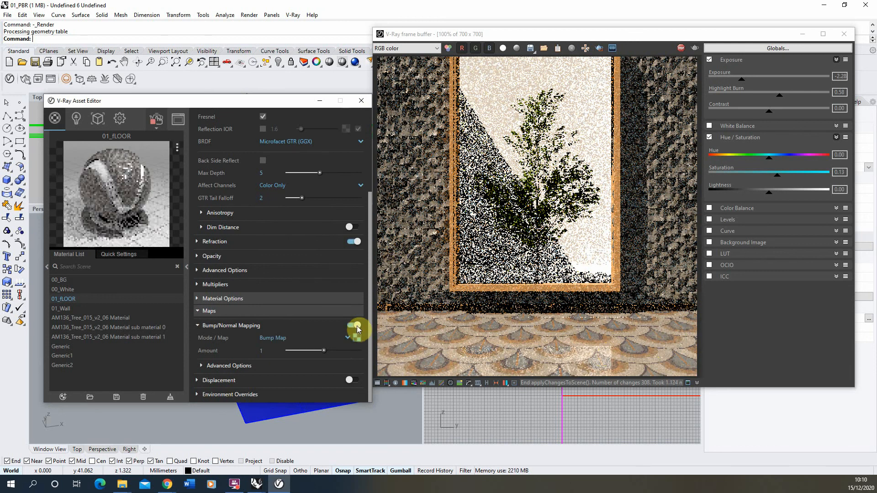
scroll(370, 328, up, 3)
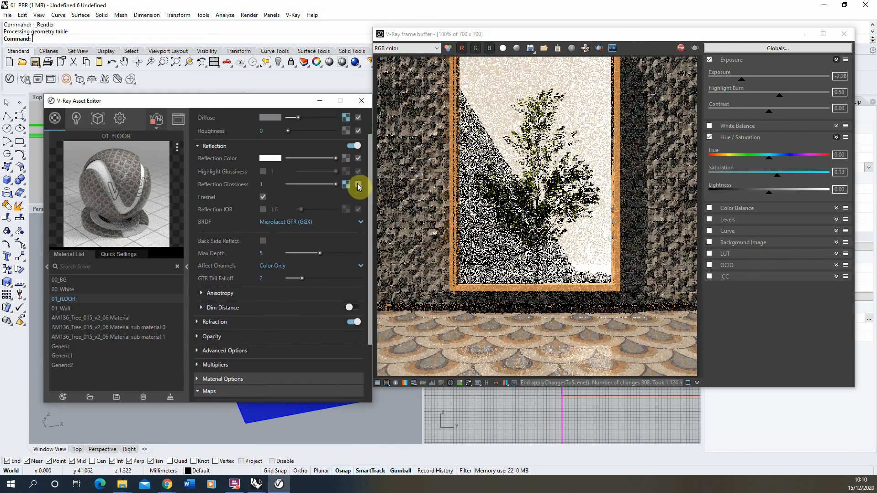
click(358, 185)
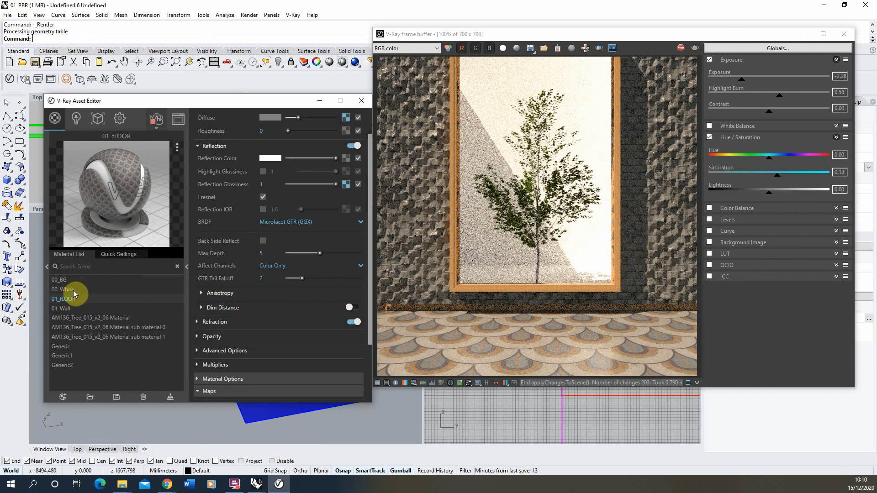
Copy the displacement height map of the 01_Wall material and turn off its displacement.
click(68, 309)
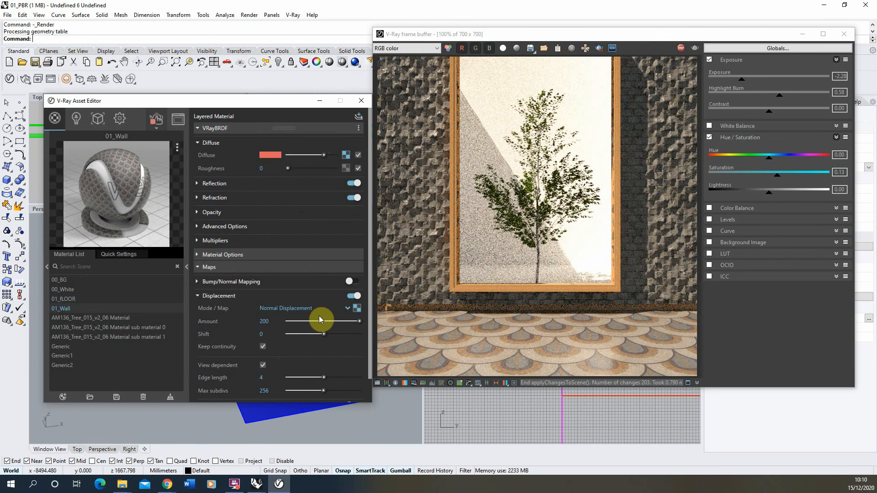
click(353, 308)
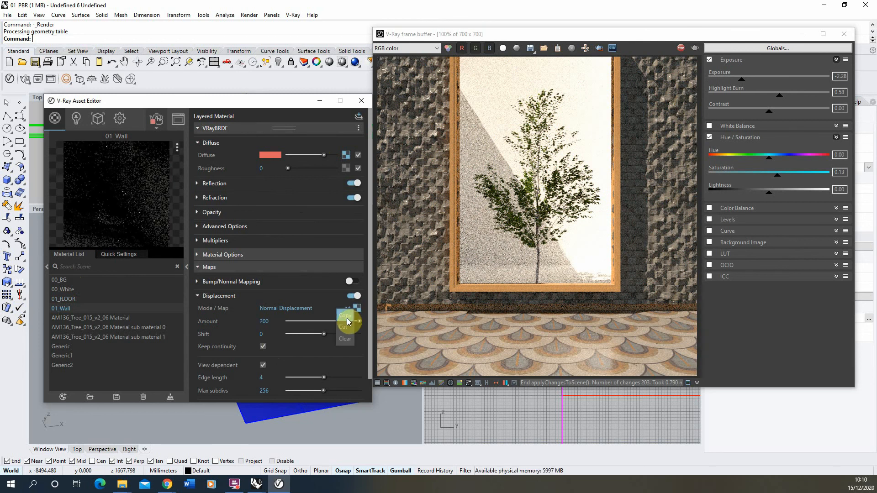
click(338, 316)
click(353, 297)
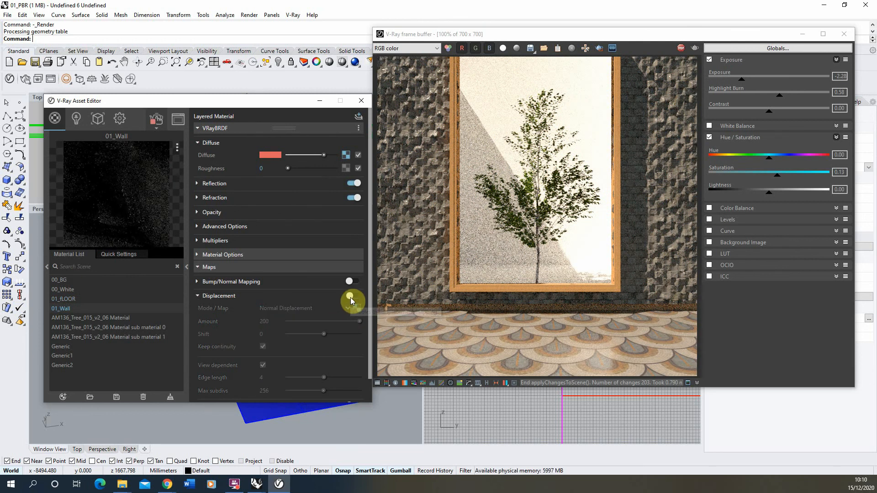
Enable Bump/Normal Mapping for 01_Wall in Bump Map mode and paste the copied height map as its bump texture.
click(356, 282)
click(199, 281)
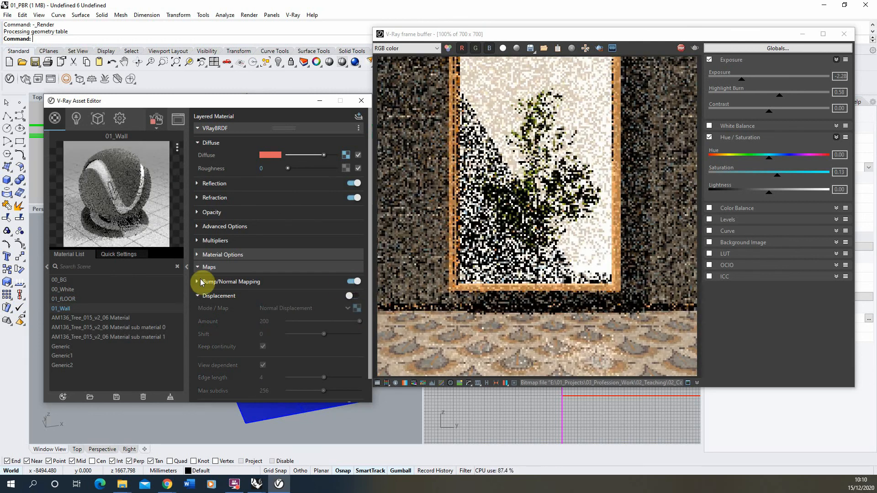
click(305, 294)
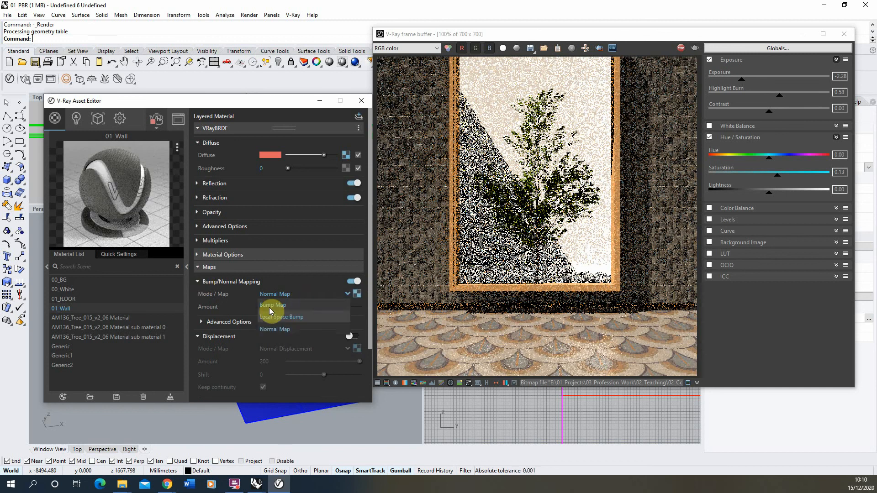
click(275, 305)
click(355, 296)
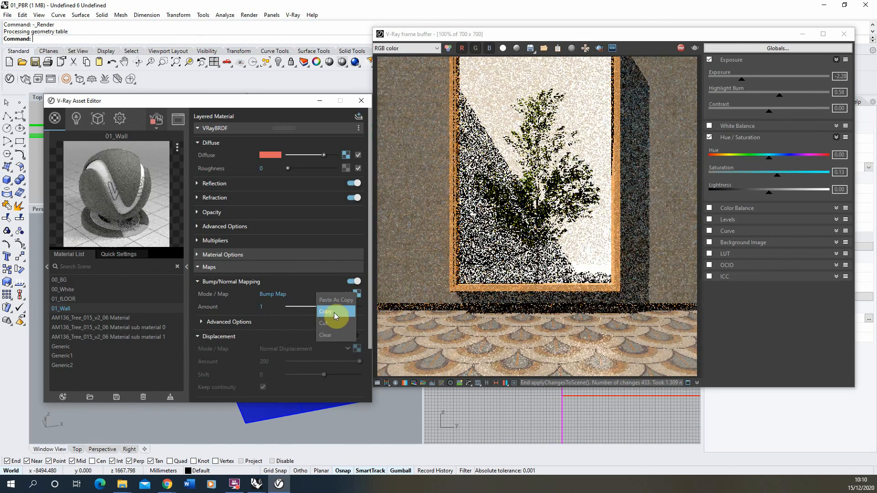
click(334, 309)
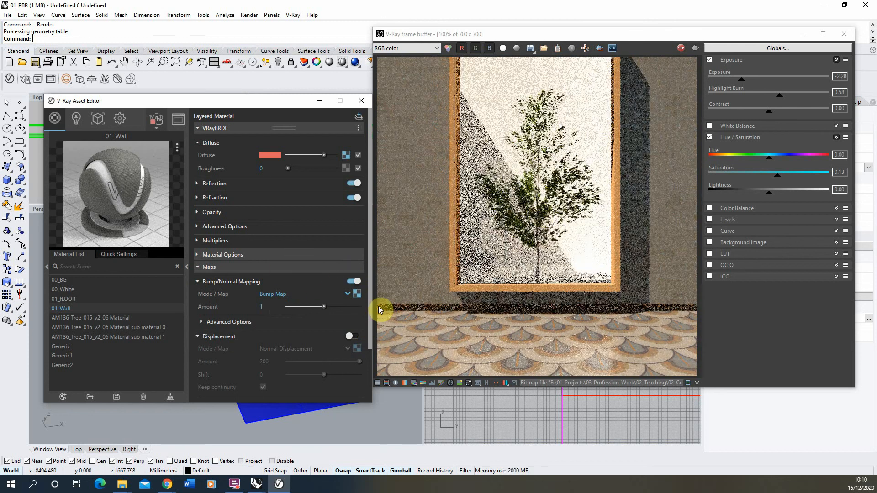
Set the bump amount of 01_Wall to 10.
click(262, 306)
text(10)
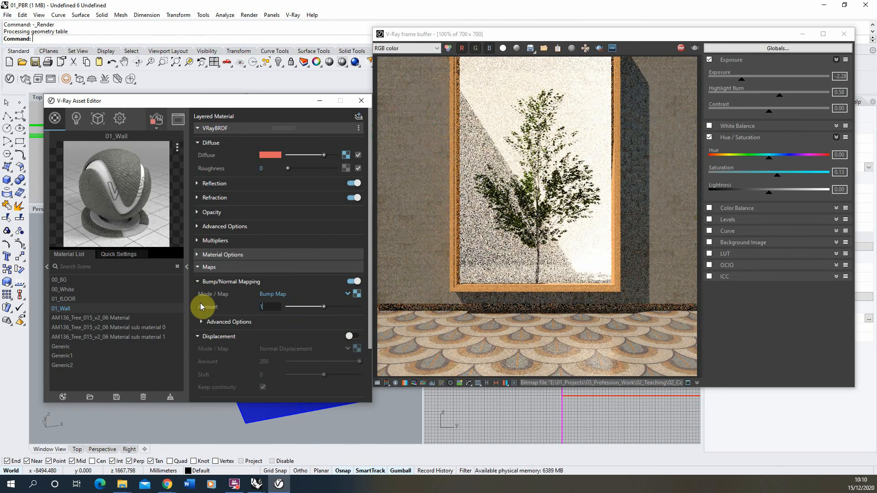
key(Return)
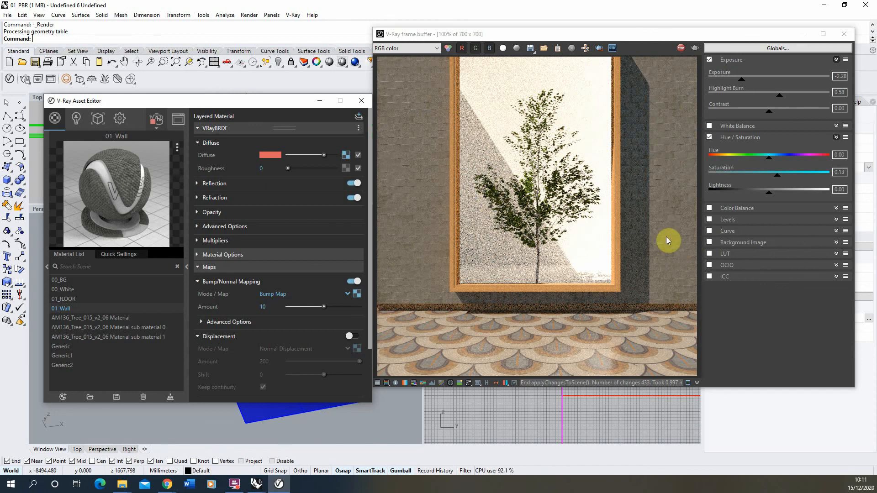
Turn the displacement of 01_Wall back on and stop the interactive render.
click(355, 336)
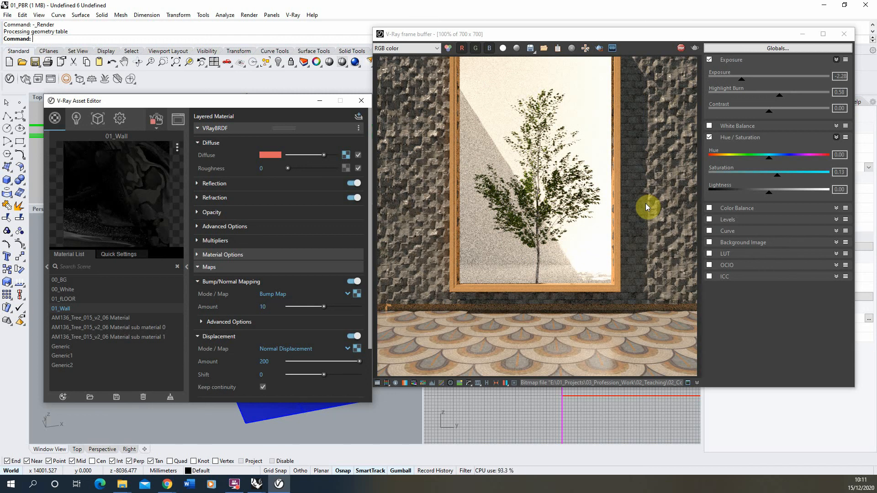
click(683, 50)
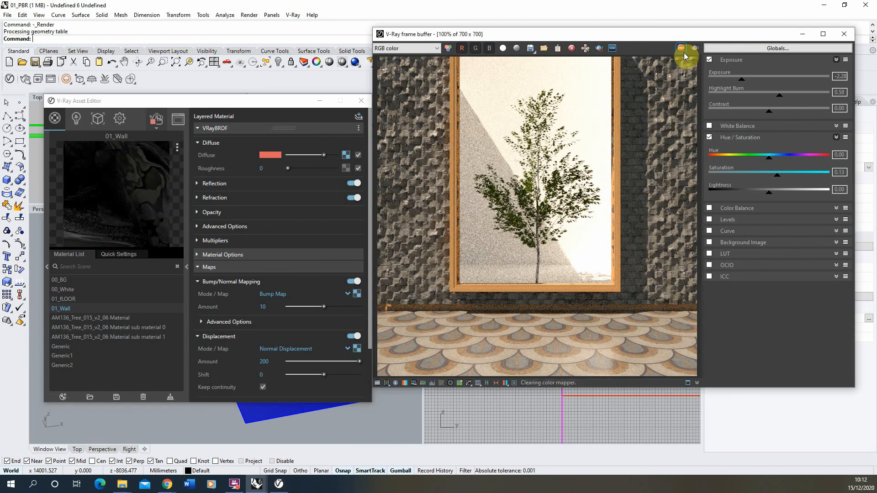